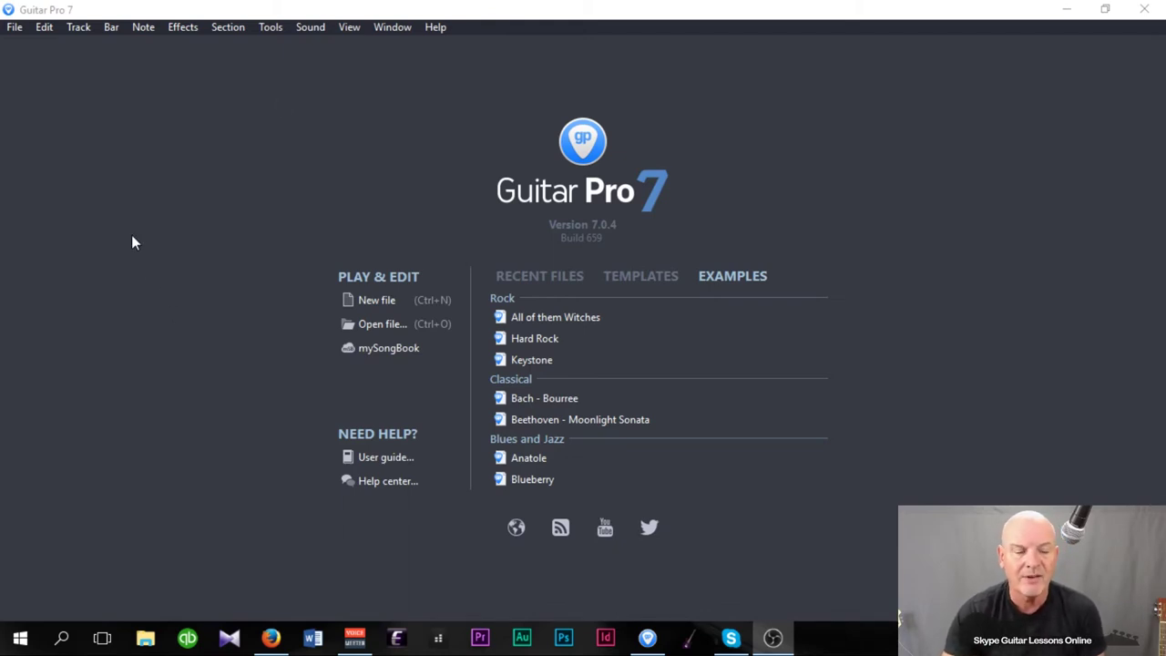
Create a new score with a clean electric guitar track in standard tuning
{"action": "left_click", "coordinate": [15, 27]}
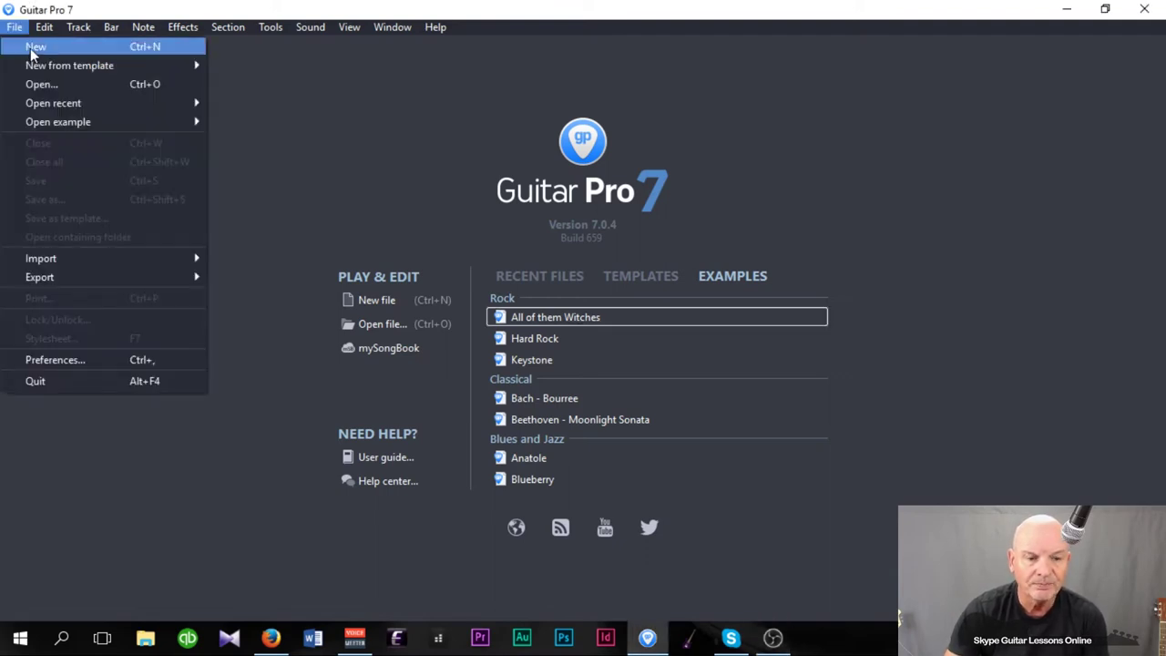
{"action": "left_click", "coordinate": [31, 50]}
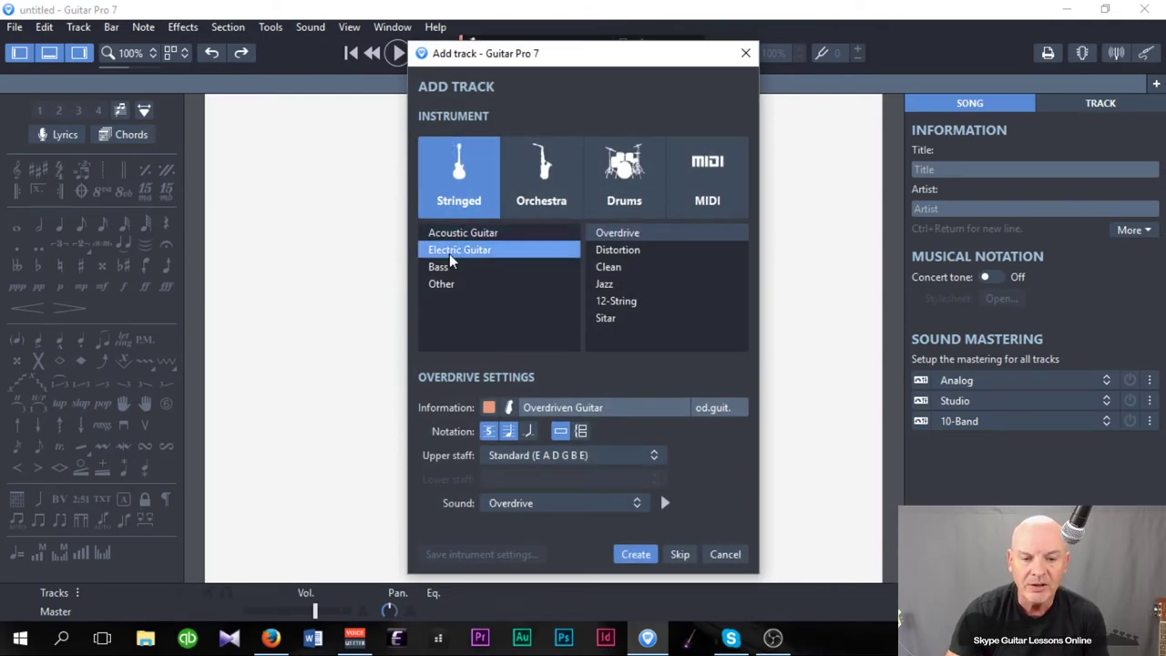
{"action": "left_click", "coordinate": [611, 268]}
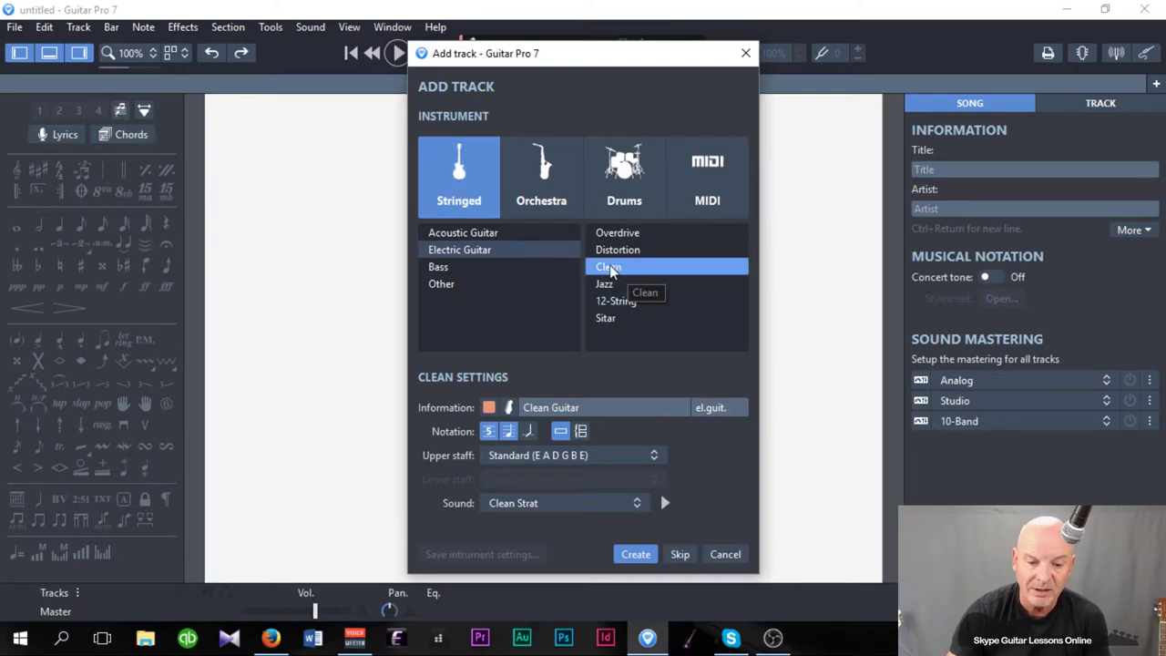
{"action": "left_click", "coordinate": [636, 555]}
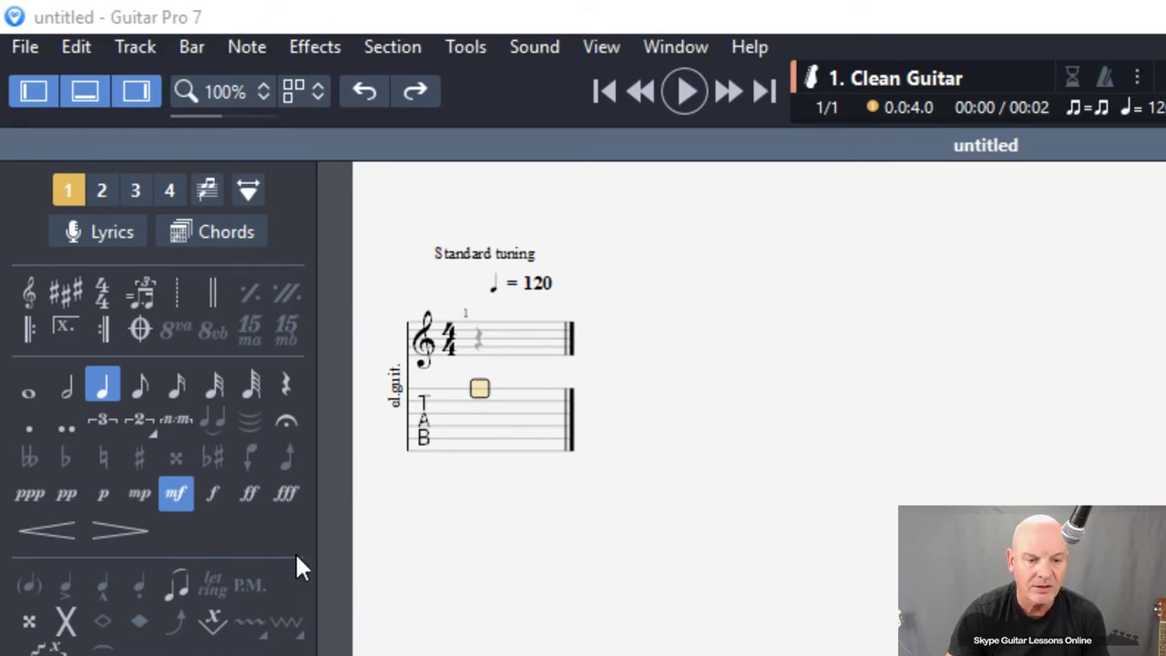
Enter an eighth-note chord at the start of bar 1 with fret 5 on the sixth string and fret 7 on the fifth
{"action": "left_click", "coordinate": [143, 387]}
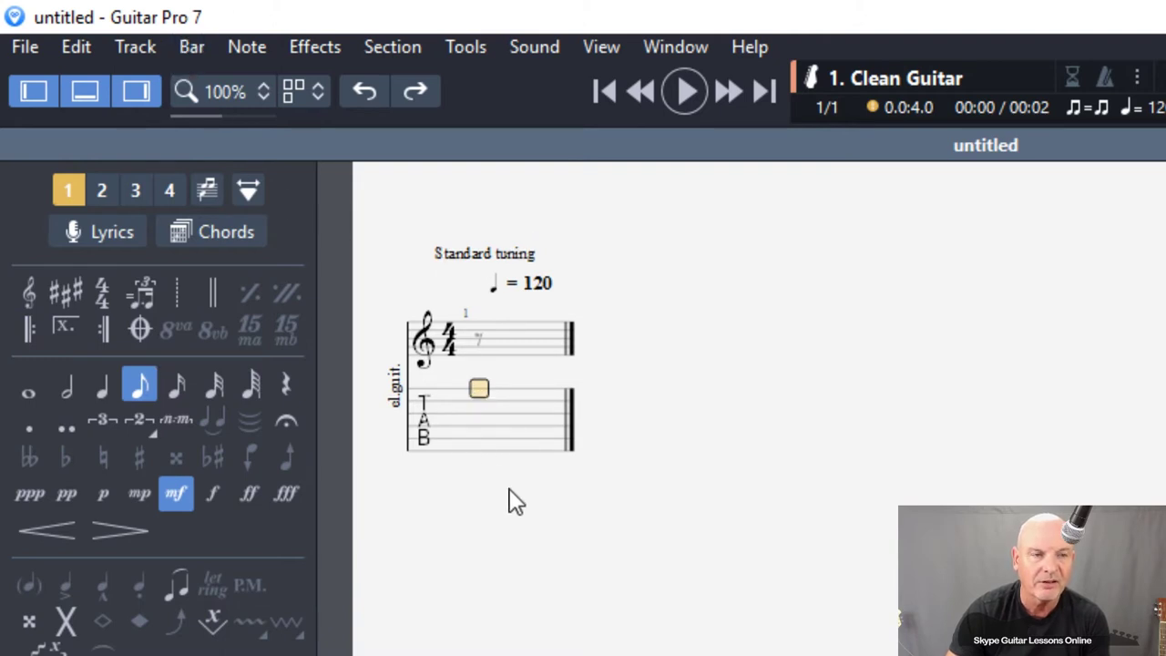
{"action": "left_click", "coordinate": [481, 451]}
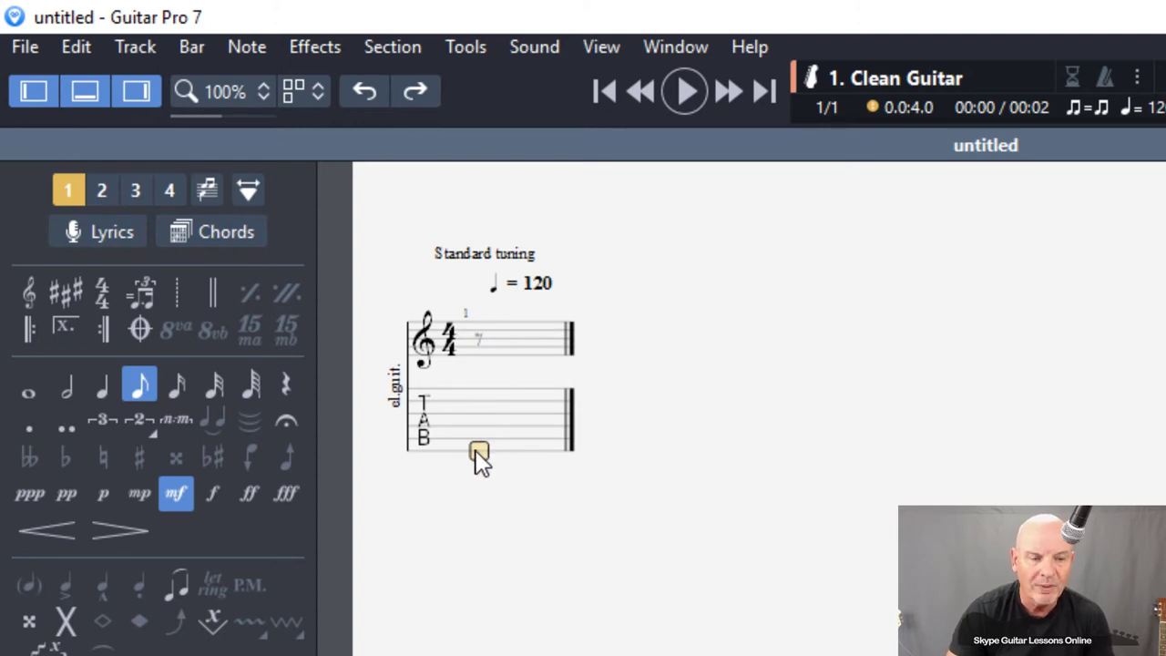
{"action": "type", "text": "5"}
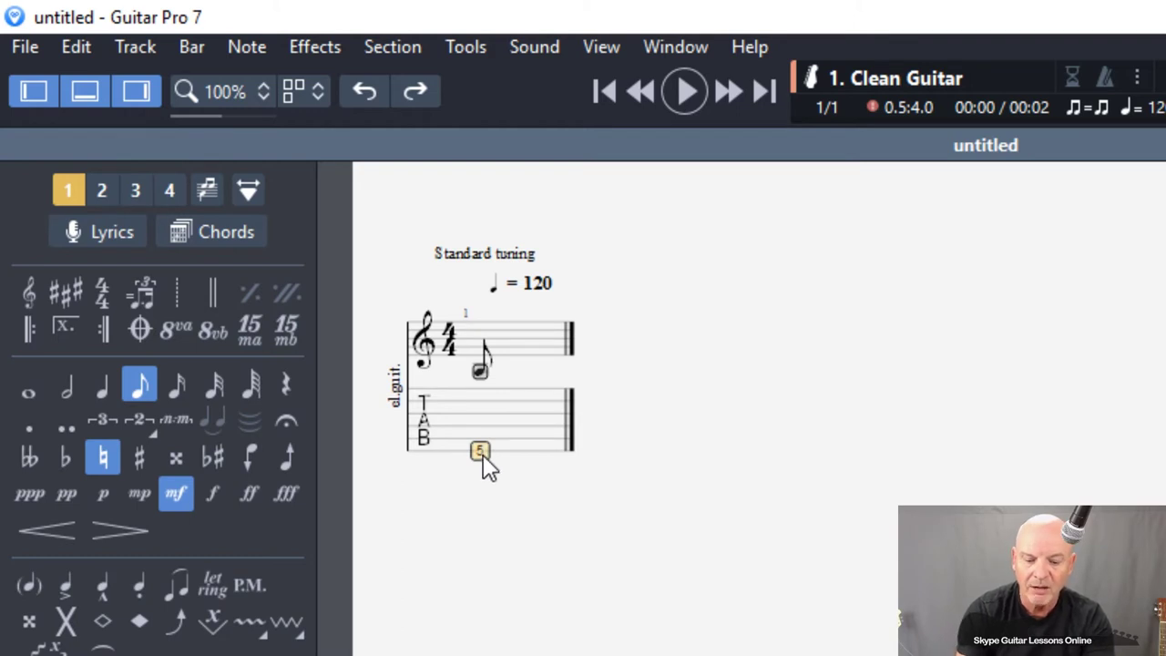
{"action": "key", "text": "Up"}
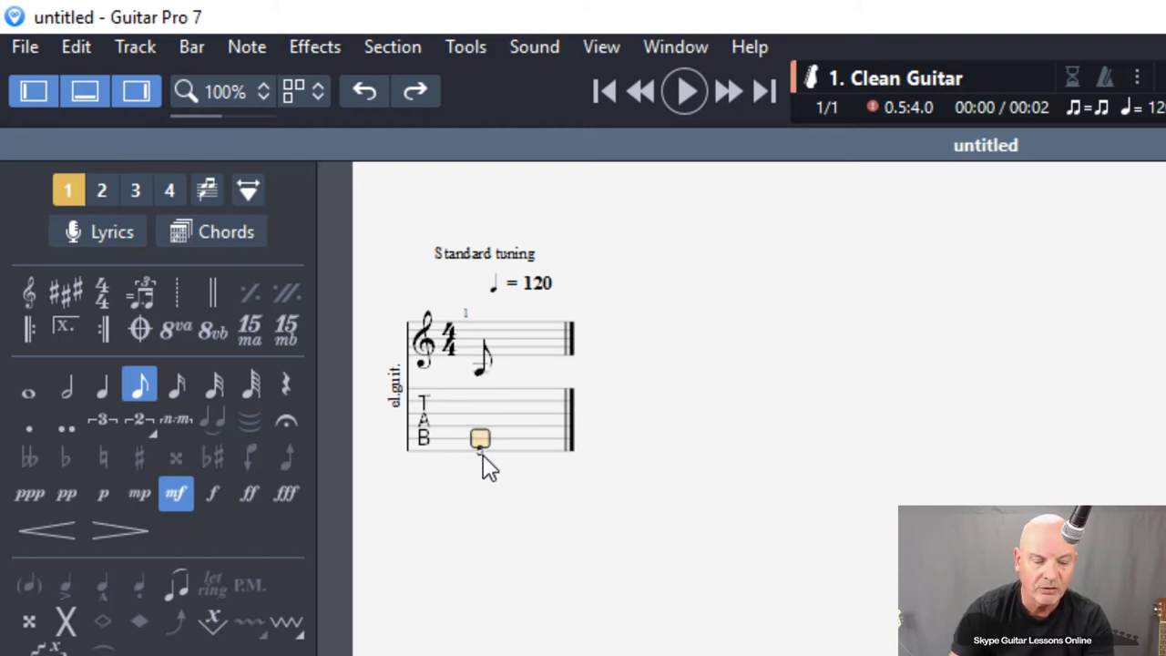
{"action": "type", "text": "7"}
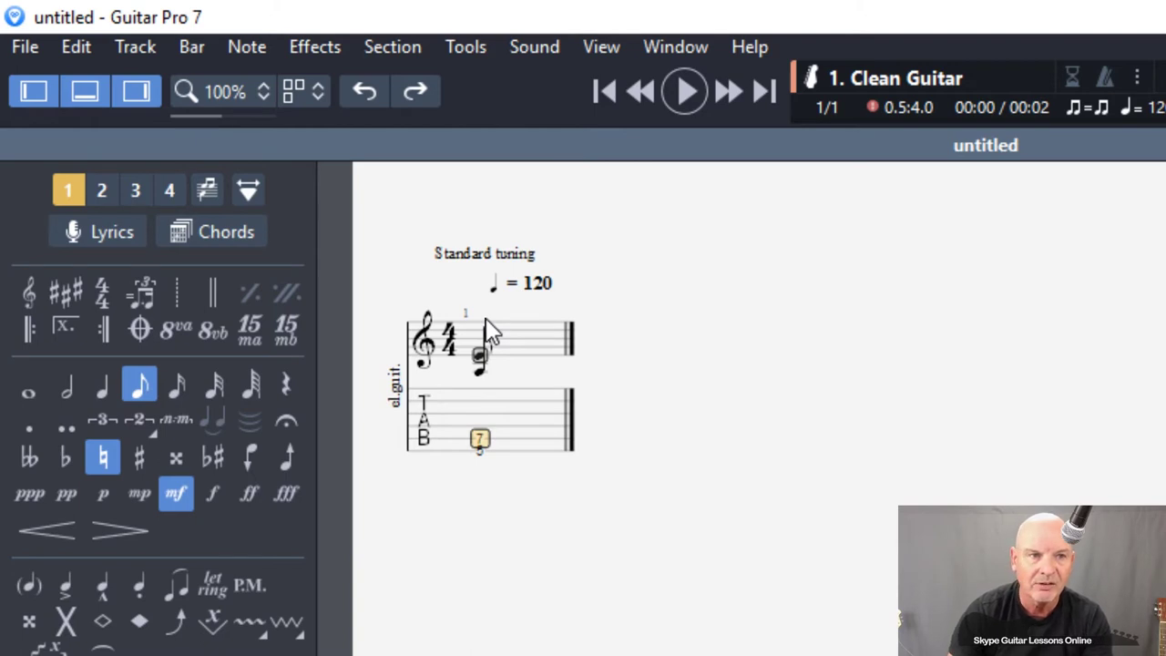
Copy the two-note chord and paste it as the second eighth note of bar 1 and the first of bar 2
{"action": "left_click_drag", "start_coordinate": [483, 324], "coordinate": [483, 428]}
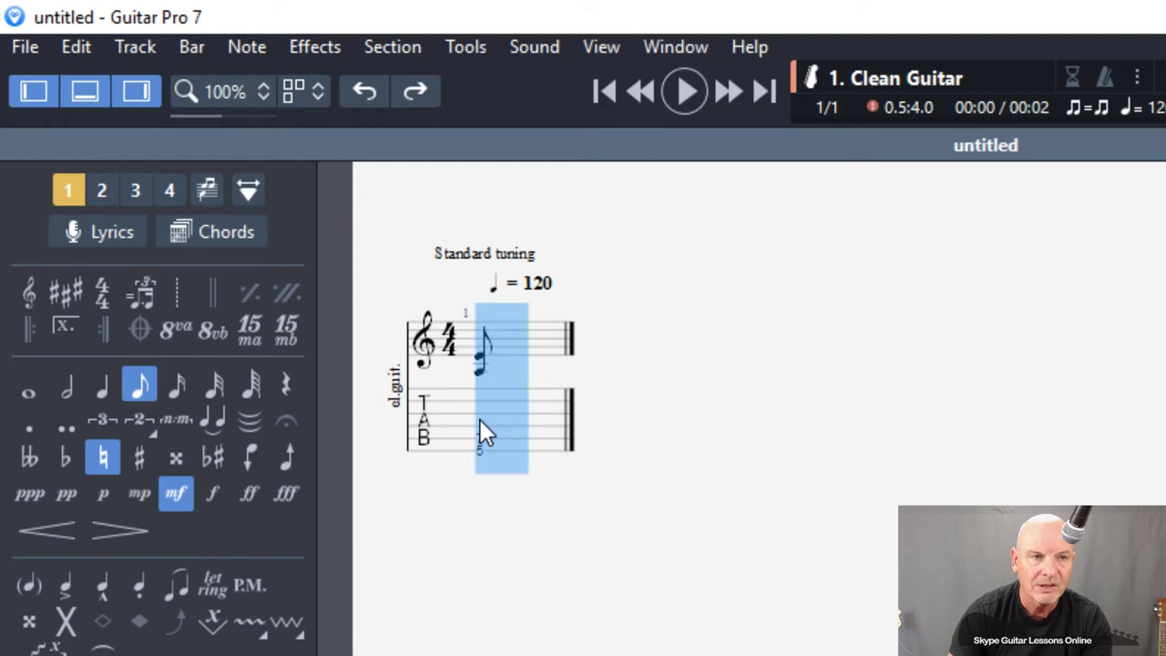
{"action": "right_click", "coordinate": [481, 426]}
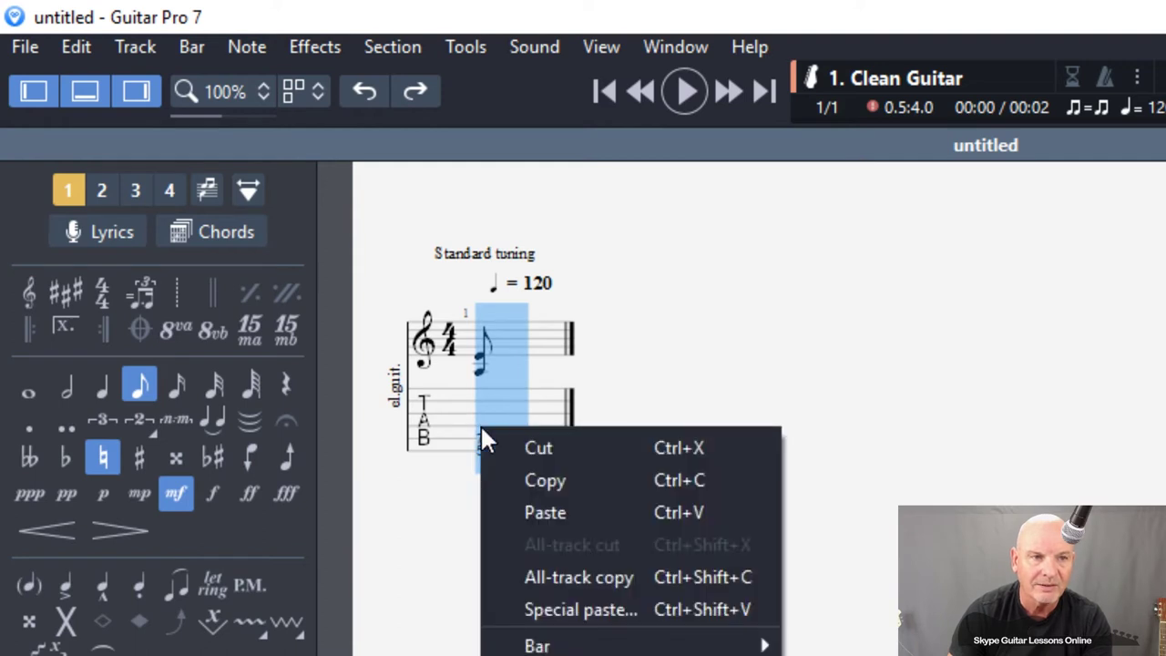
{"action": "left_click", "coordinate": [549, 480]}
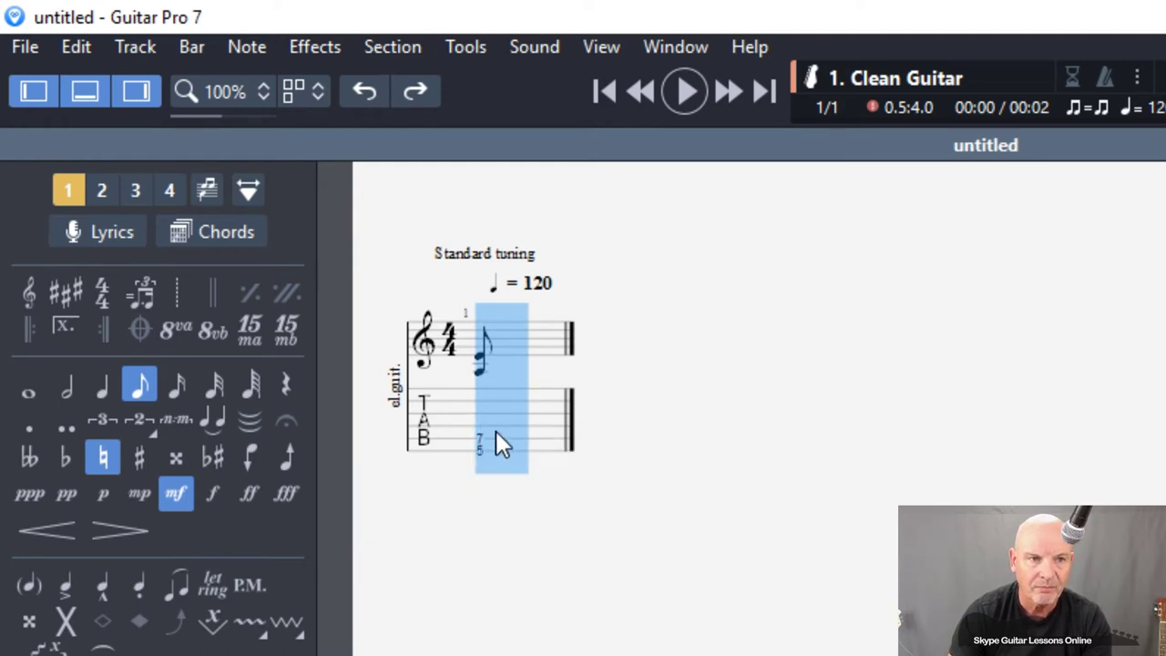
{"action": "left_click", "coordinate": [495, 430]}
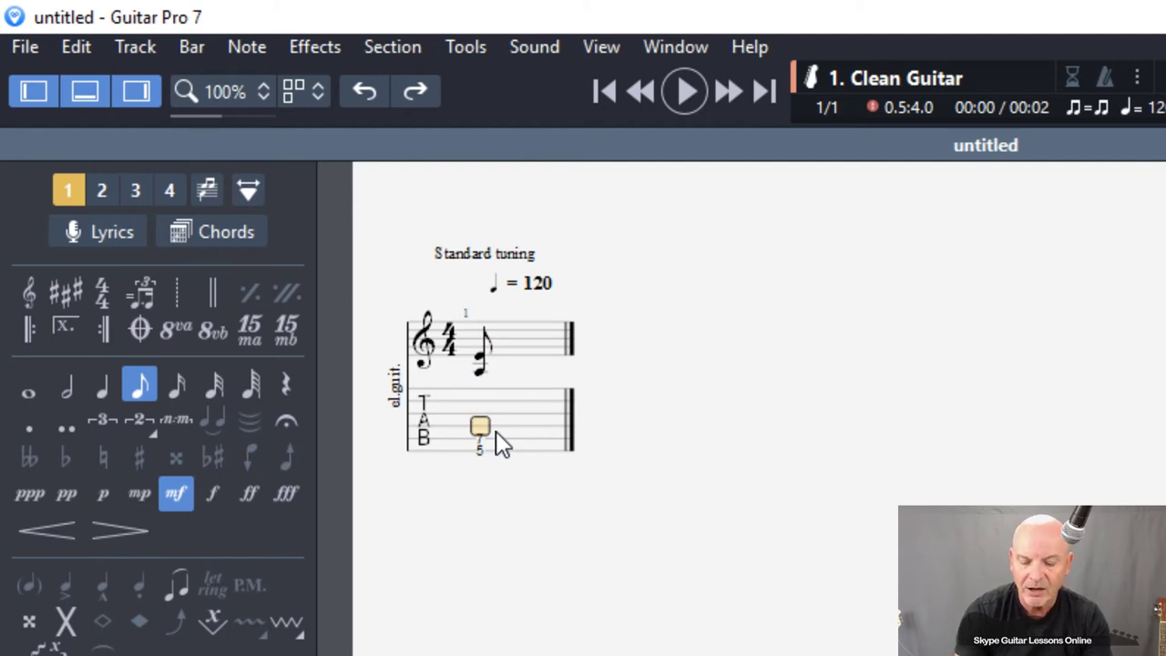
{"action": "key", "text": "Right"}
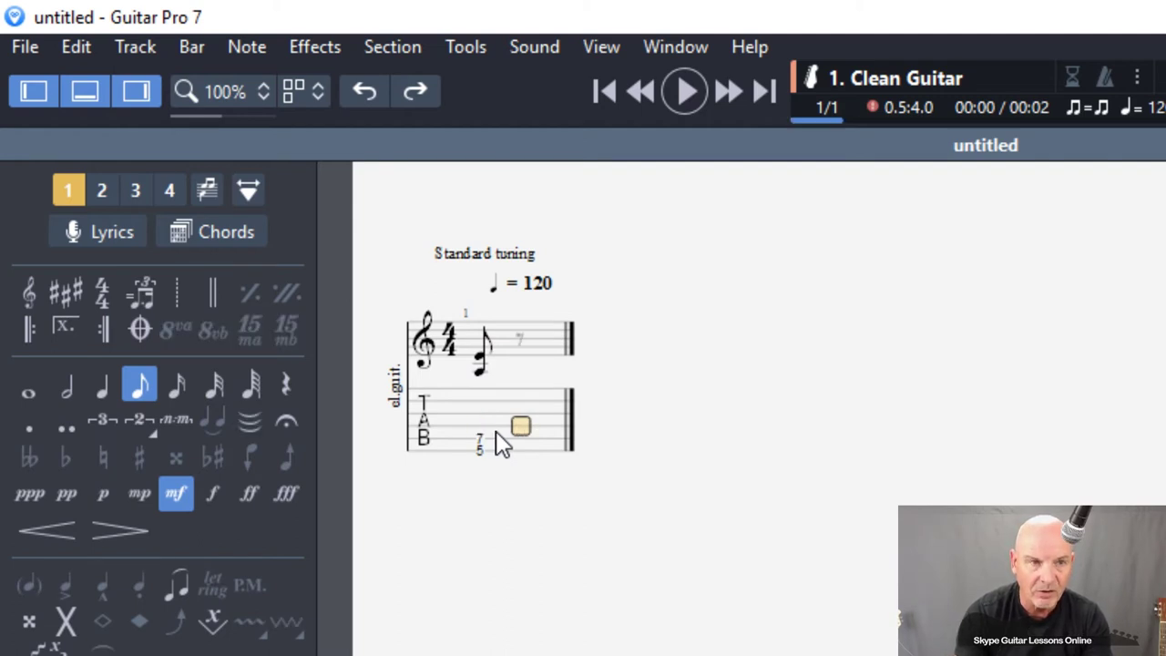
{"action": "key", "text": "ctrl+v"}
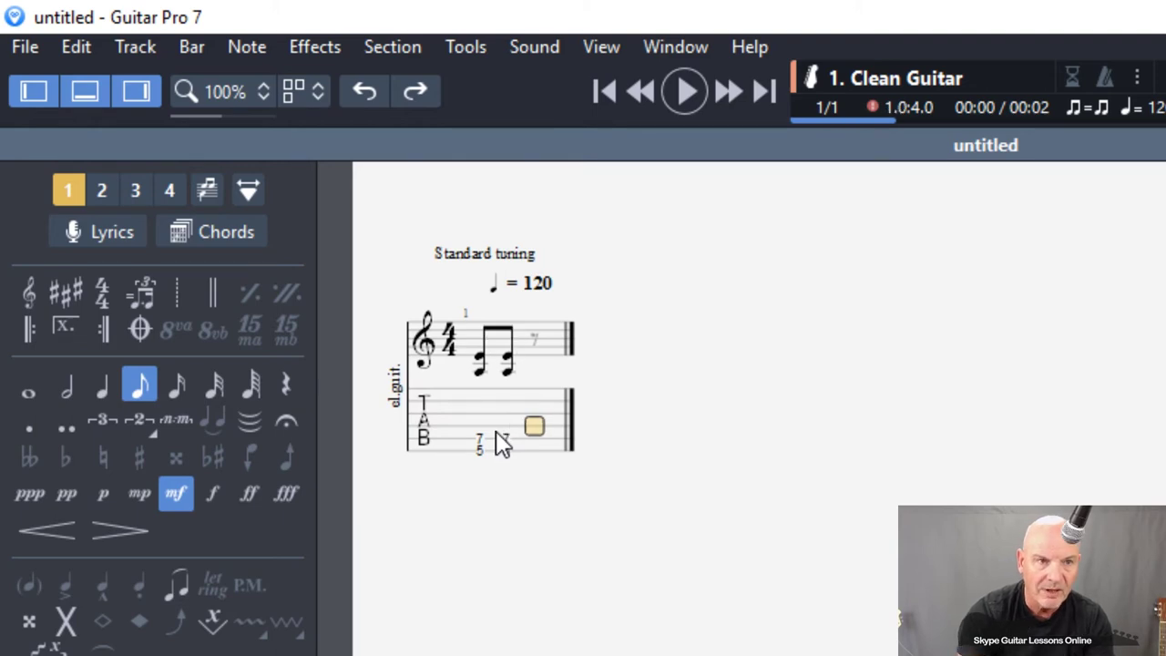
{"action": "key", "text": "Right"}
{"action": "key", "text": "ctrl+v"}
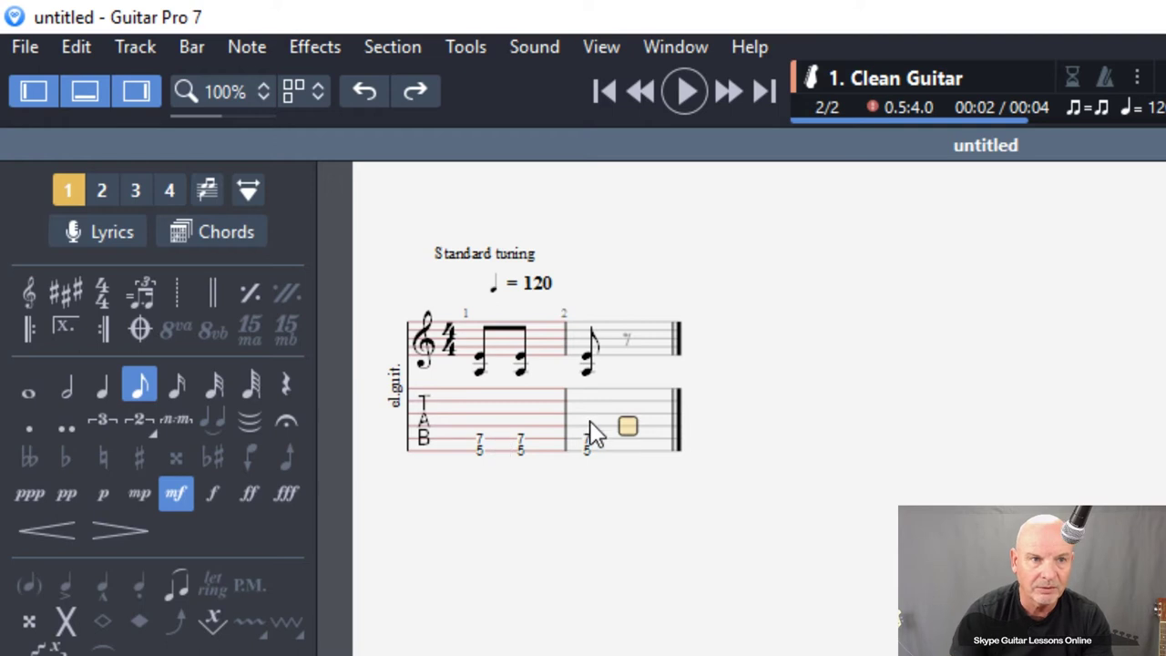
Fill the rest of bar 1 with six more pasted copies of the eighth-note chord
{"action": "left_click", "coordinate": [547, 460]}
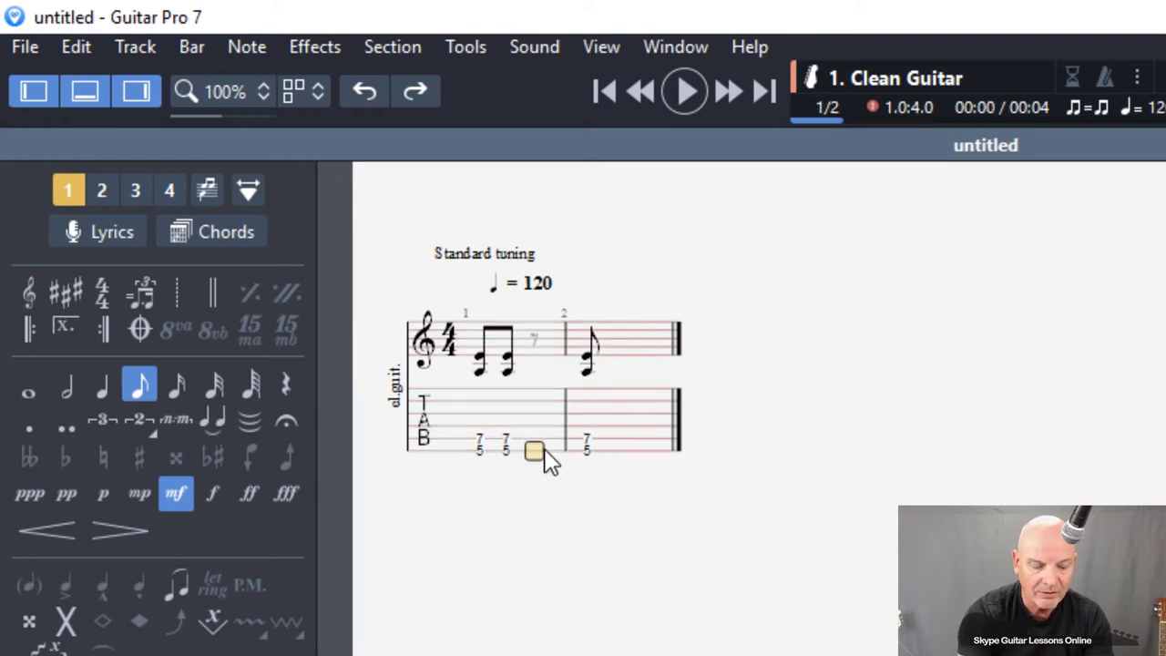
{"action": "key", "text": "ctrl+v"}
{"action": "key", "text": "ctrl+v"}
{"action": "key", "text": "ctrl+v"}
{"action": "key", "text": "ctrl+v"}
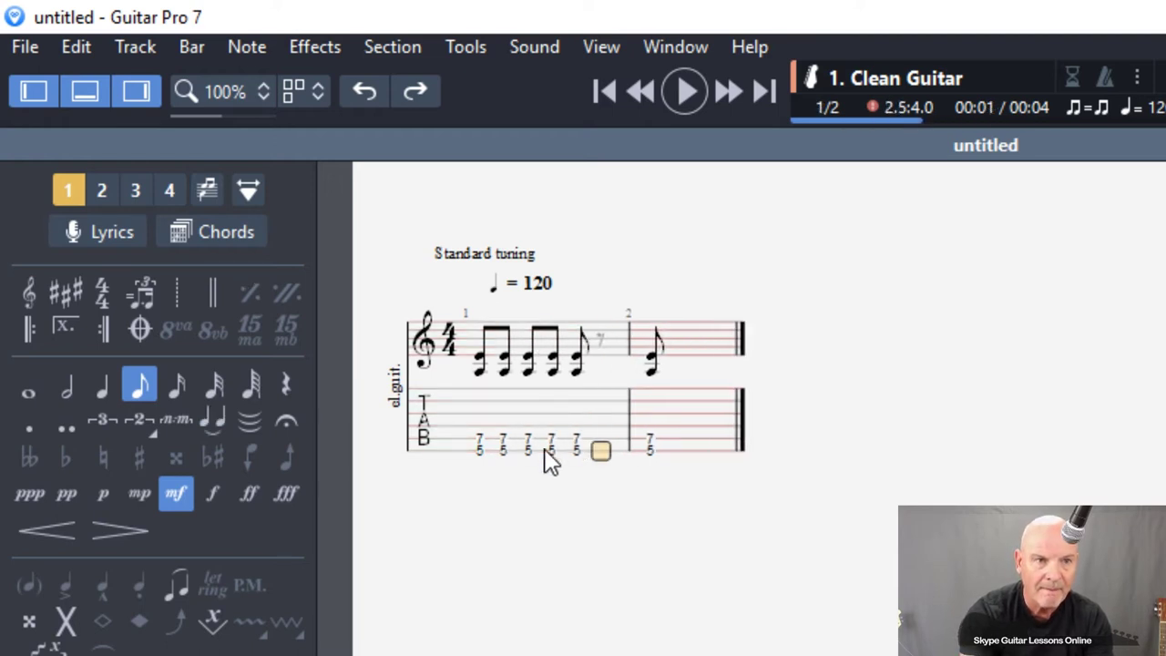
{"action": "key", "text": "ctrl+v"}
{"action": "key", "text": "ctrl+v"}
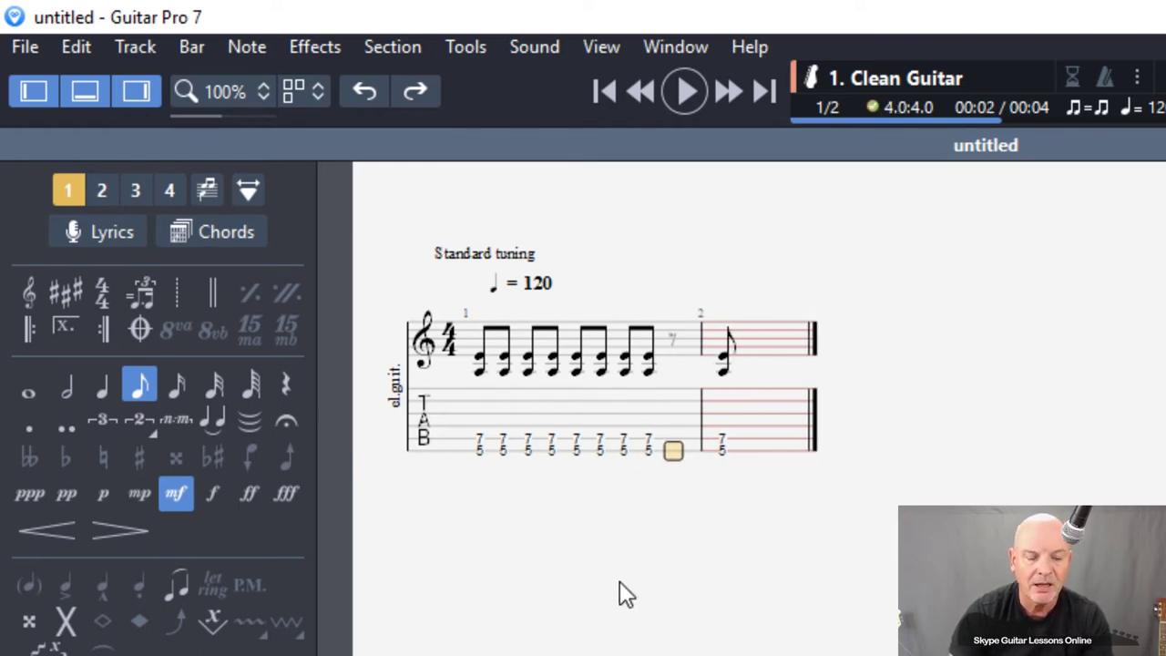
Delete both notes of the stray chord in bar 2
{"action": "left_click", "coordinate": [726, 374]}
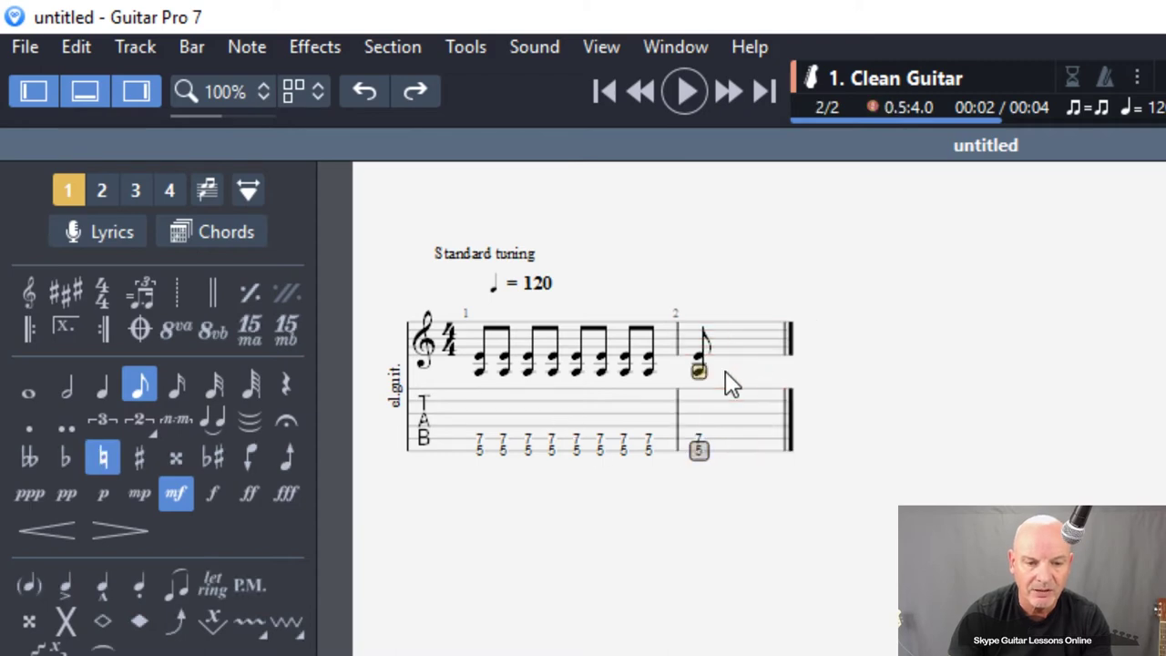
{"action": "key", "text": "Delete"}
{"action": "left_click", "coordinate": [700, 358]}
{"action": "key", "text": "Delete"}
Change the fifth-string notes of the third, fourth, seventh and eighth chords in bar 1 to fret 9
{"action": "left_click", "coordinate": [478, 450]}
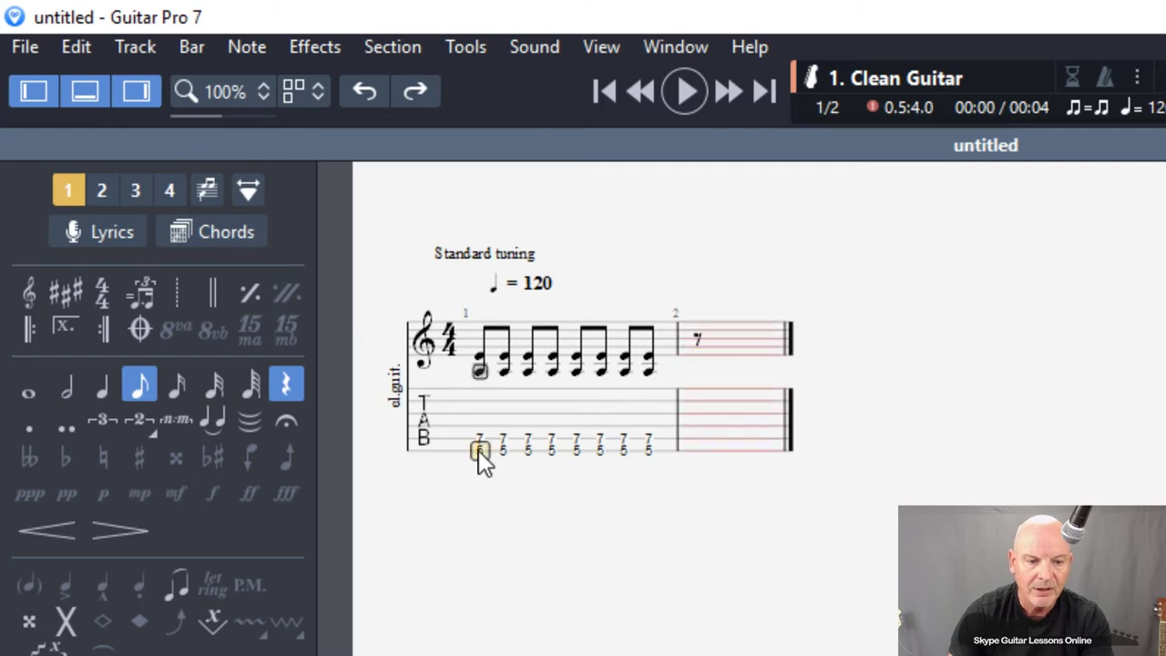
{"action": "left_click", "coordinate": [529, 452]}
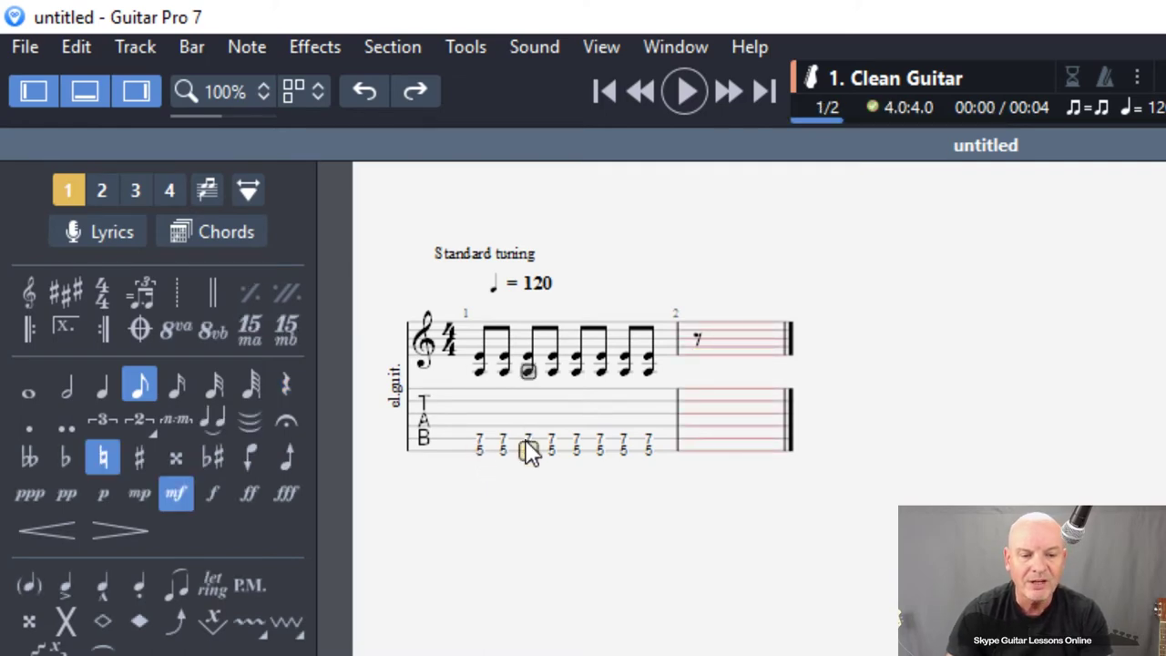
{"action": "left_click", "coordinate": [528, 442]}
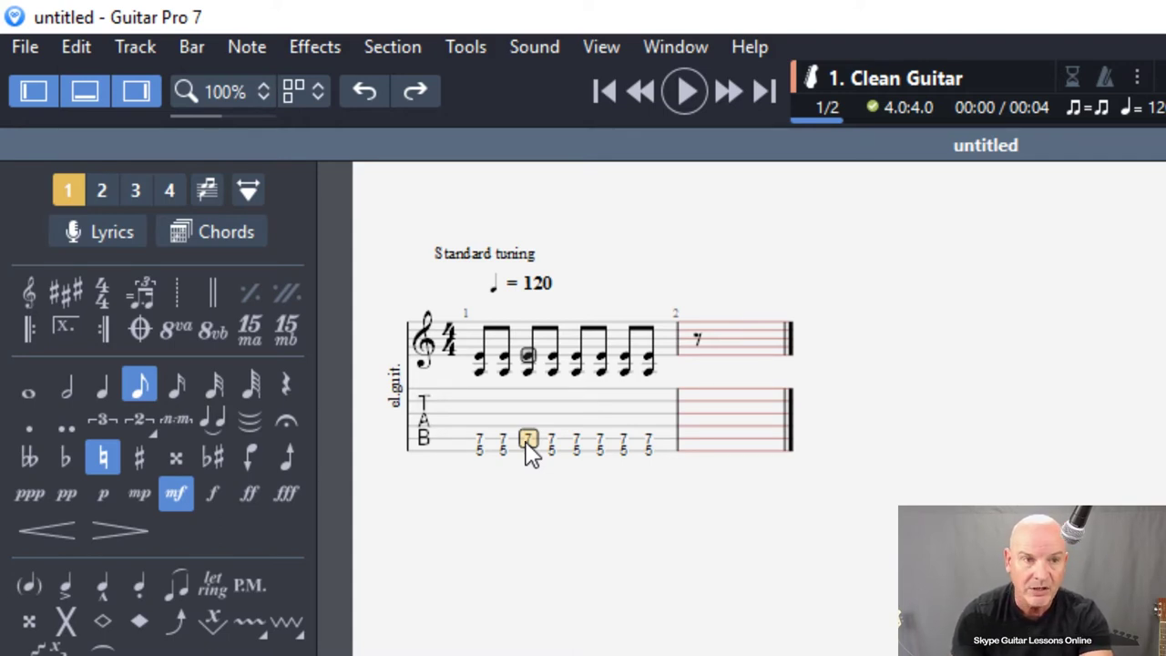
{"action": "key", "text": "9"}
{"action": "key", "text": "Right"}
{"action": "key", "text": "9"}
{"action": "key", "text": "Right"}
{"action": "key", "text": "Right"}
{"action": "key", "text": "Right"}
{"action": "key", "text": "Right"}
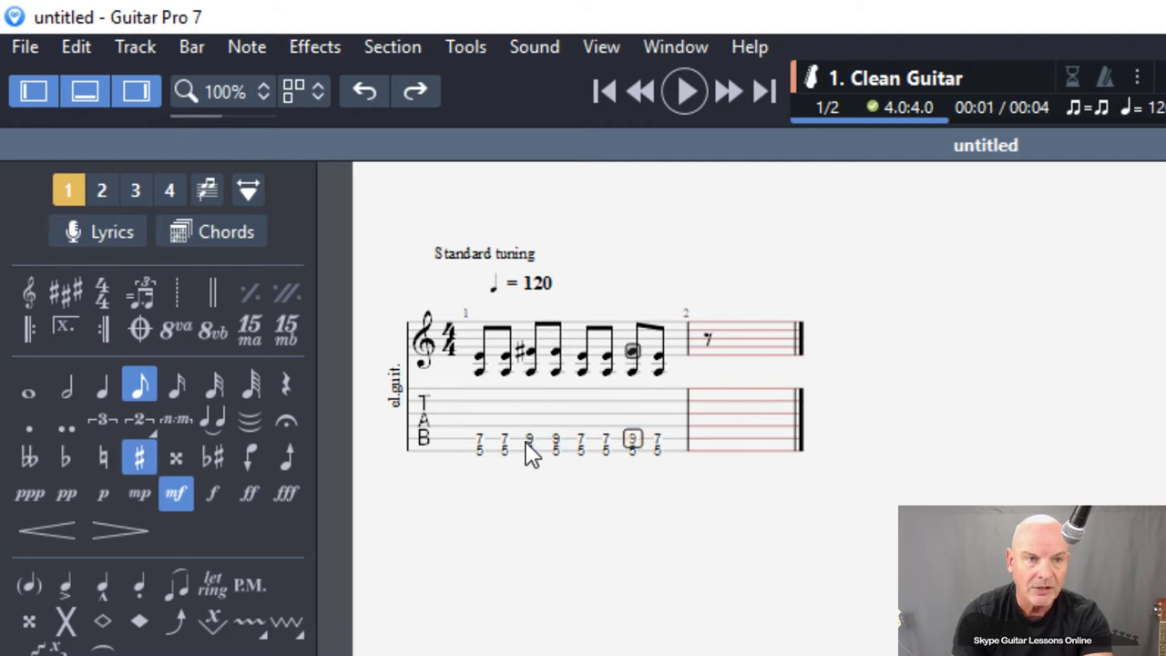
{"action": "key", "text": "9"}
{"action": "key", "text": "Right"}
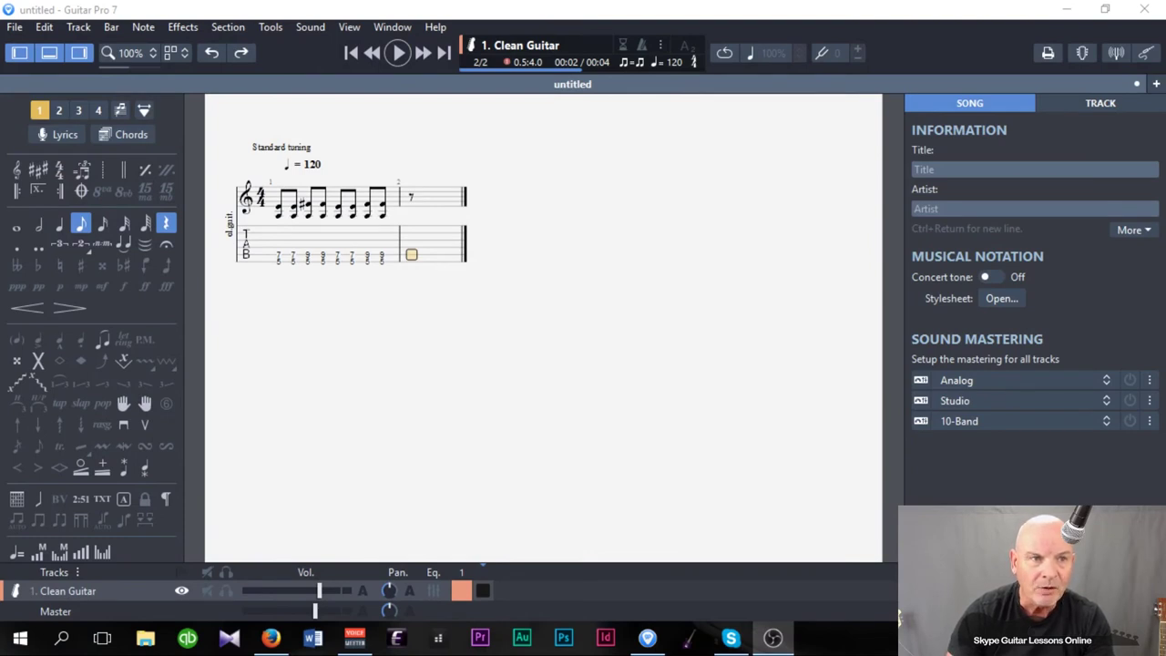
Add an A5 chord name and diagram to the first chord of bar 1
{"action": "left_click", "coordinate": [279, 264]}
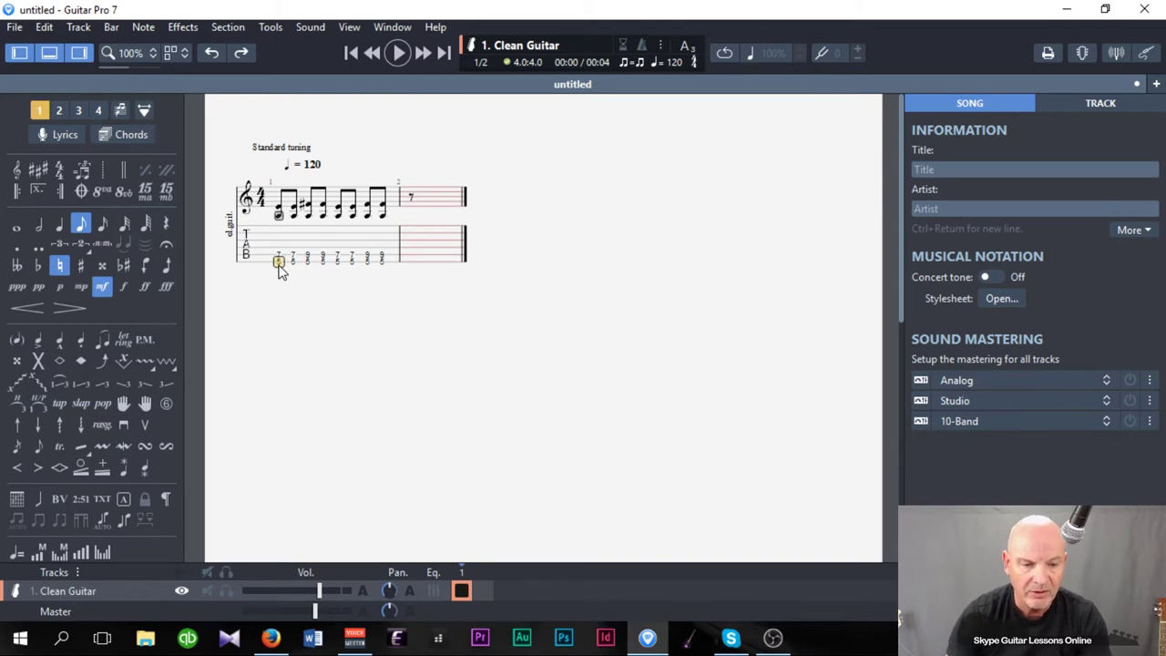
{"action": "type", "text": "5"}
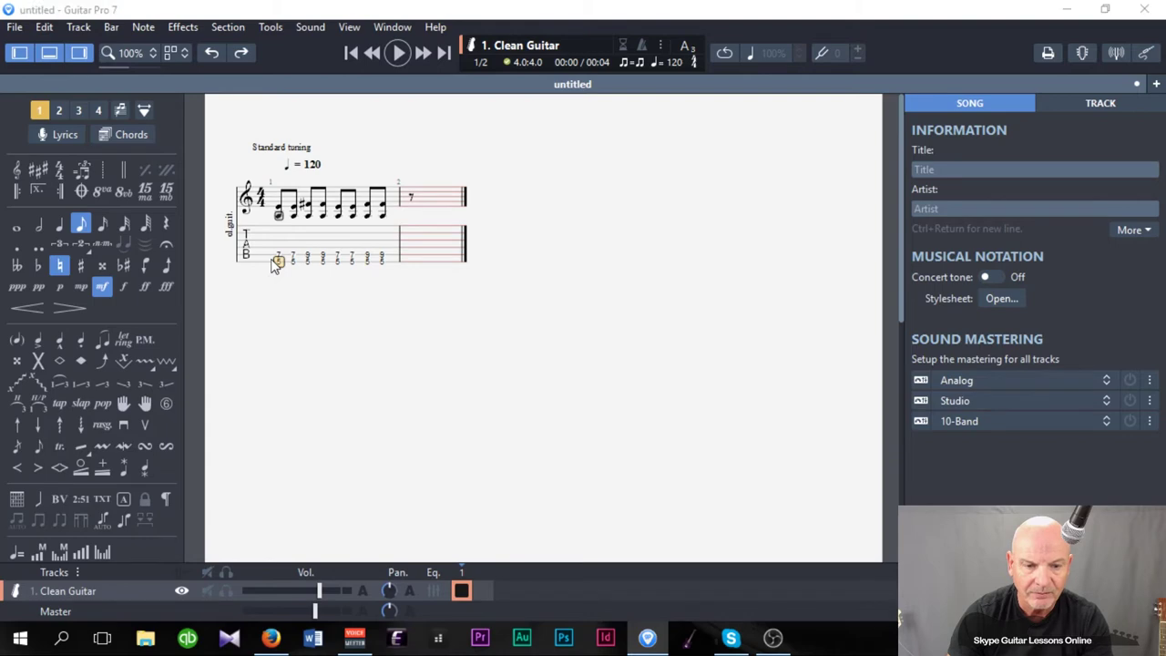
{"action": "type", "text": "a"}
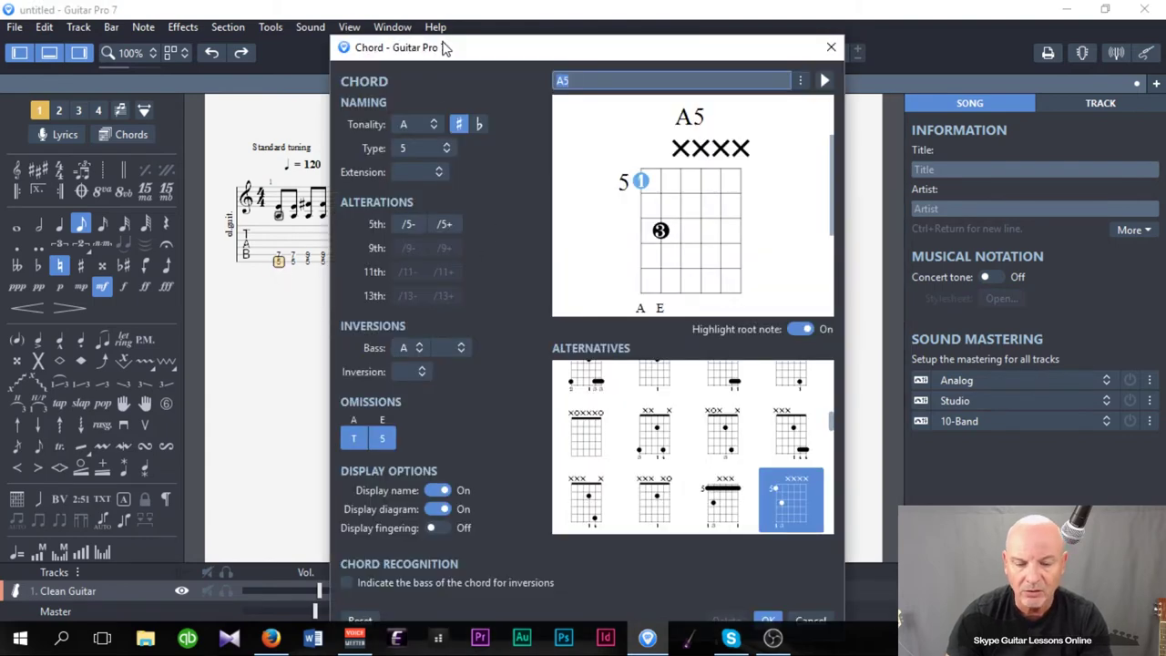
{"action": "left_click", "coordinate": [768, 622]}
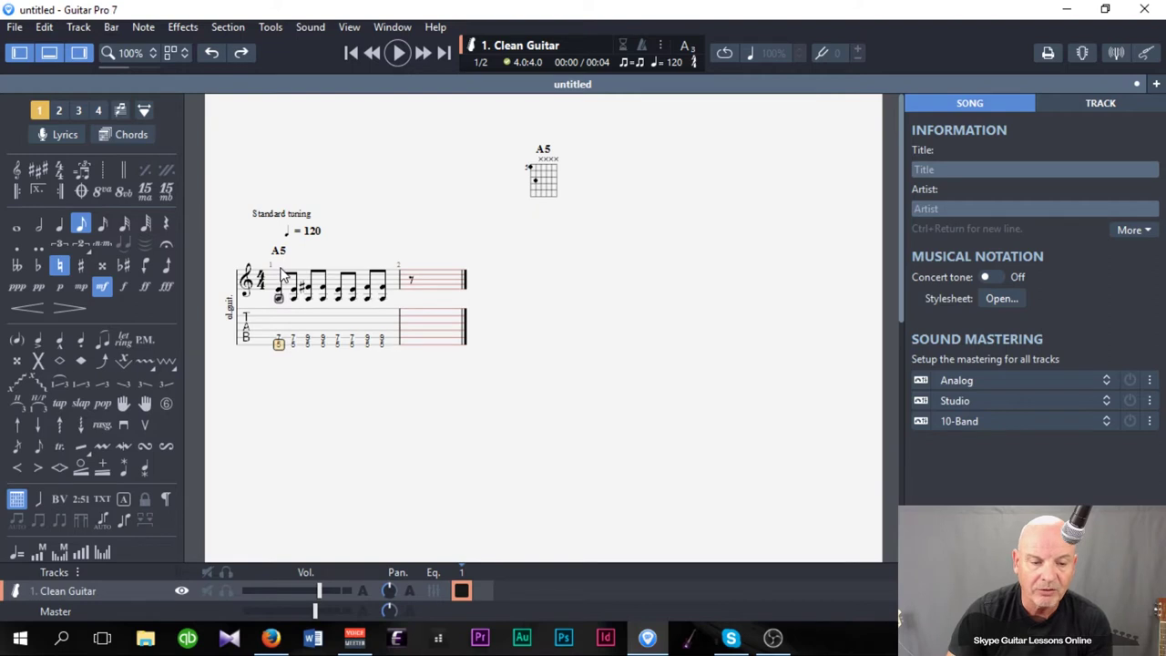
Copy all of bar 1 and use Special Paste to repeat it three times starting at bar 2
{"action": "left_click_drag", "start_coordinate": [282, 277], "coordinate": [392, 323]}
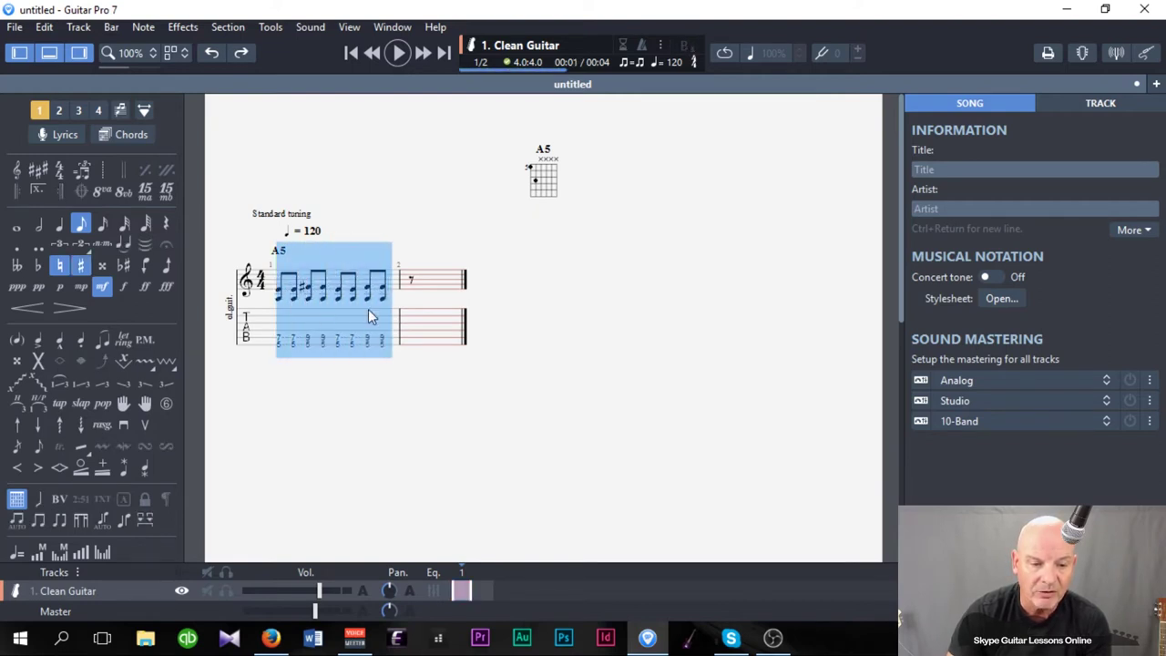
{"action": "right_click", "coordinate": [322, 292]}
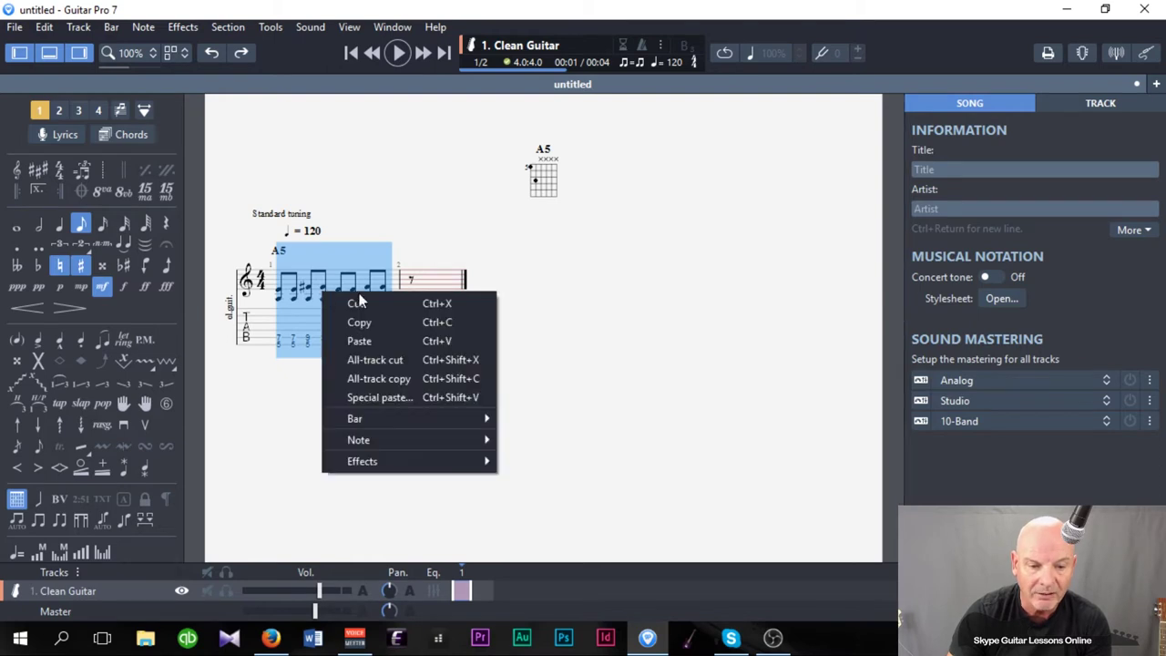
{"action": "left_click", "coordinate": [350, 321]}
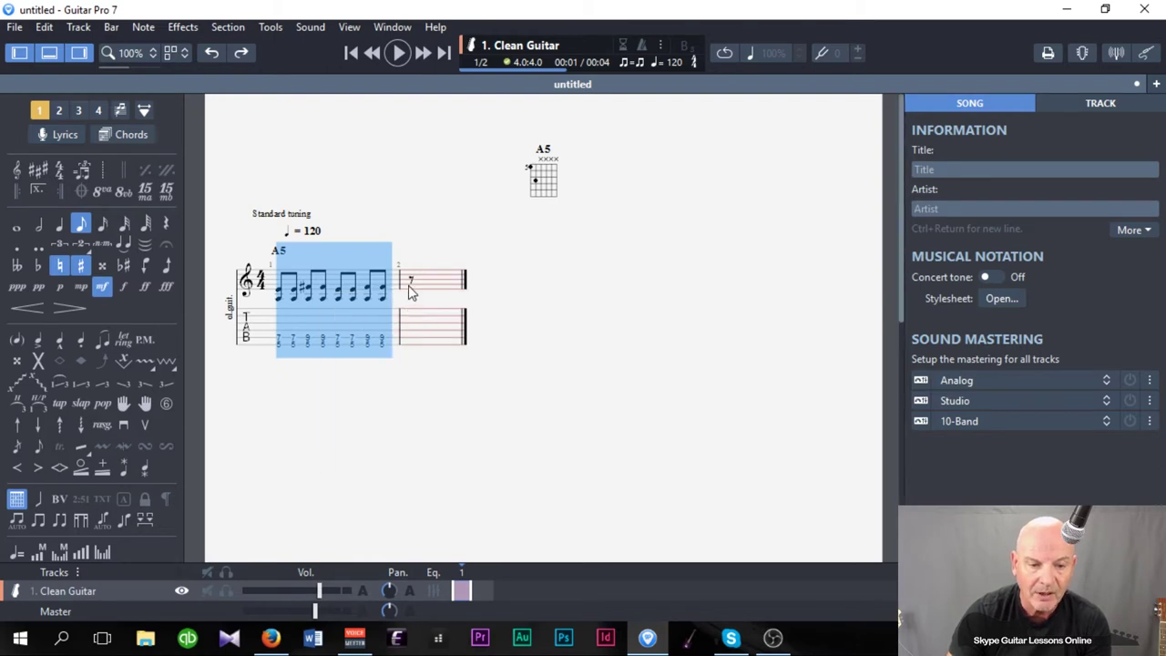
{"action": "left_click", "coordinate": [410, 288]}
{"action": "right_click", "coordinate": [410, 288]}
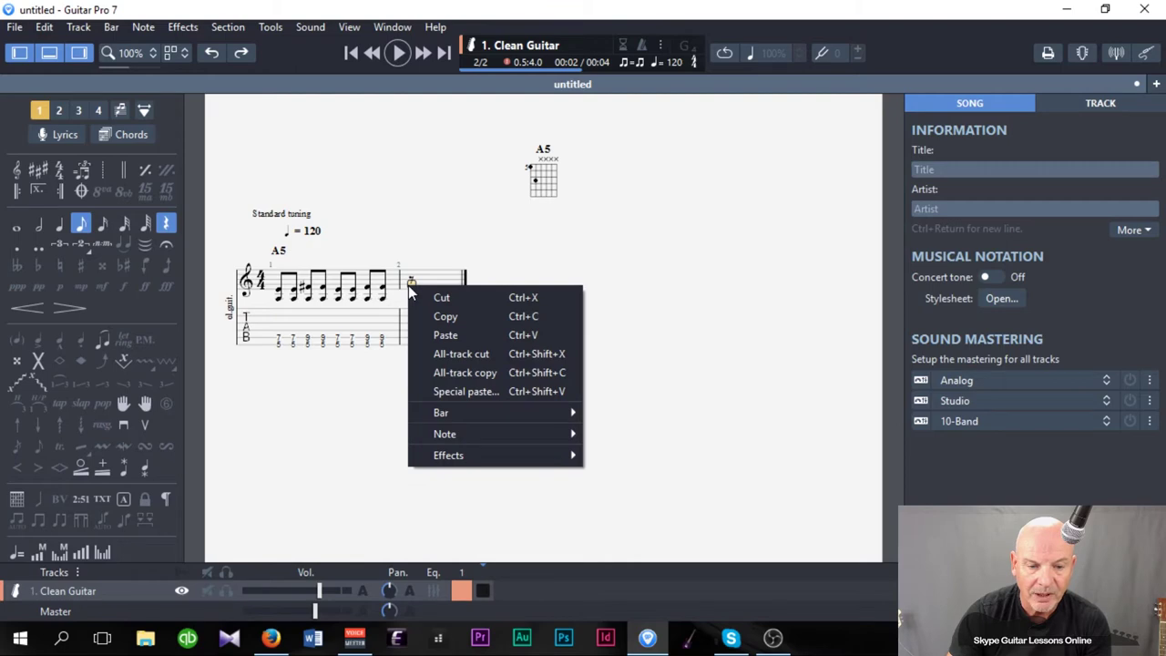
{"action": "left_click", "coordinate": [449, 393]}
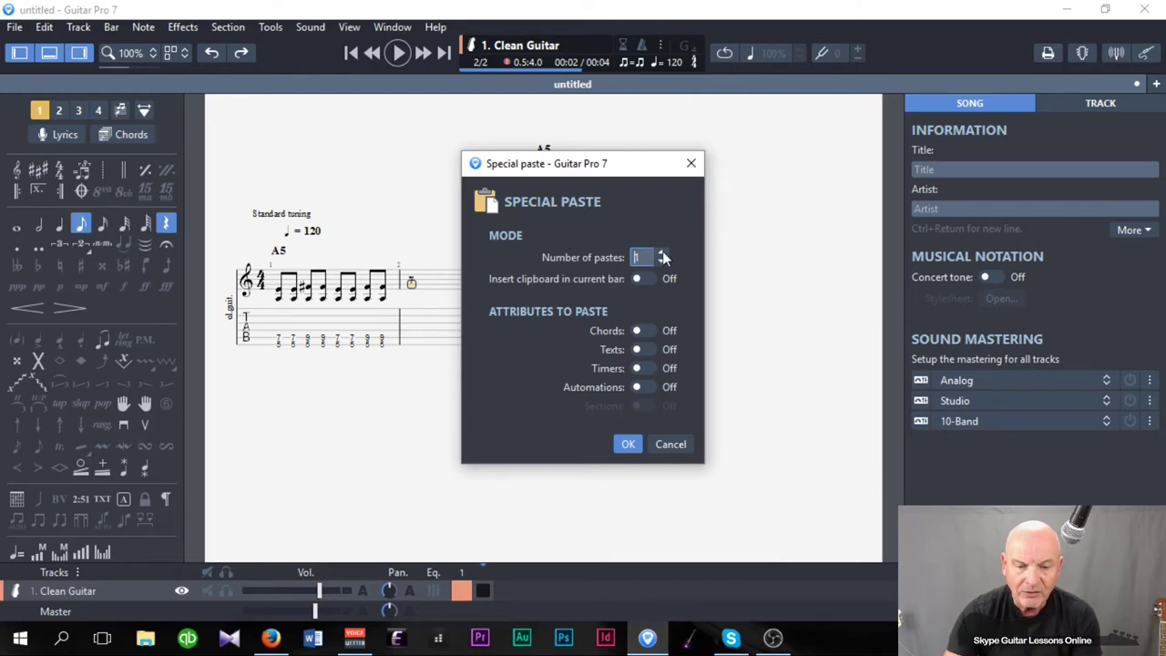
{"action": "left_click", "coordinate": [629, 445]}
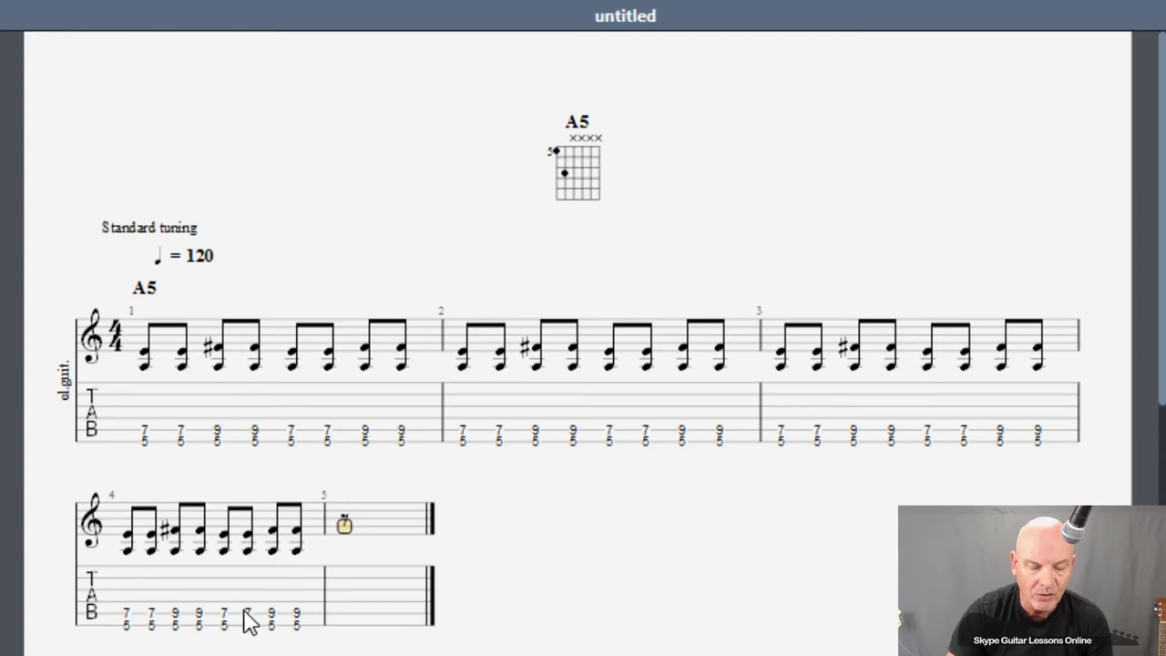
Enter the first chord of bar 5 with fret 5 on the fifth string and fret 9 on the fourth string
{"action": "left_click", "coordinate": [345, 617]}
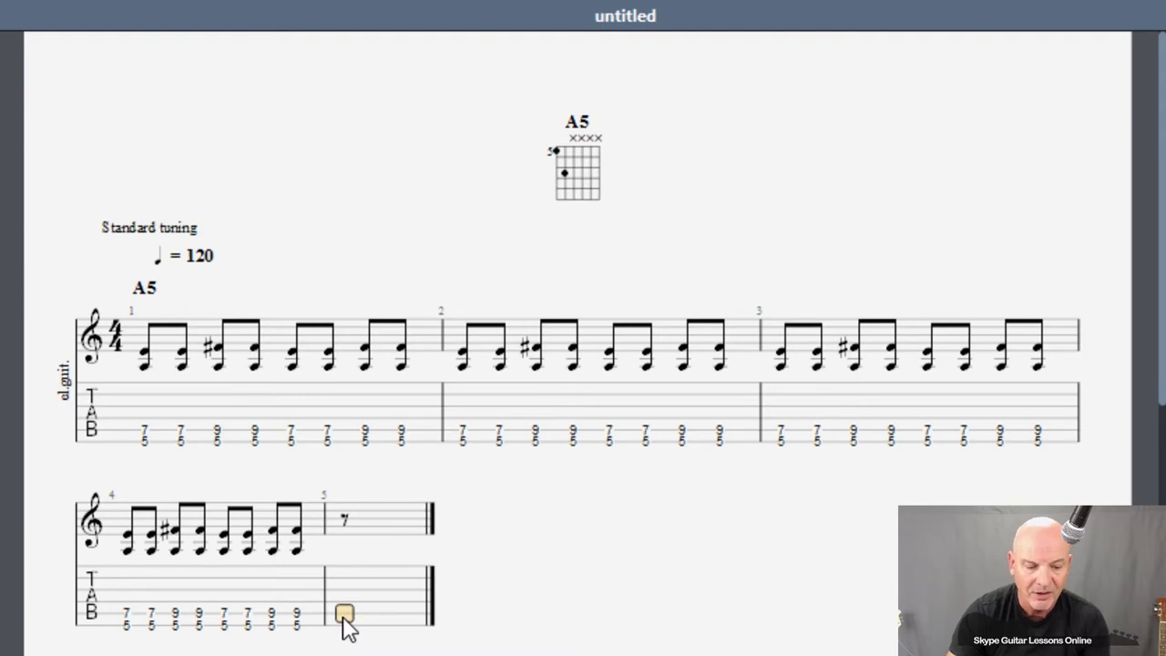
{"action": "type", "text": "5"}
{"action": "key", "text": "Up"}
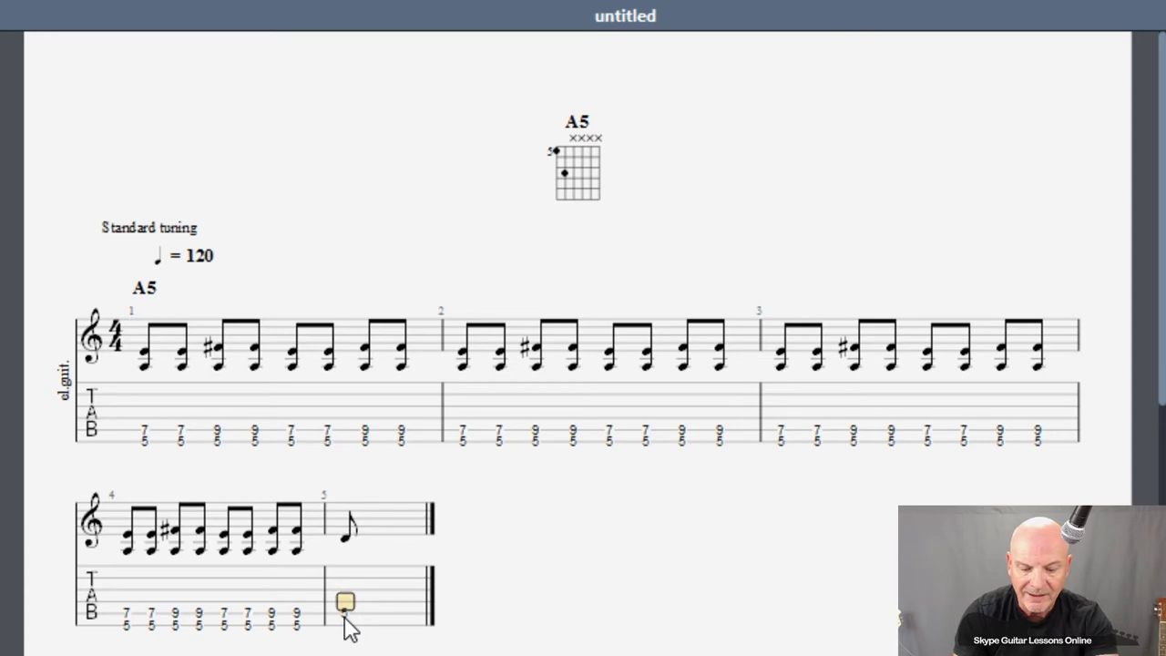
{"action": "type", "text": "9"}
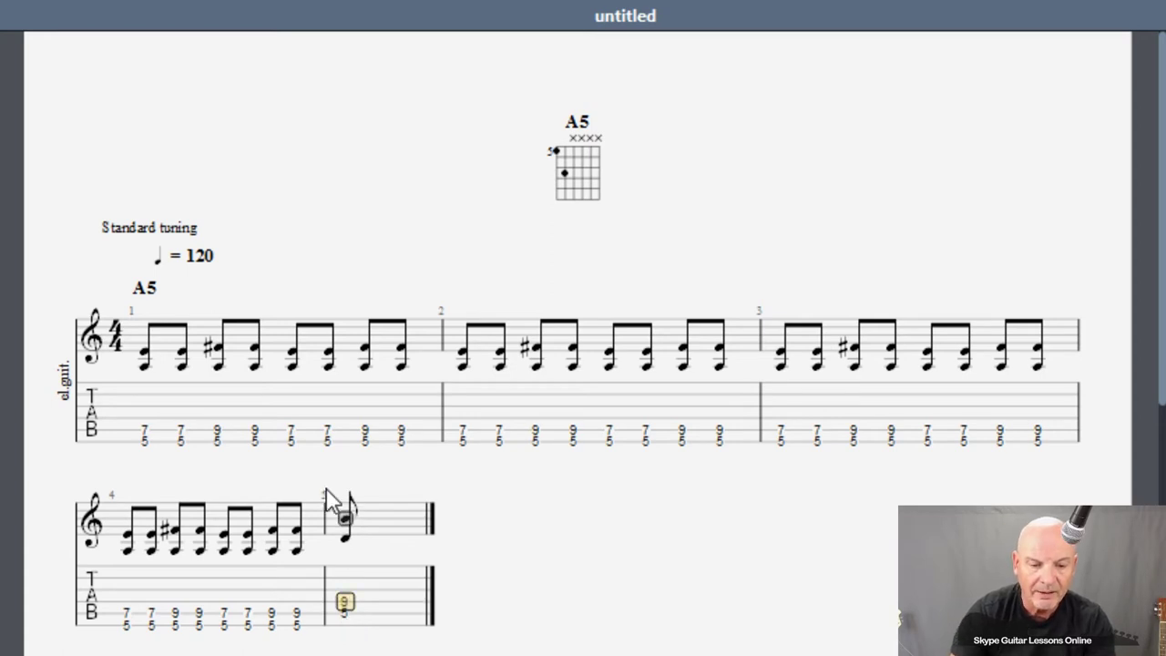
Copy the first chord of bar 5 and paste it seven times to fill the bar, adding an empty bar 6
{"action": "left_click_drag", "start_coordinate": [346, 496], "coordinate": [345, 579]}
{"action": "right_click", "coordinate": [345, 622]}
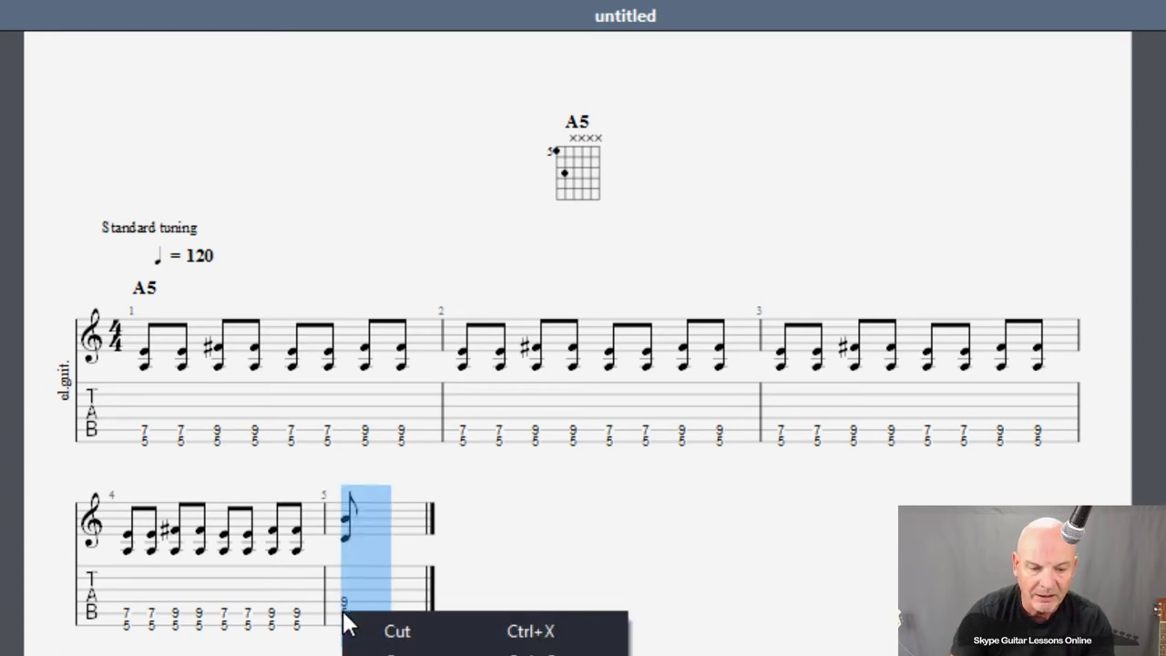
{"action": "left_click", "coordinate": [392, 654]}
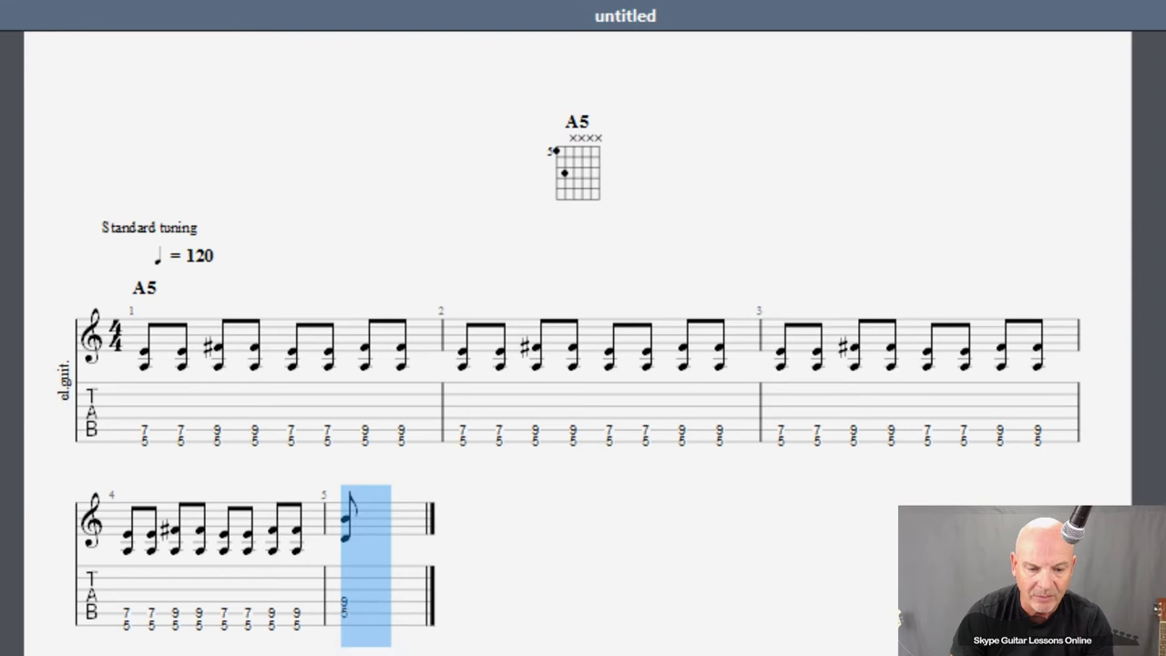
{"action": "left_click", "coordinate": [368, 604]}
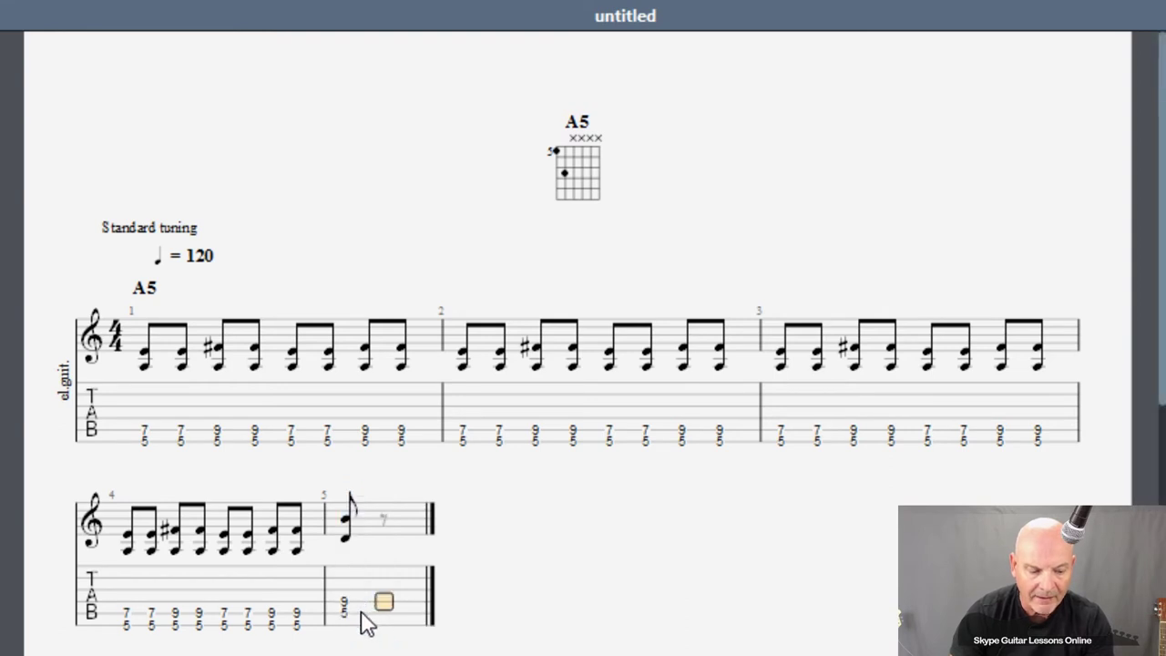
{"action": "key", "text": "ctrl+v"}
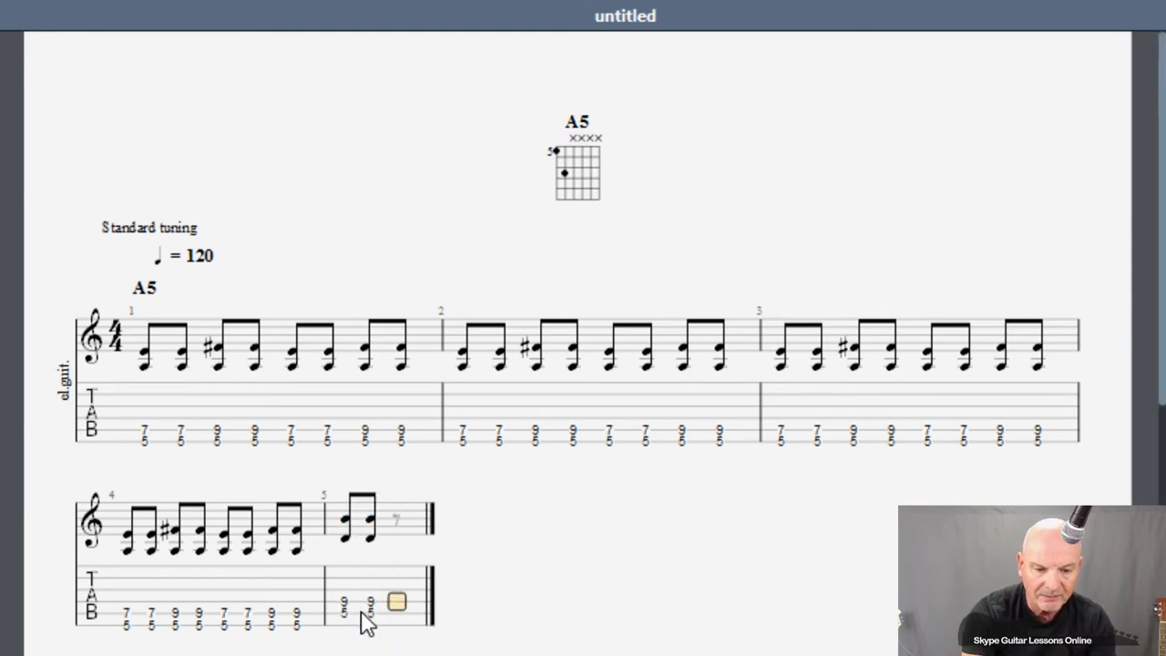
{"action": "key", "text": "ctrl+v"}
{"action": "key", "text": "ctrl+v"}
{"action": "key", "text": "ctrl+v"}
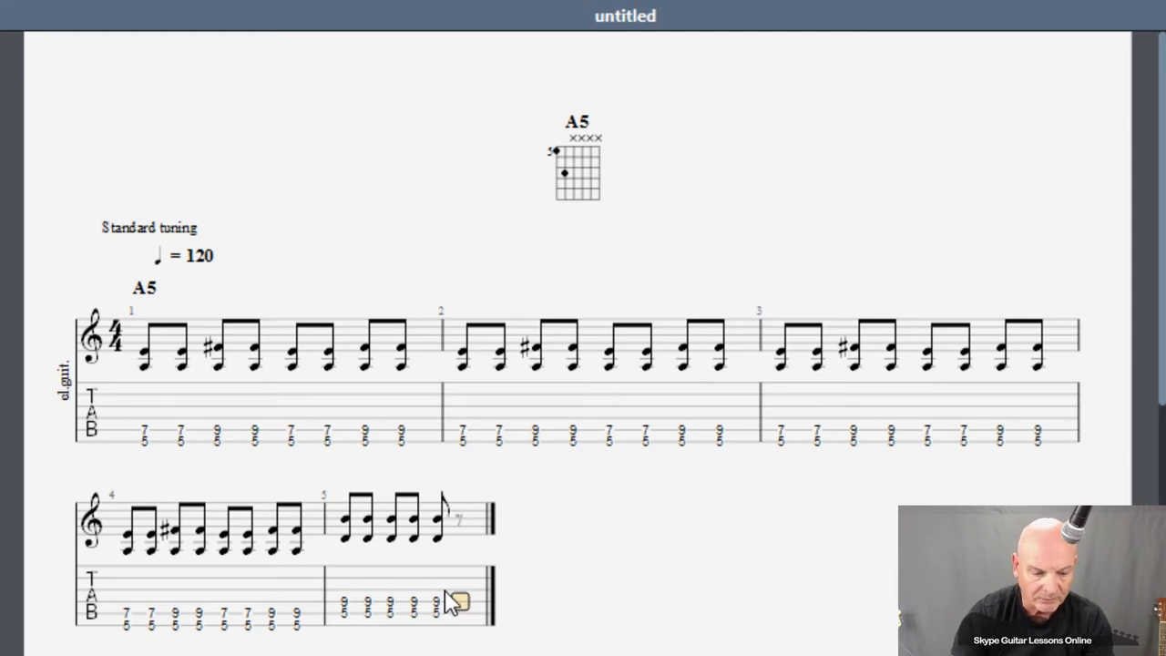
{"action": "key", "text": "ctrl+v"}
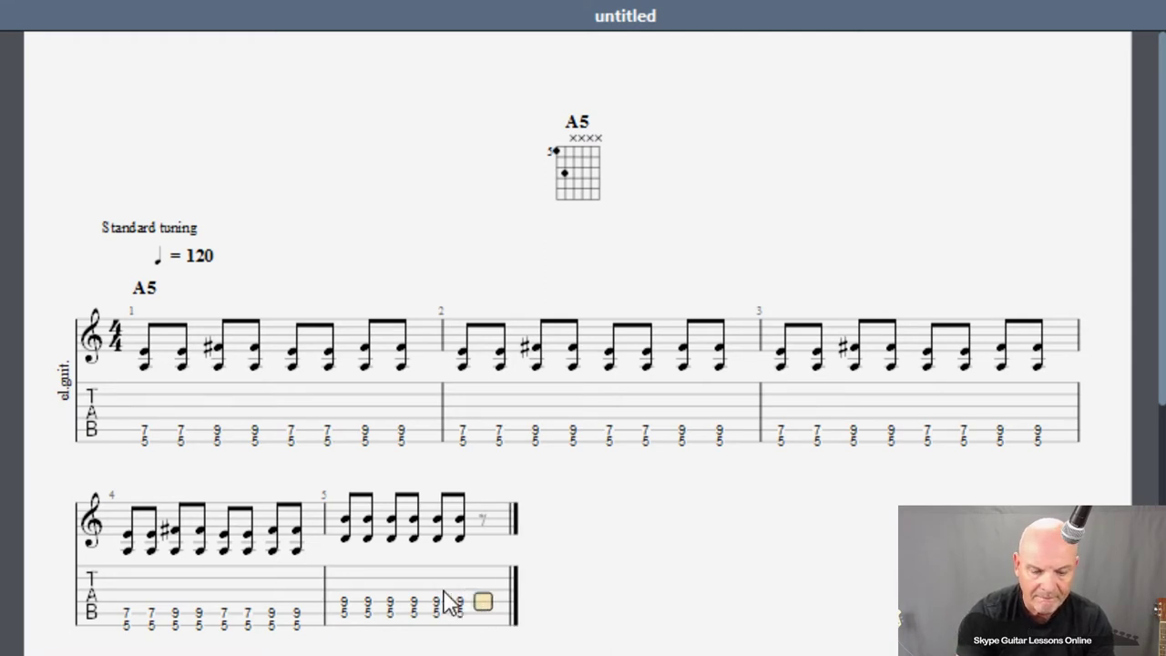
{"action": "key", "text": "ctrl+v"}
{"action": "key", "text": "ctrl+v"}
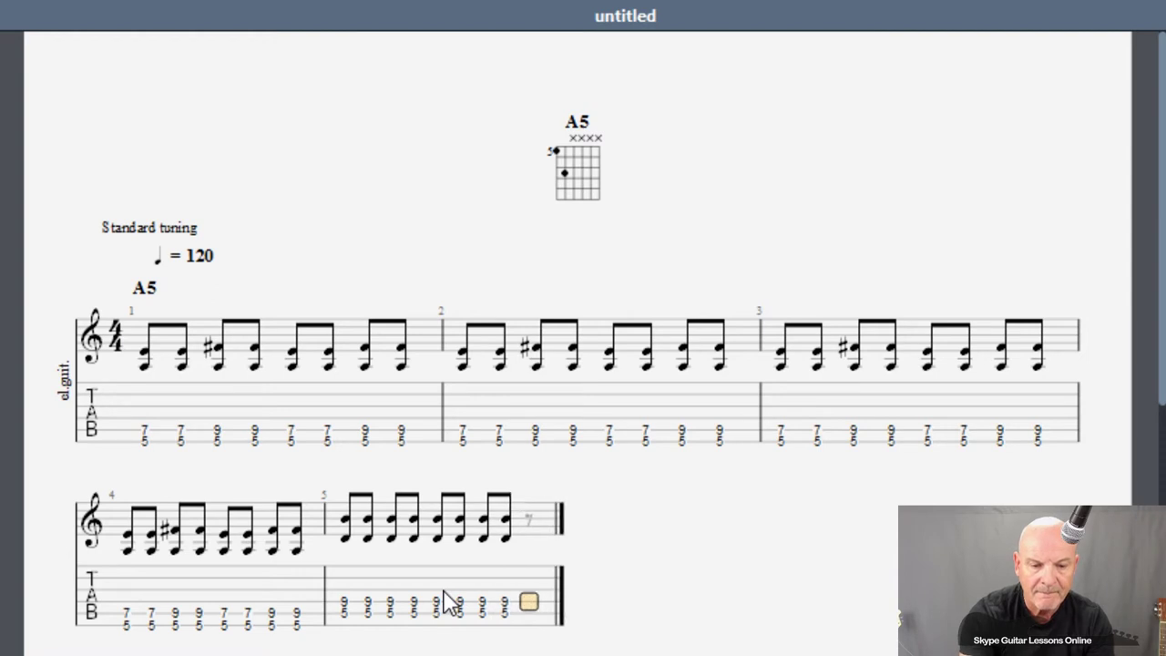
{"action": "key", "text": "Right"}
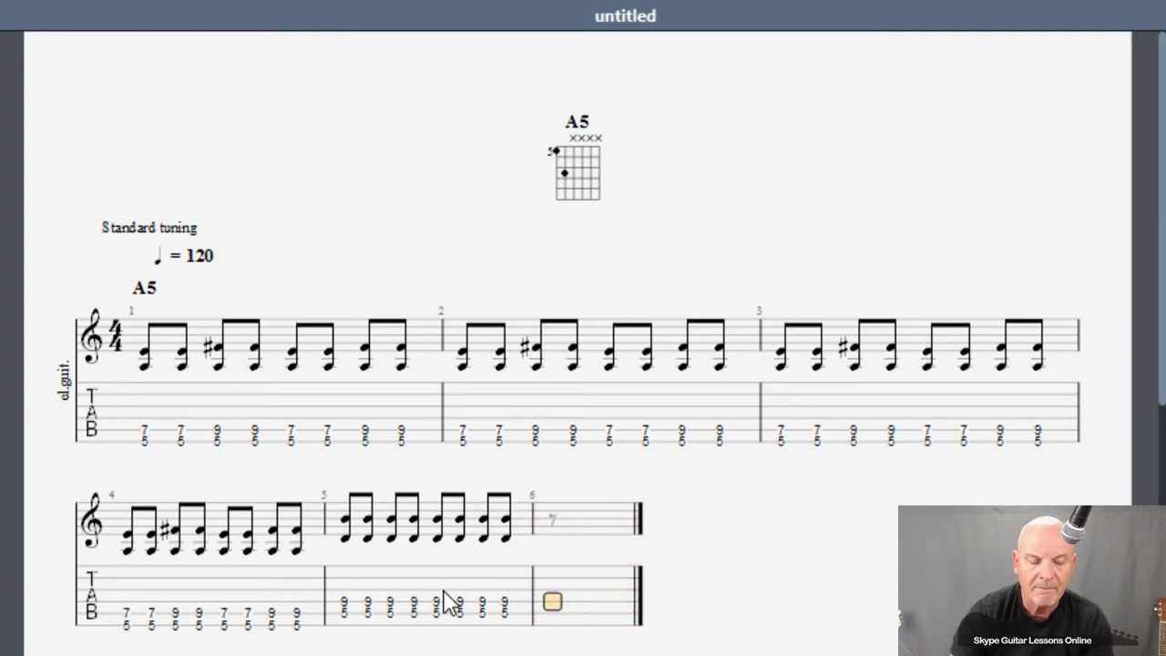
Change the fourth-string notes of the first, second, fifth and sixth chords in bar 5 to fret 7
{"action": "left_click", "coordinate": [391, 603]}
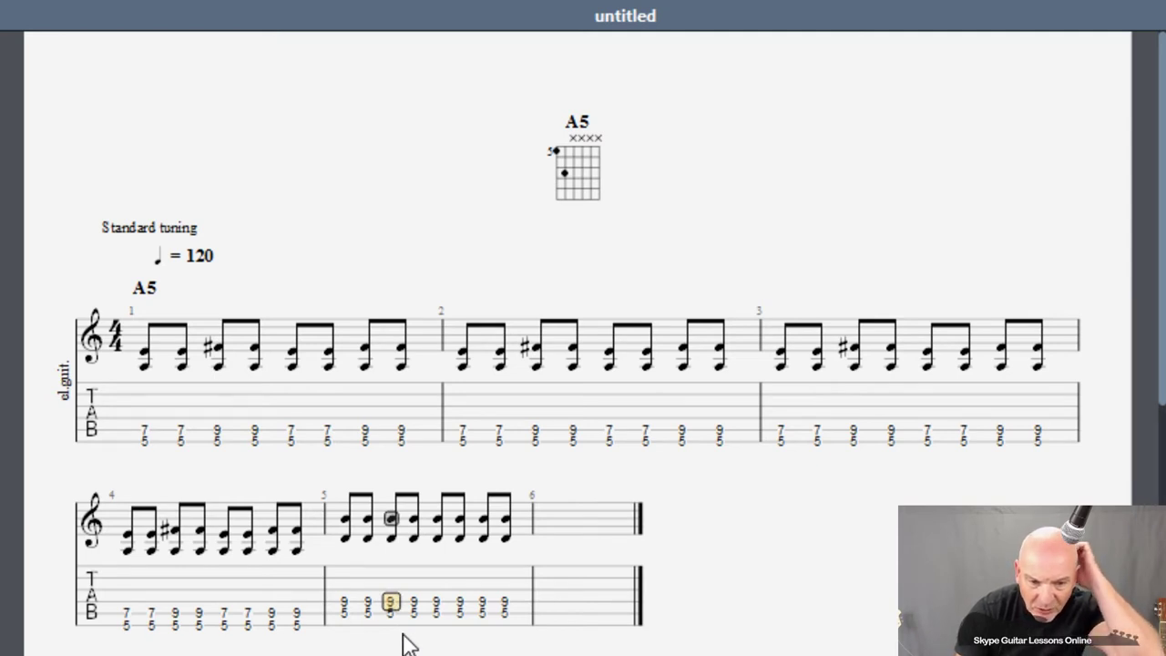
{"action": "left_click", "coordinate": [347, 605]}
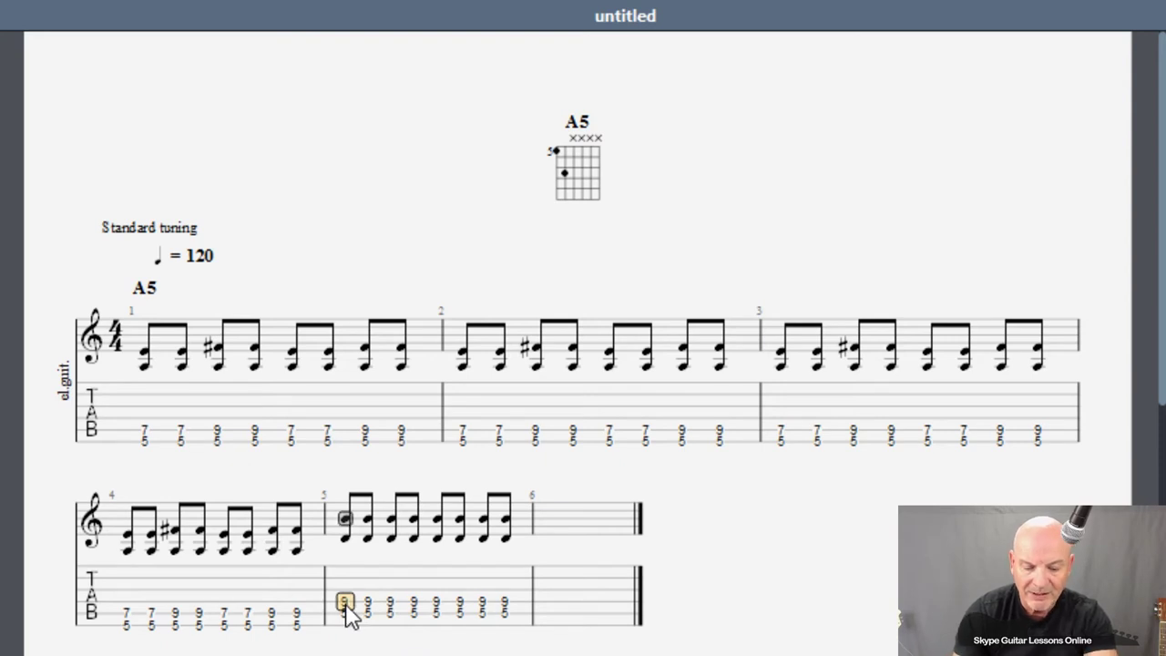
{"action": "key", "text": "7"}
{"action": "key", "text": "Right"}
{"action": "key", "text": "7"}
{"action": "key", "text": "Right"}
{"action": "key", "text": "Right"}
{"action": "key", "text": "Right"}
{"action": "key", "text": "7"}
{"action": "key", "text": "Right"}
{"action": "key", "text": "7"}
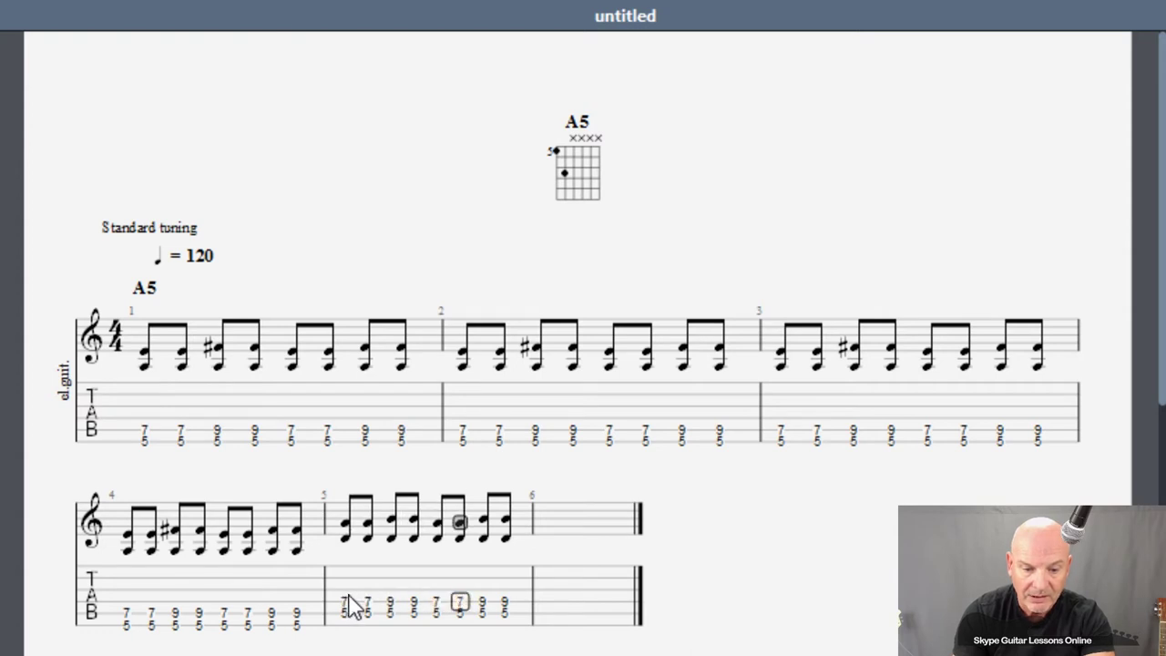
{"action": "key", "text": "Right"}
{"action": "key", "text": "Right"}
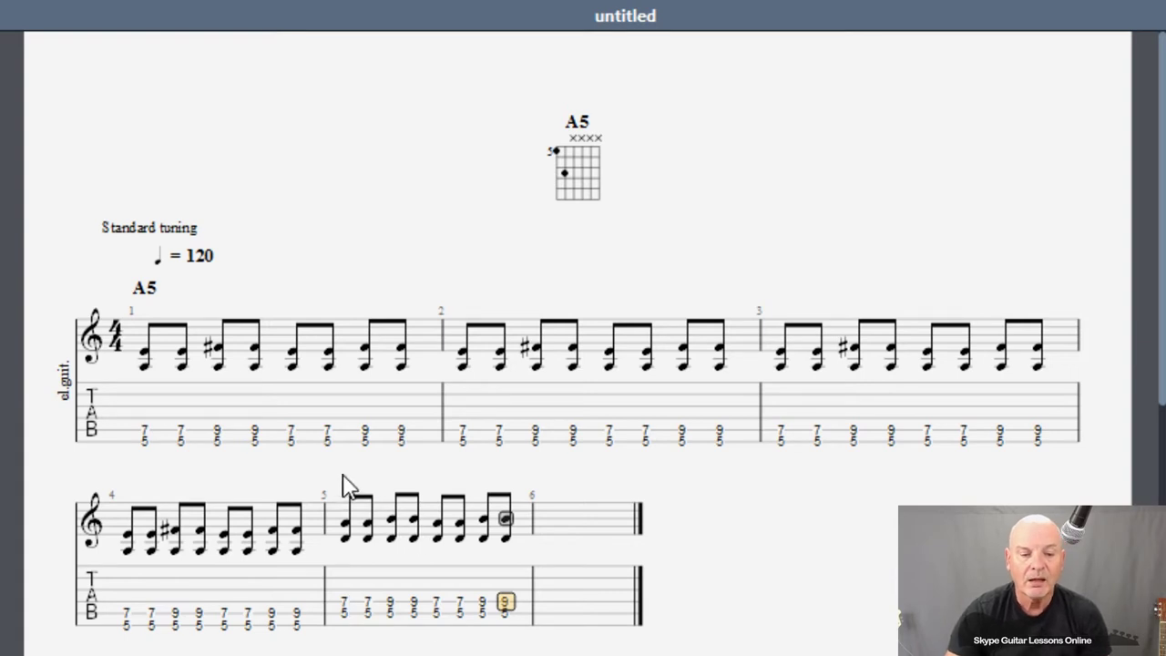
Add a D5 chord name and diagram to the first chord of bar 5
{"action": "key", "text": "space"}
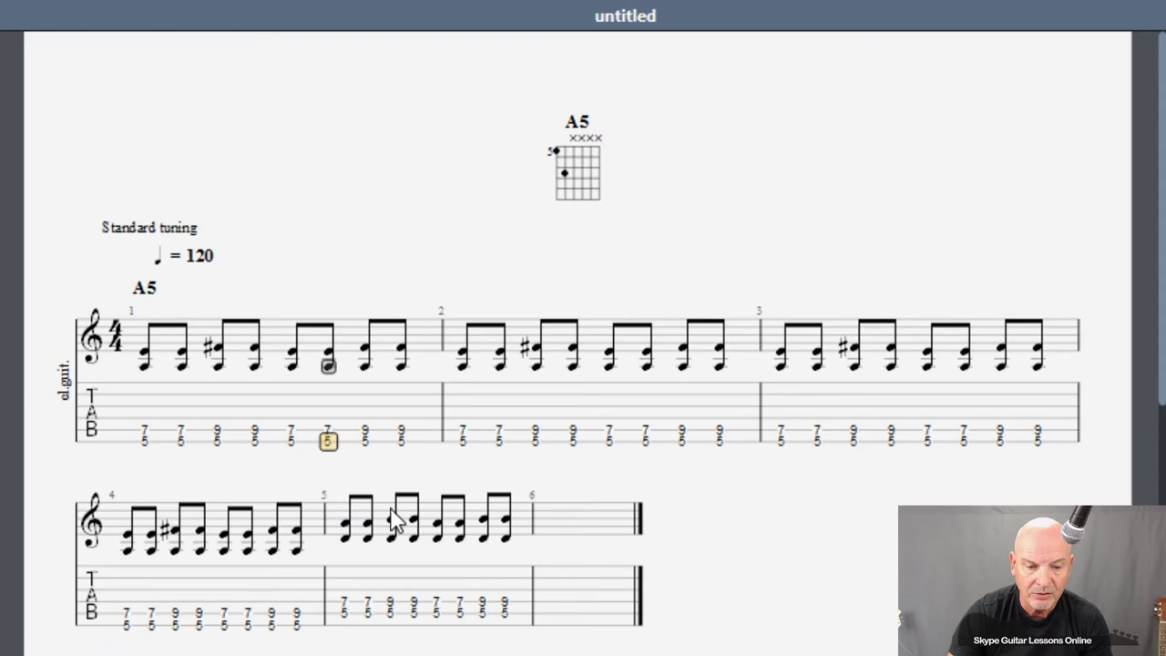
{"action": "left_click", "coordinate": [369, 526], "text": "shift"}
{"action": "left_click", "coordinate": [347, 531]}
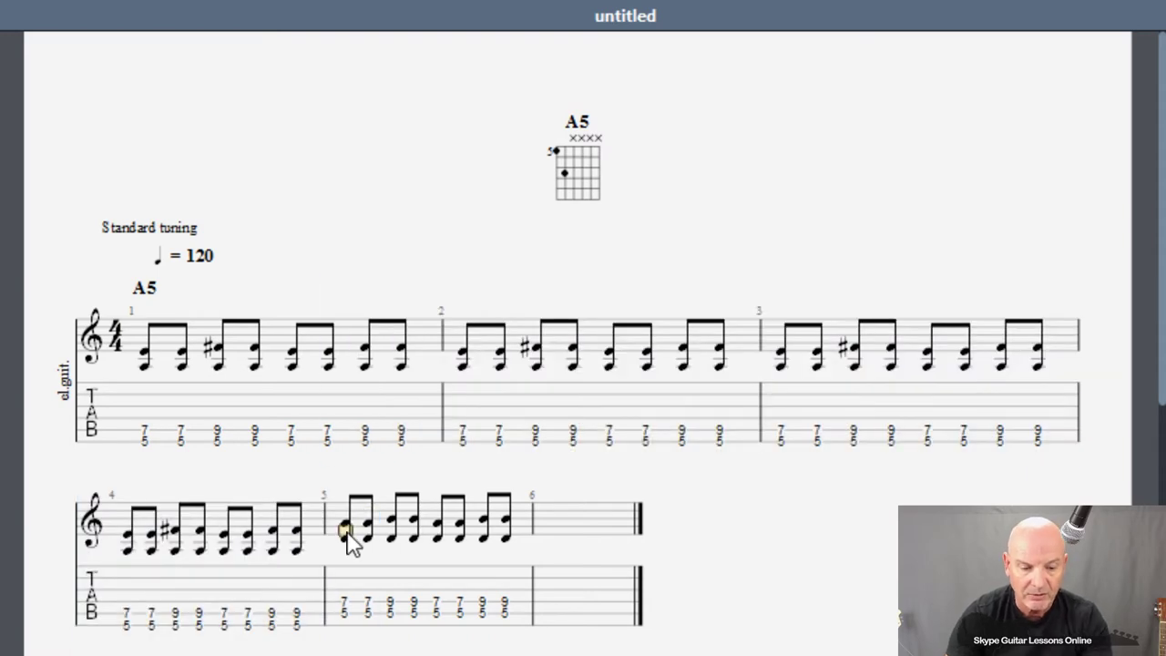
{"action": "key", "text": "a"}
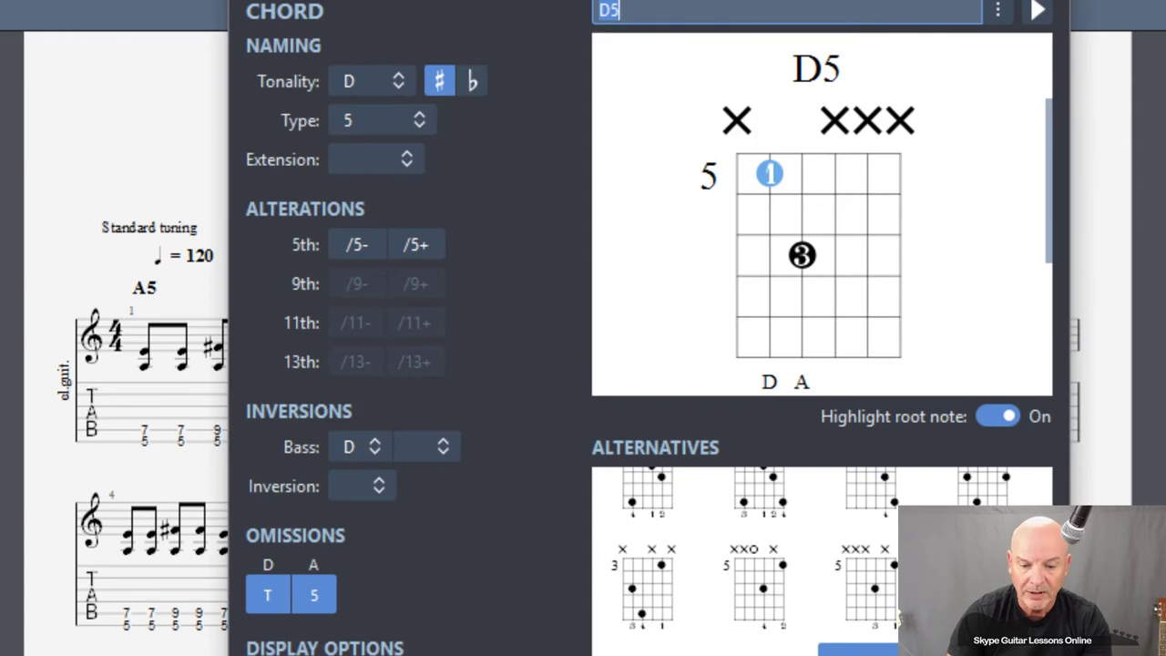
{"action": "key", "text": "Return"}
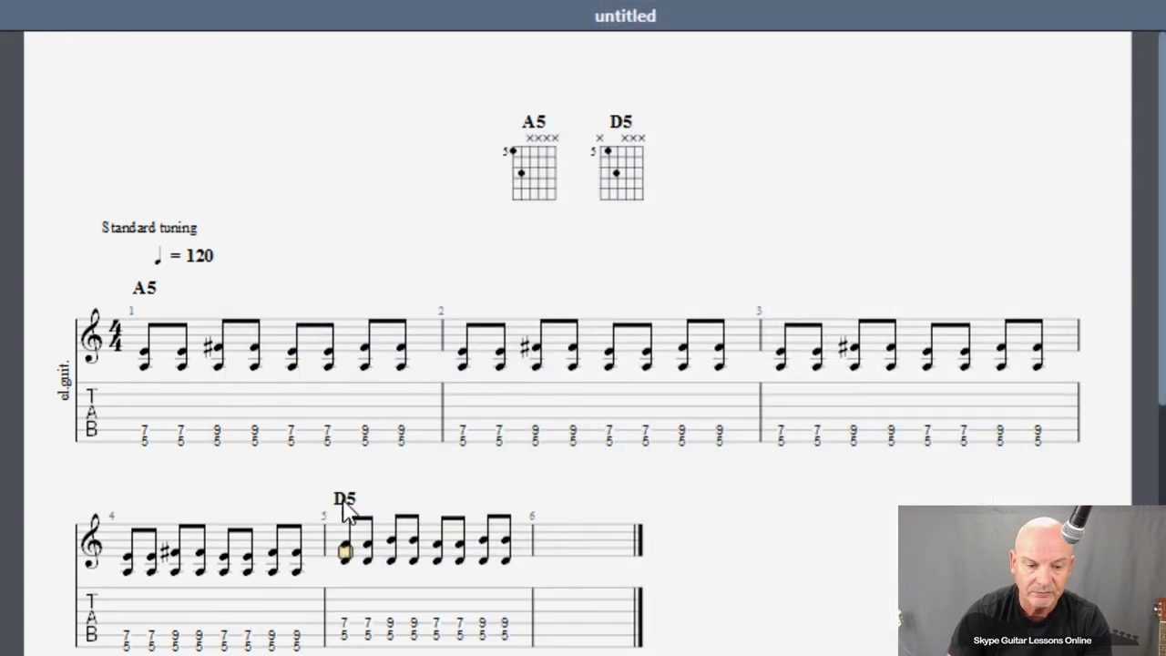
Duplicate all of bar 5 into bar 6 and add an empty bar 7
{"action": "left_click_drag", "start_coordinate": [341, 512], "coordinate": [509, 527]}
{"action": "right_click", "coordinate": [475, 534]}
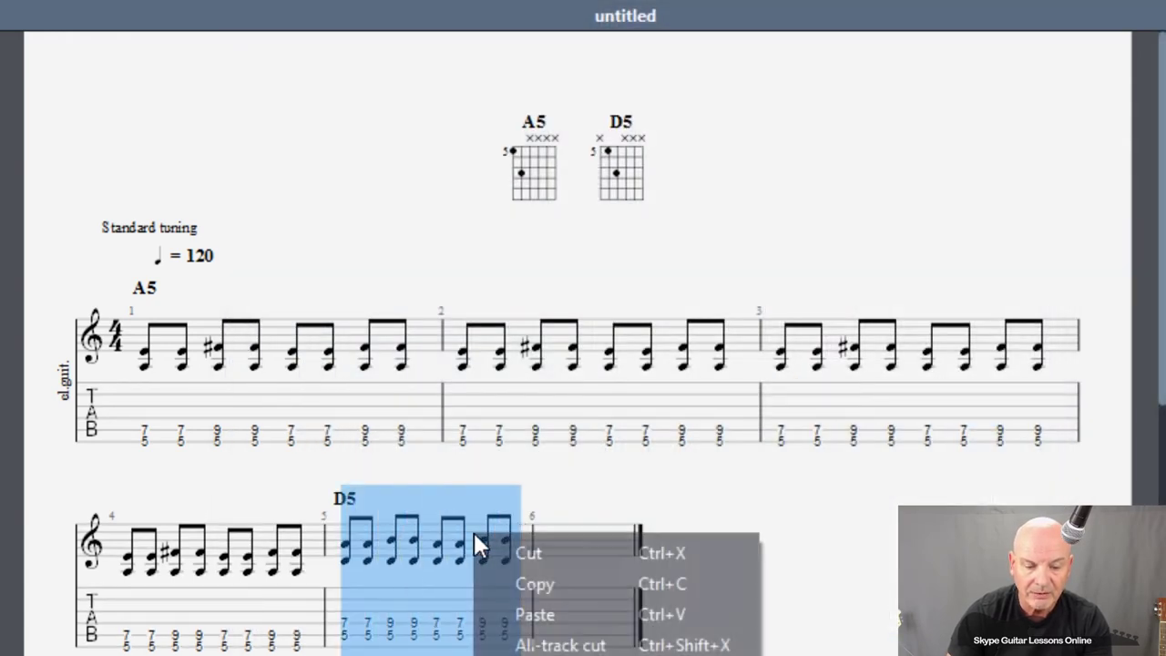
{"action": "left_click", "coordinate": [536, 592]}
{"action": "left_click", "coordinate": [549, 553]}
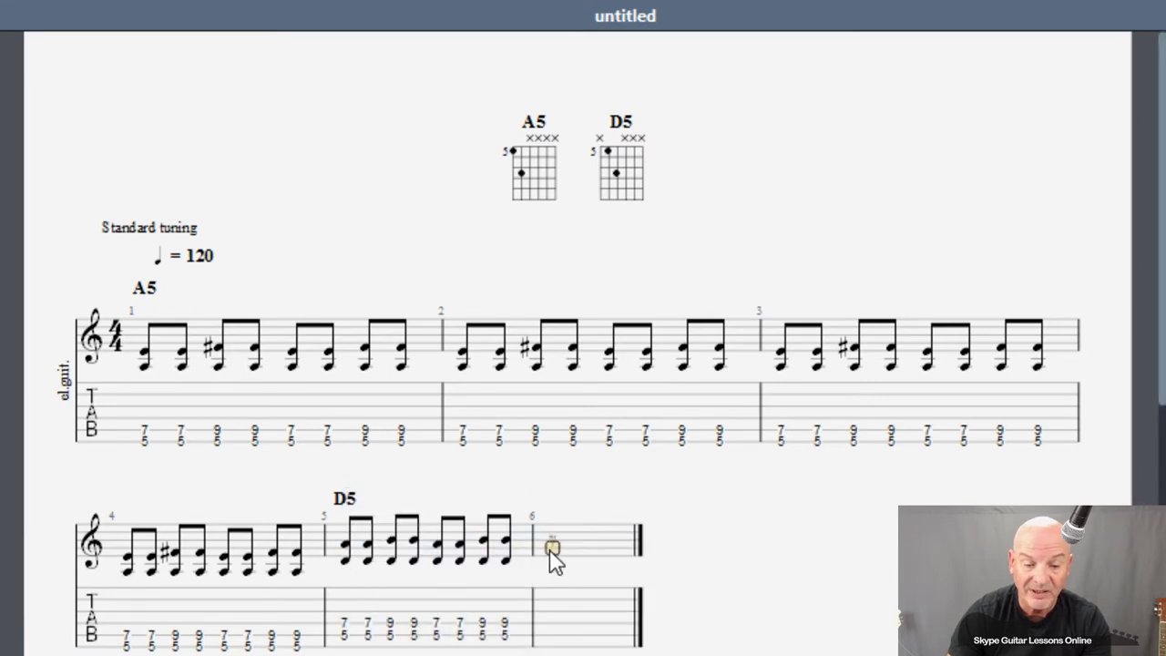
{"action": "right_click", "coordinate": [550, 549]}
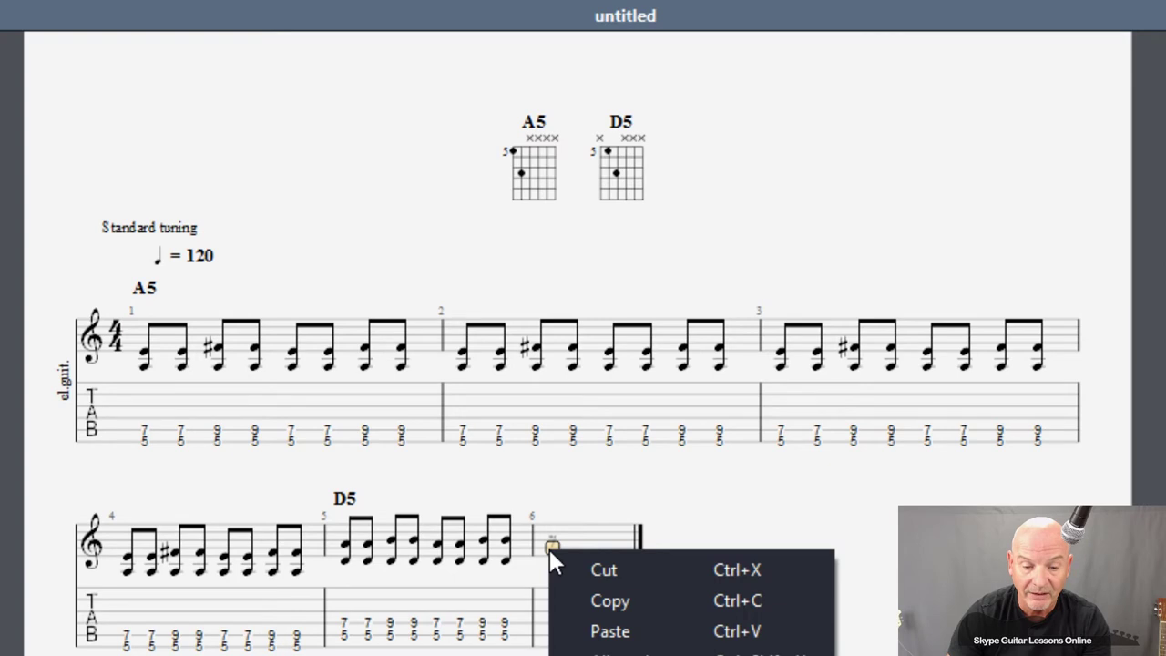
{"action": "left_click", "coordinate": [577, 629]}
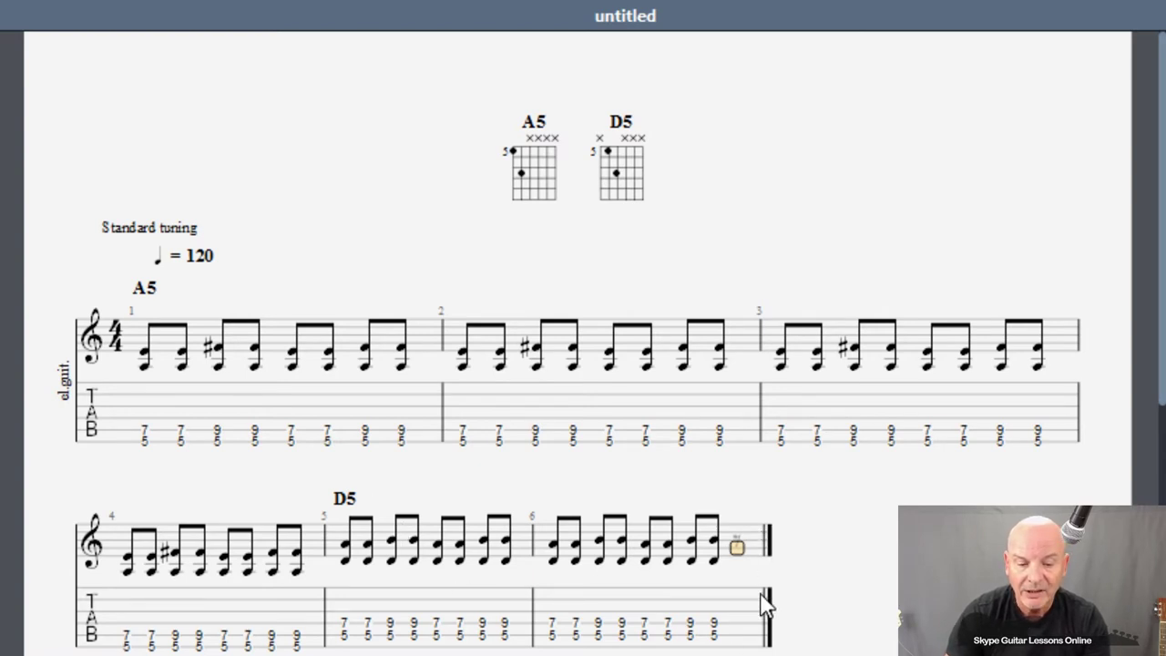
{"action": "key", "text": "Right"}
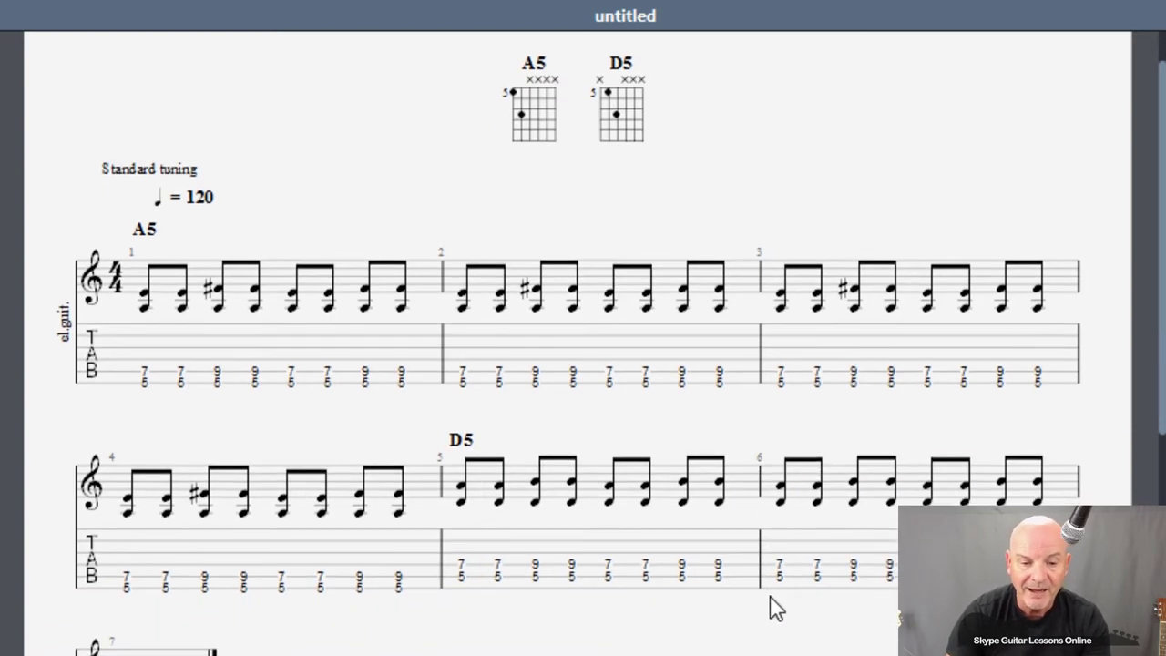
Copy all of bar 1 and use Special Paste with 2 pastes to repeat it in bars 7 and 8
{"action": "left_click_drag", "start_coordinate": [142, 310], "coordinate": [379, 300]}
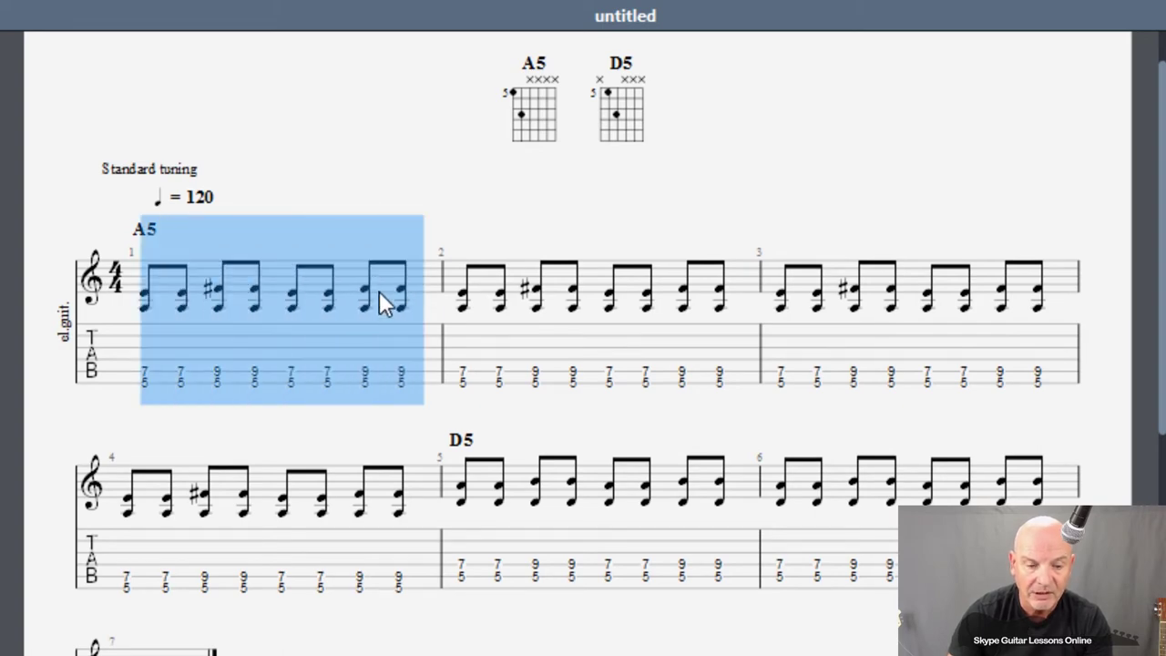
{"action": "right_click", "coordinate": [380, 293]}
{"action": "left_click", "coordinate": [416, 341]}
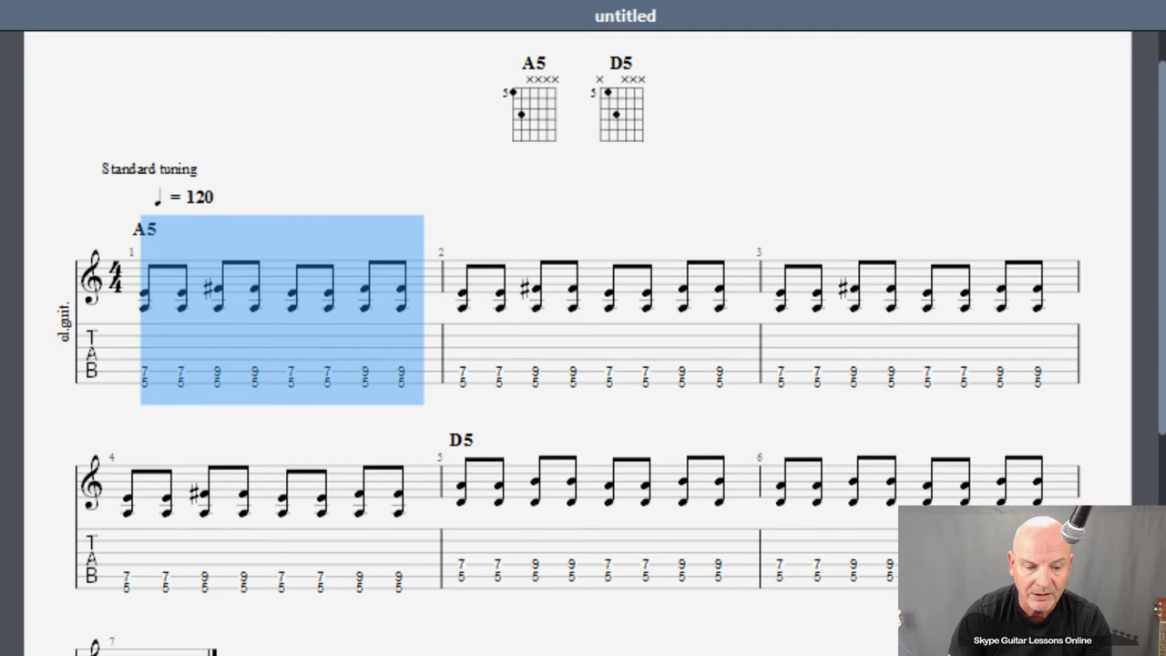
{"action": "key", "text": "Escape"}
{"action": "right_click", "coordinate": [127, 371]}
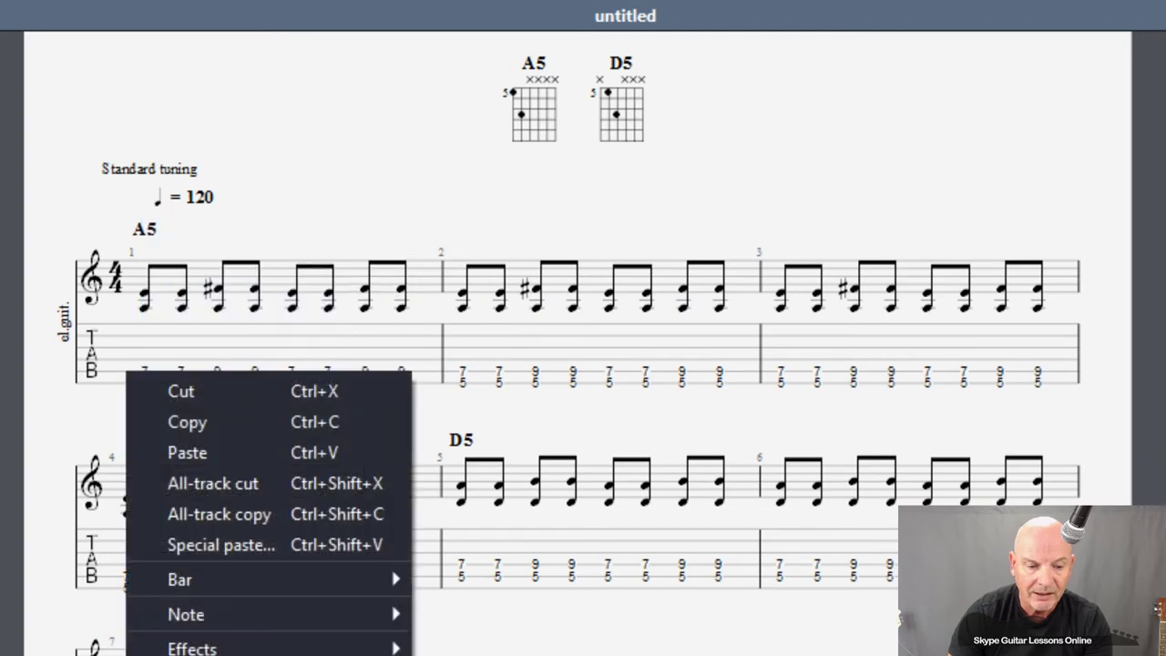
{"action": "left_click", "coordinate": [217, 534]}
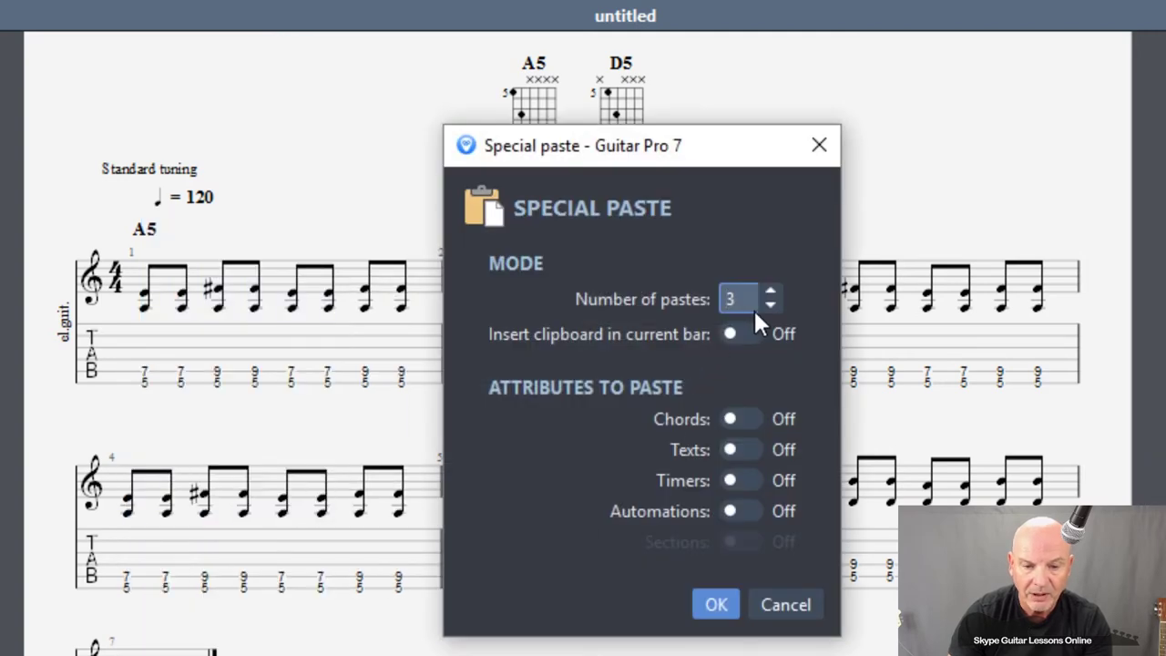
{"action": "left_click", "coordinate": [769, 306]}
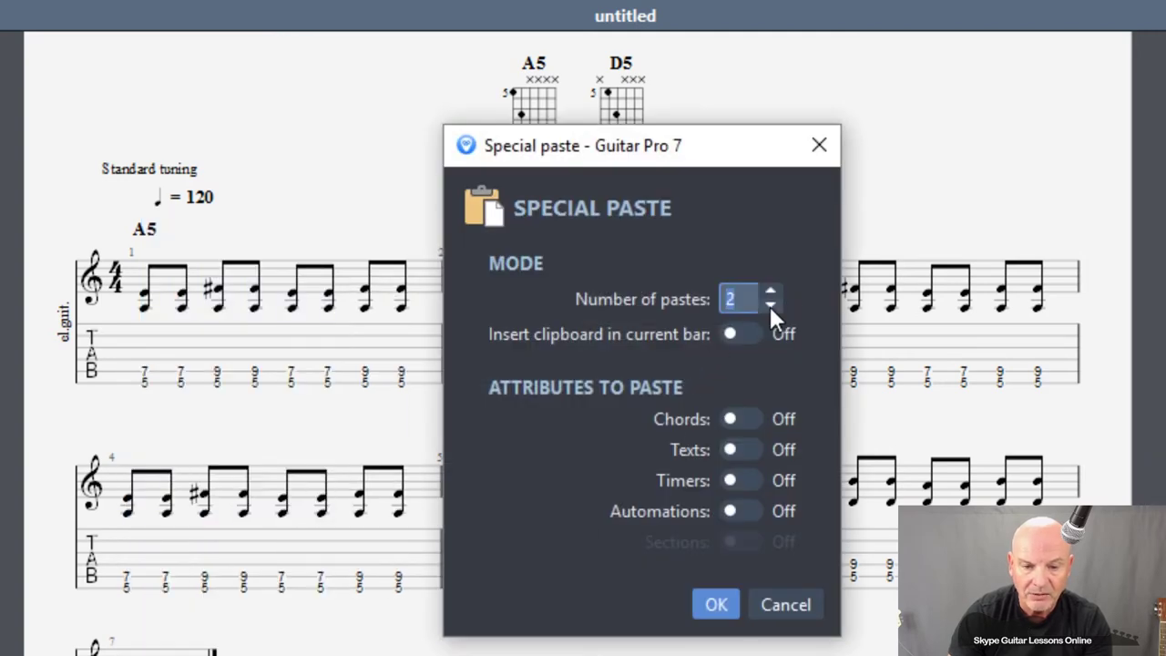
{"action": "left_click", "coordinate": [716, 605]}
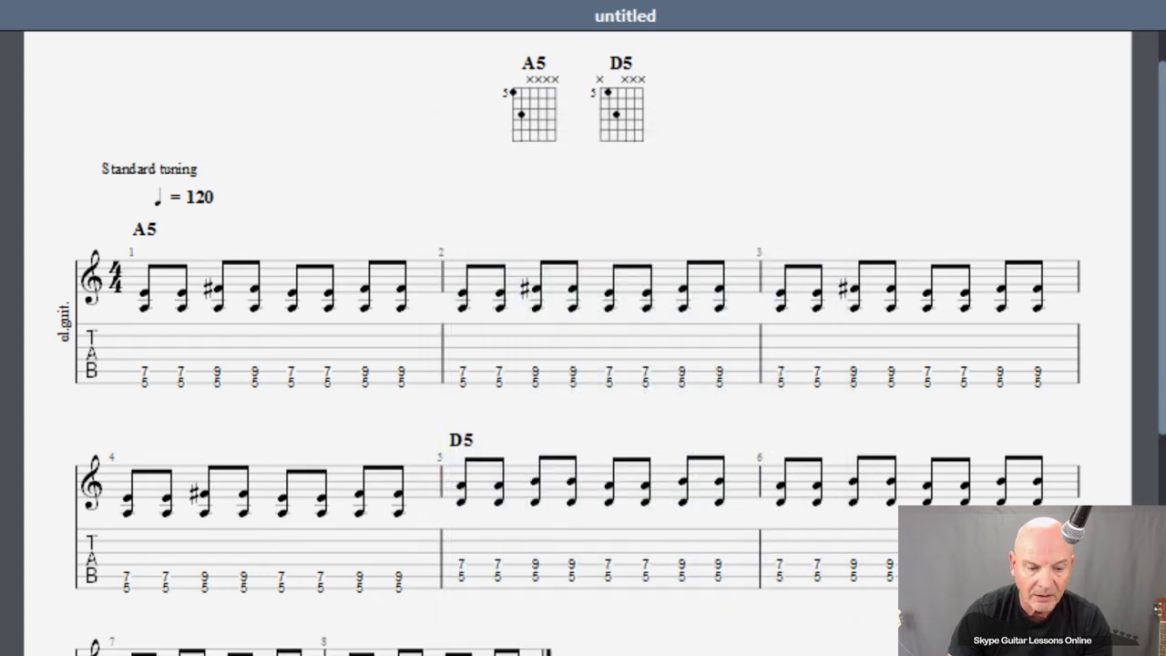
Add an A5 chord name to the first chord of bar 7
{"action": "key", "text": "a"}
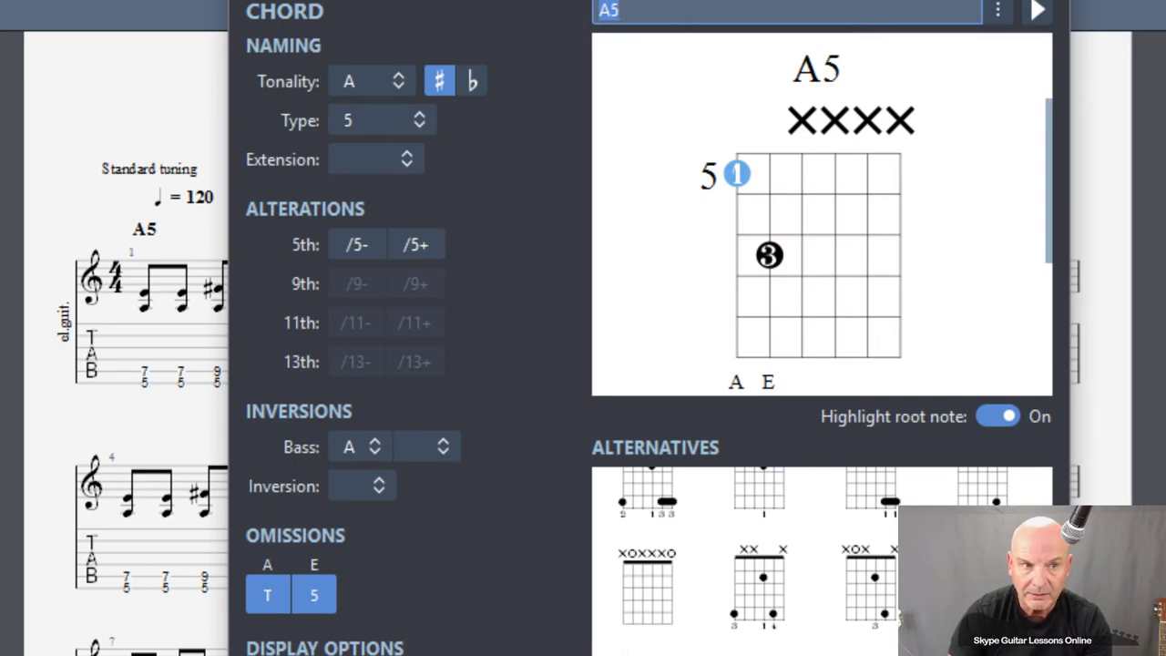
{"action": "type", "text": "D5"}
{"action": "key", "text": "Return"}
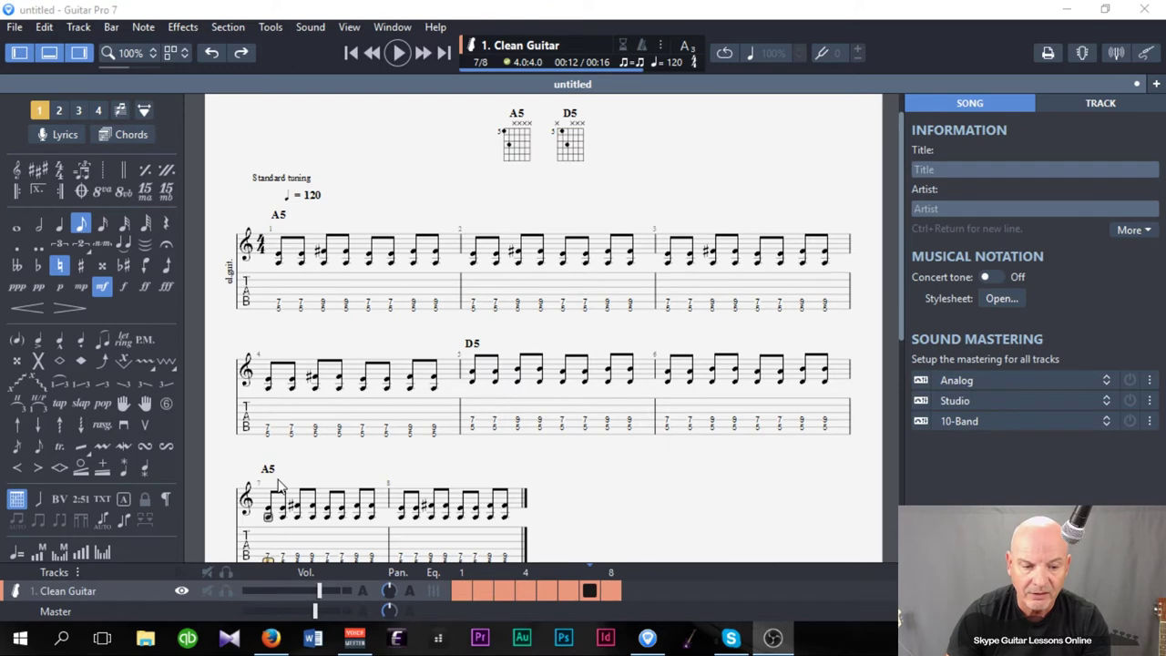
Extend the score with an empty bar 9 after bar 8
{"action": "scroll", "coordinate": [279, 478], "scroll_direction": "down", "scroll_amount": 1}
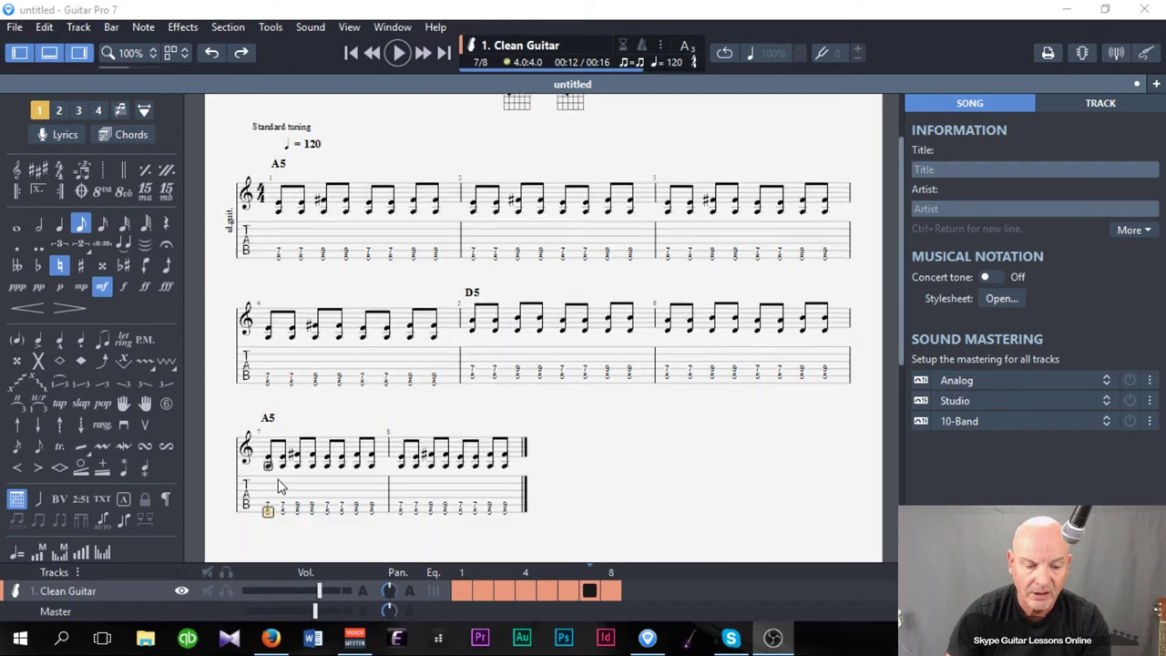
{"action": "left_click", "coordinate": [513, 515]}
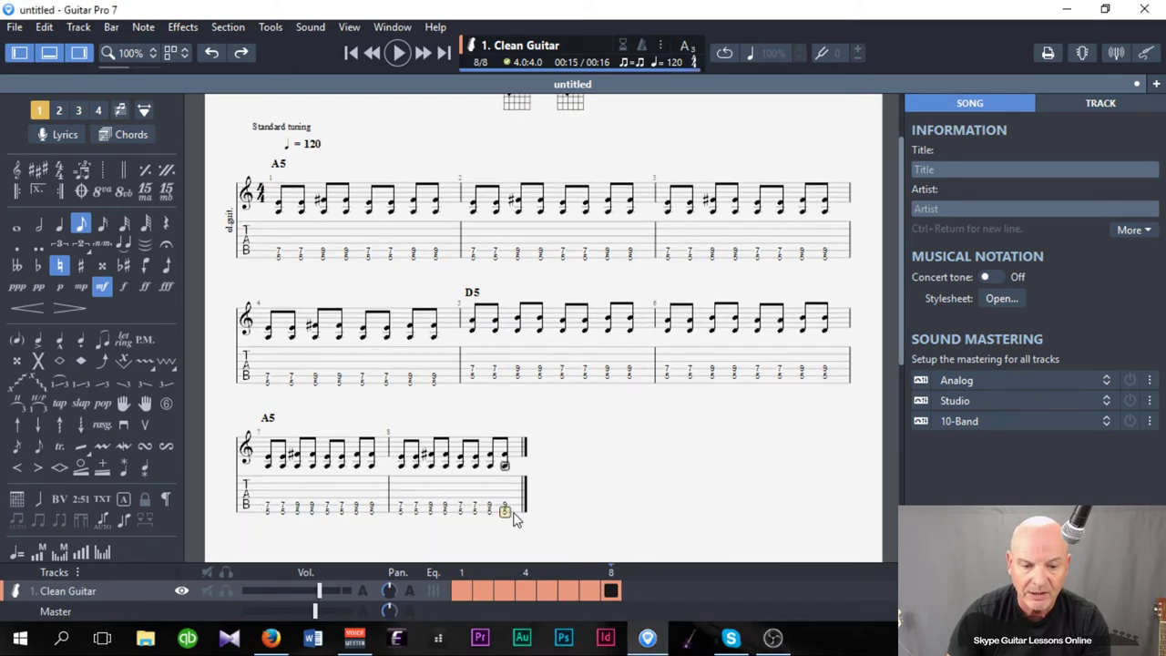
{"action": "key", "text": "Right"}
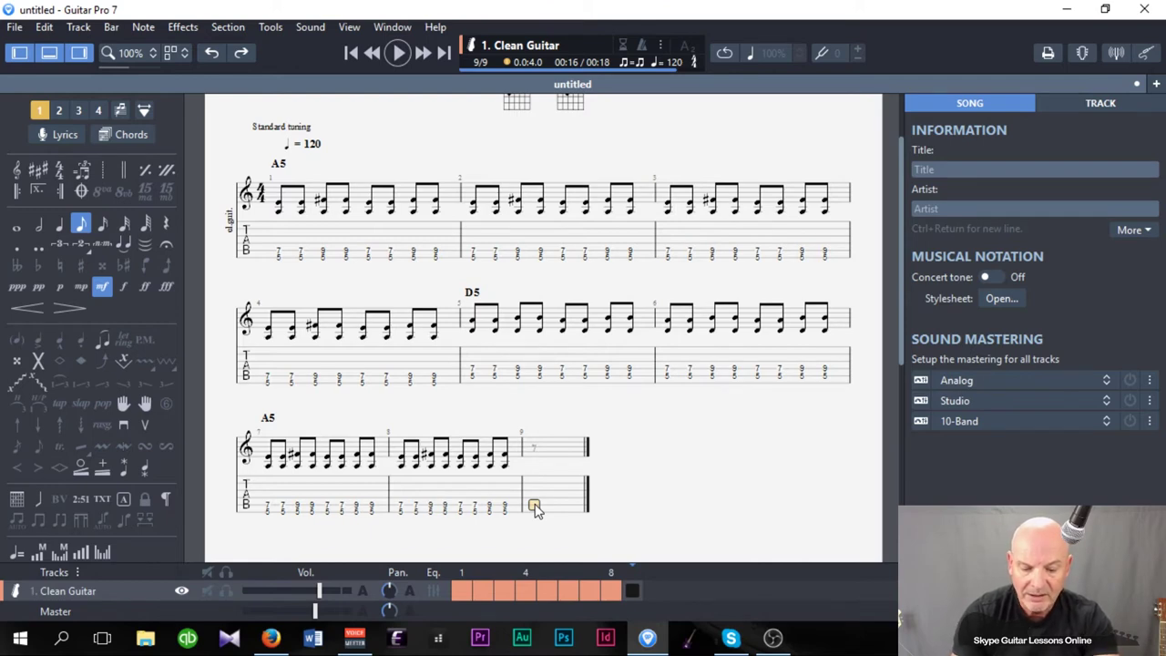
Enter an eighth-note power chord at the start of bar 9, with fret 7 on the fifth string and fret 9 on the fourth
{"action": "key", "text": "7"}
{"action": "key", "text": "ctrl+z"}
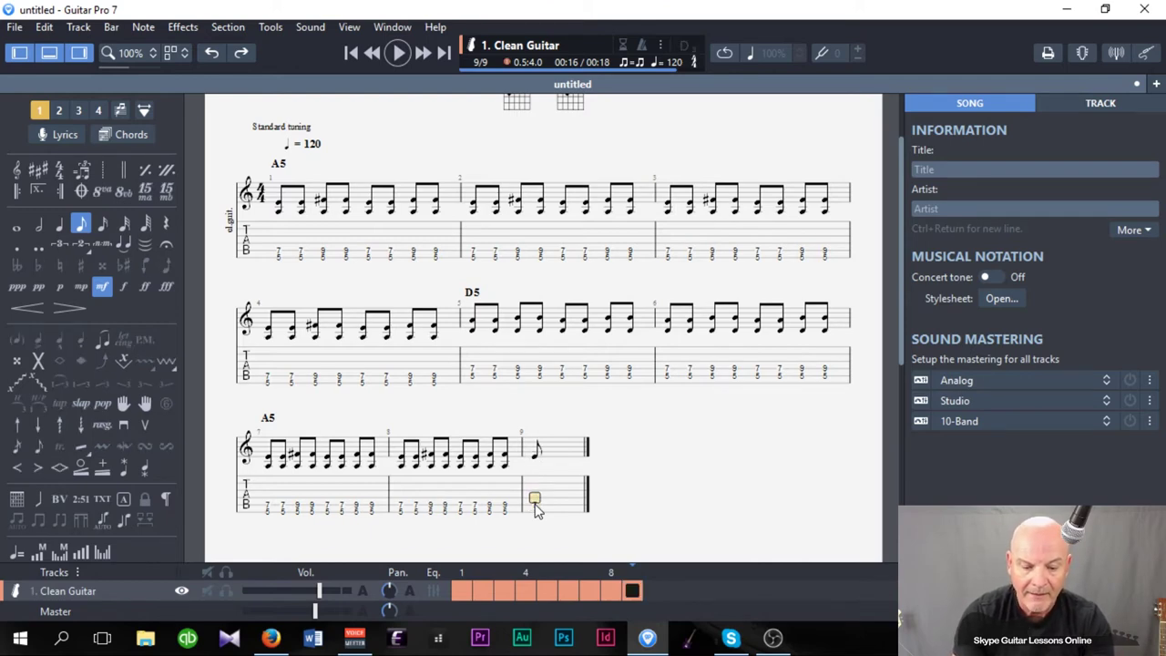
{"action": "key", "text": "7"}
{"action": "key", "text": "Right"}
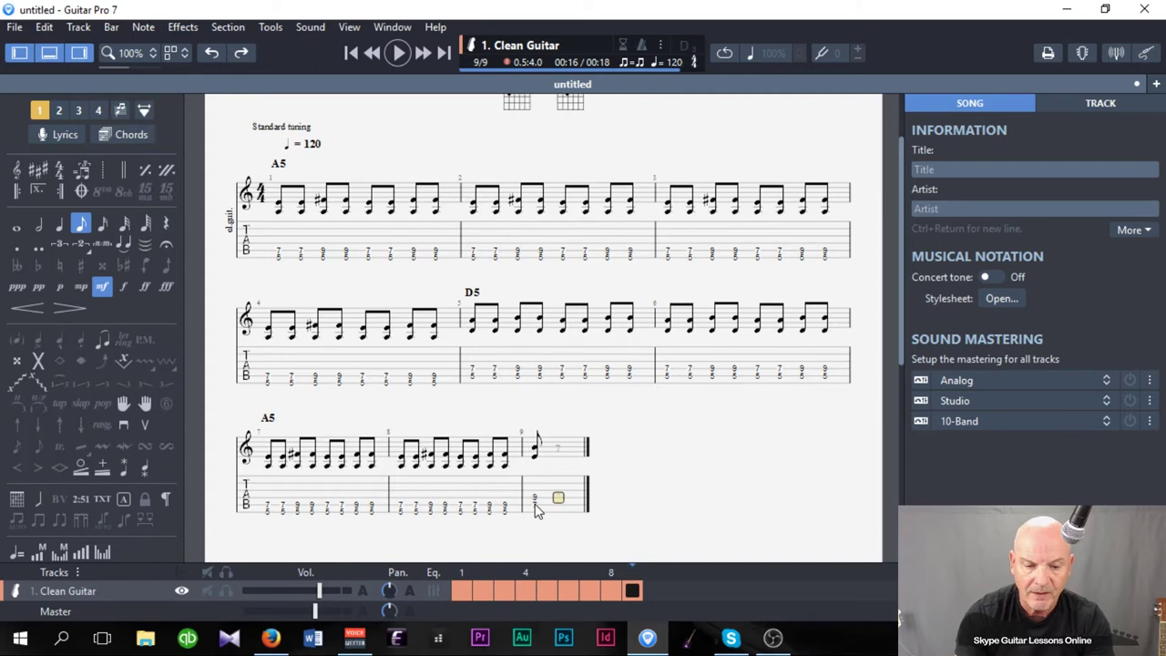
{"action": "key", "text": "Left"}
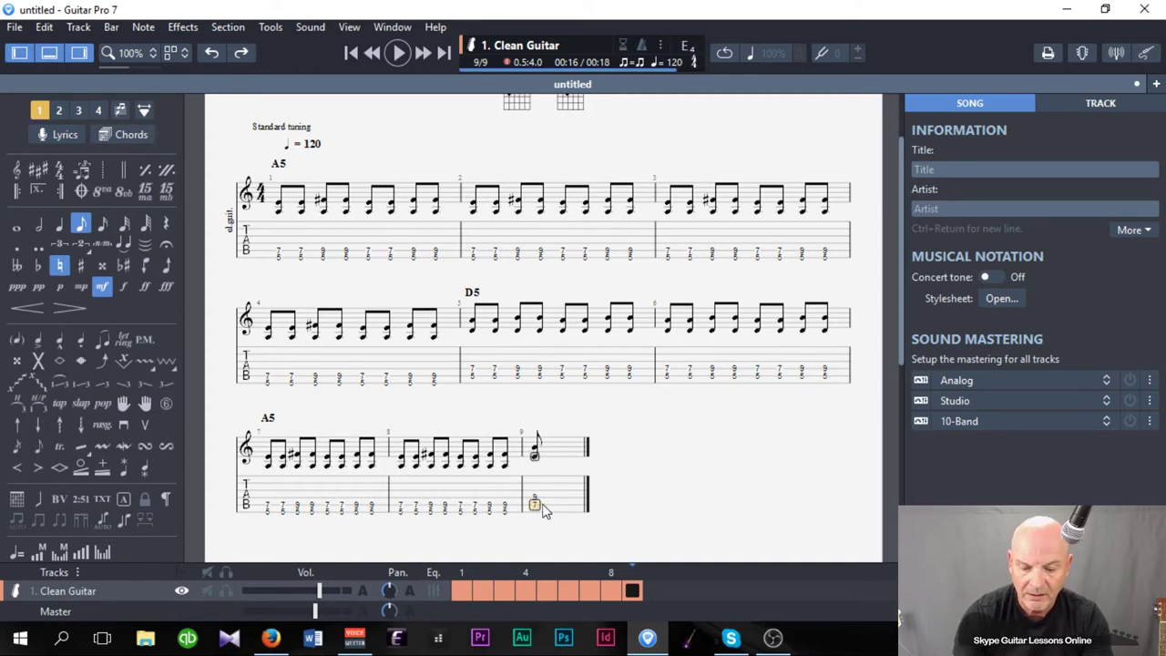
Copy the first chord of bar 9 and paste it repeatedly until the bar holds eight eighth-note chords
{"action": "left_click_drag", "start_coordinate": [538, 444], "coordinate": [538, 482]}
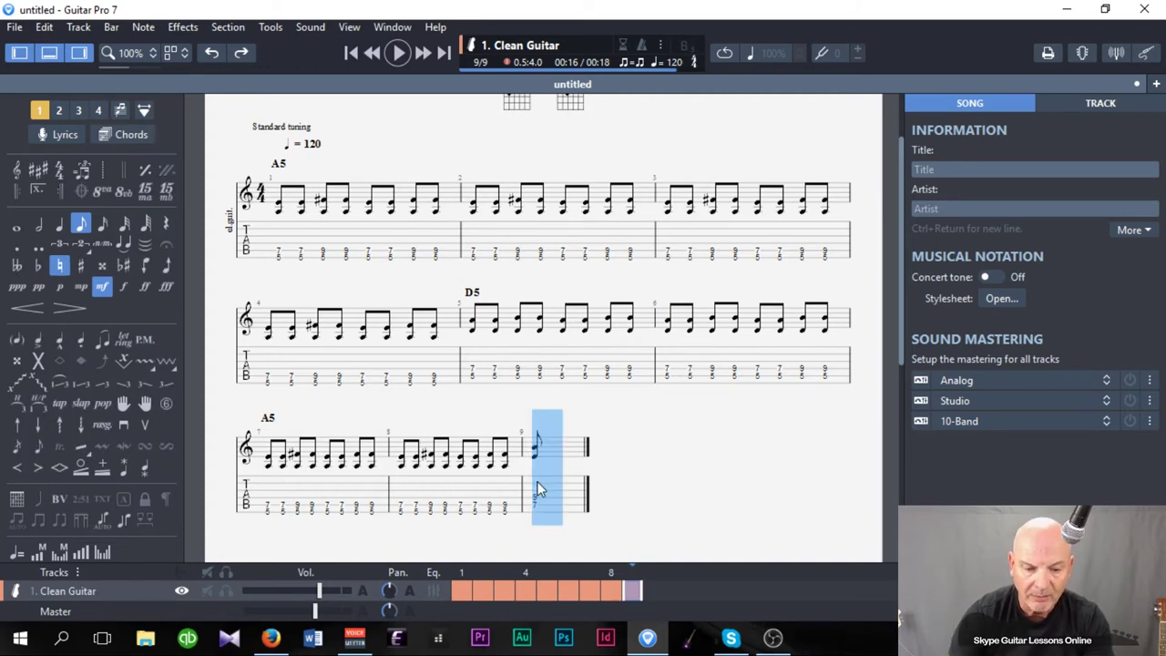
{"action": "right_click", "coordinate": [537, 511]}
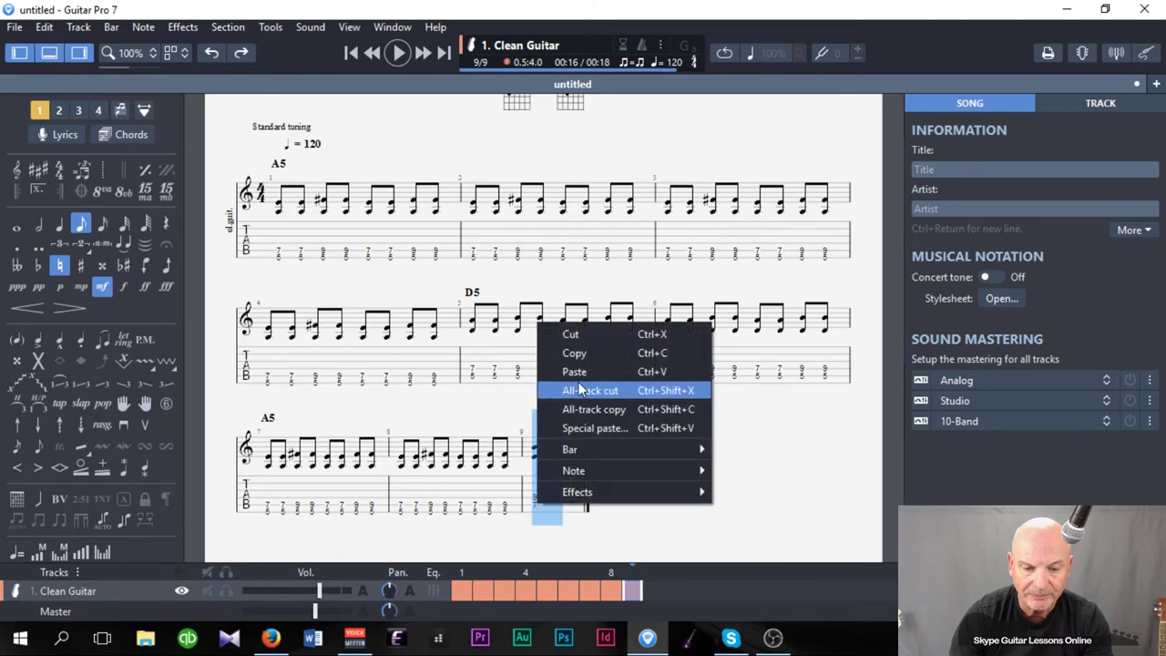
{"action": "left_click", "coordinate": [579, 358]}
{"action": "left_click", "coordinate": [545, 508]}
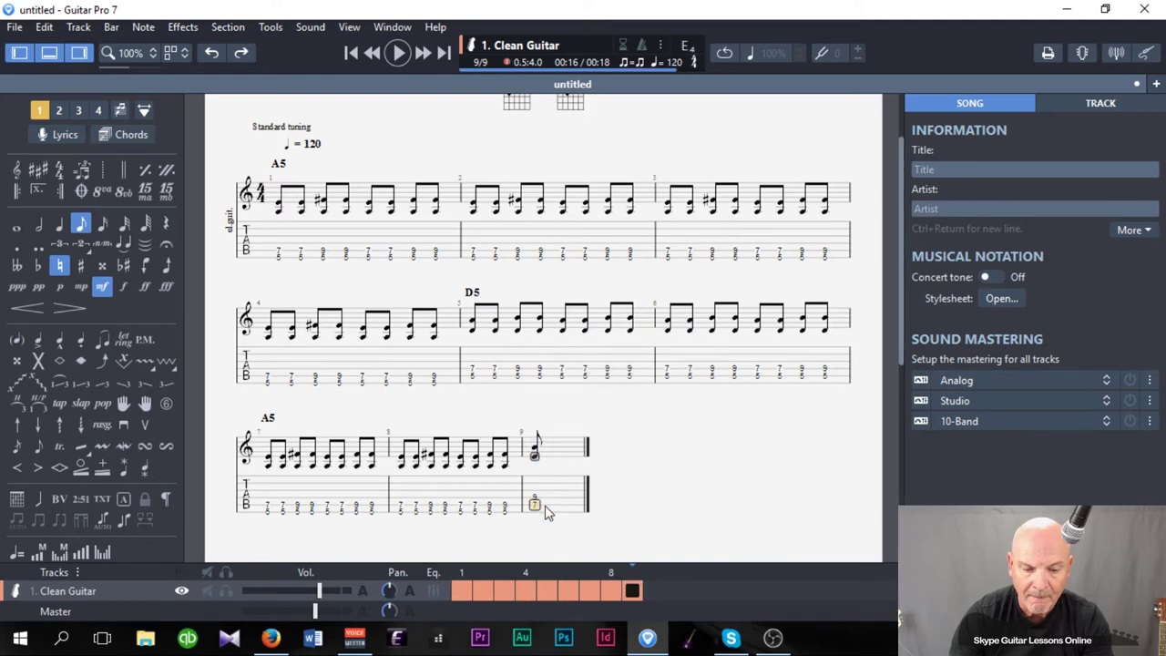
{"action": "key", "text": "ctrl+v"}
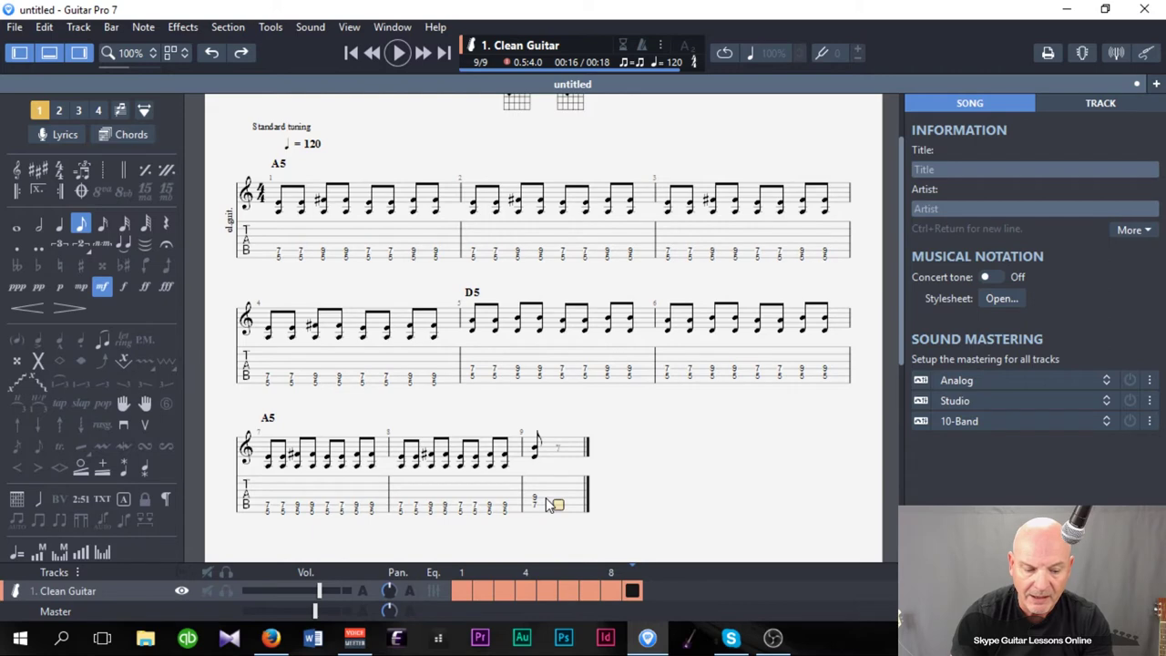
{"action": "key", "text": "ctrl+v"}
{"action": "key", "text": "ctrl+v"}
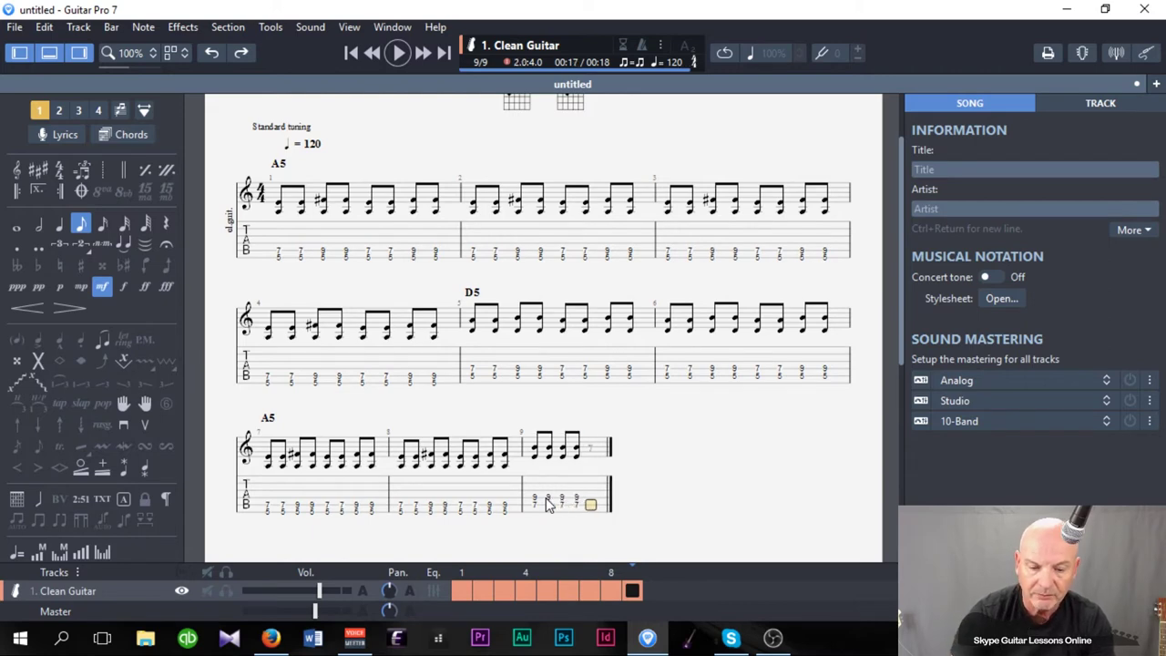
{"action": "key", "text": "ctrl+v"}
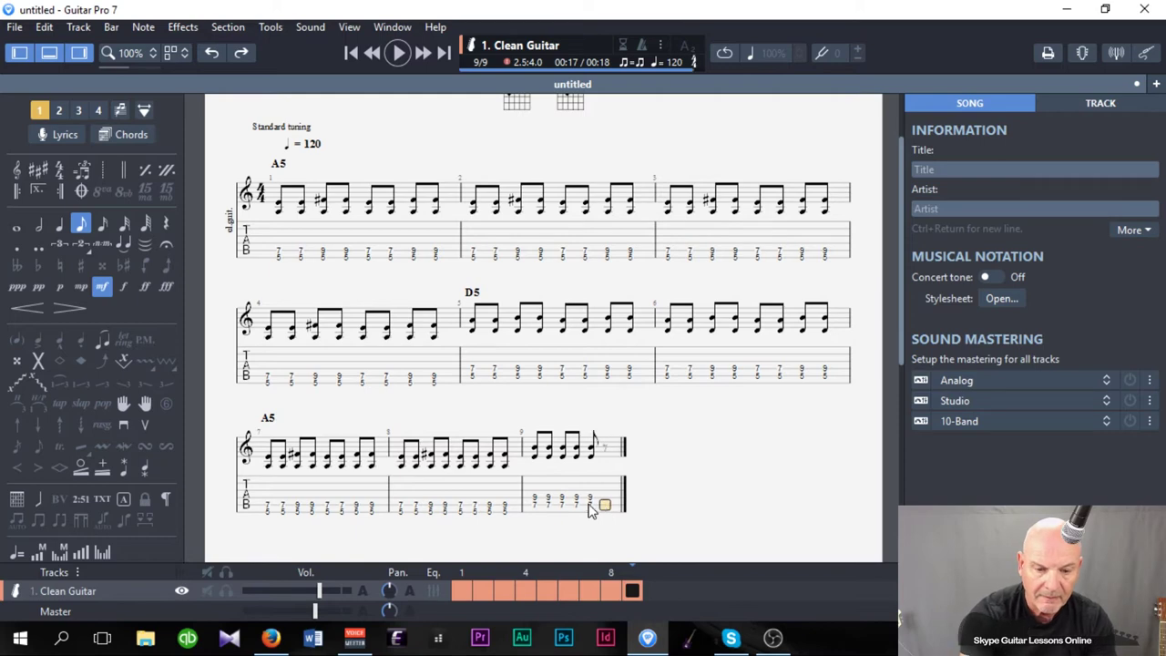
{"action": "key", "text": "ctrl+v"}
{"action": "key", "text": "ctrl+v"}
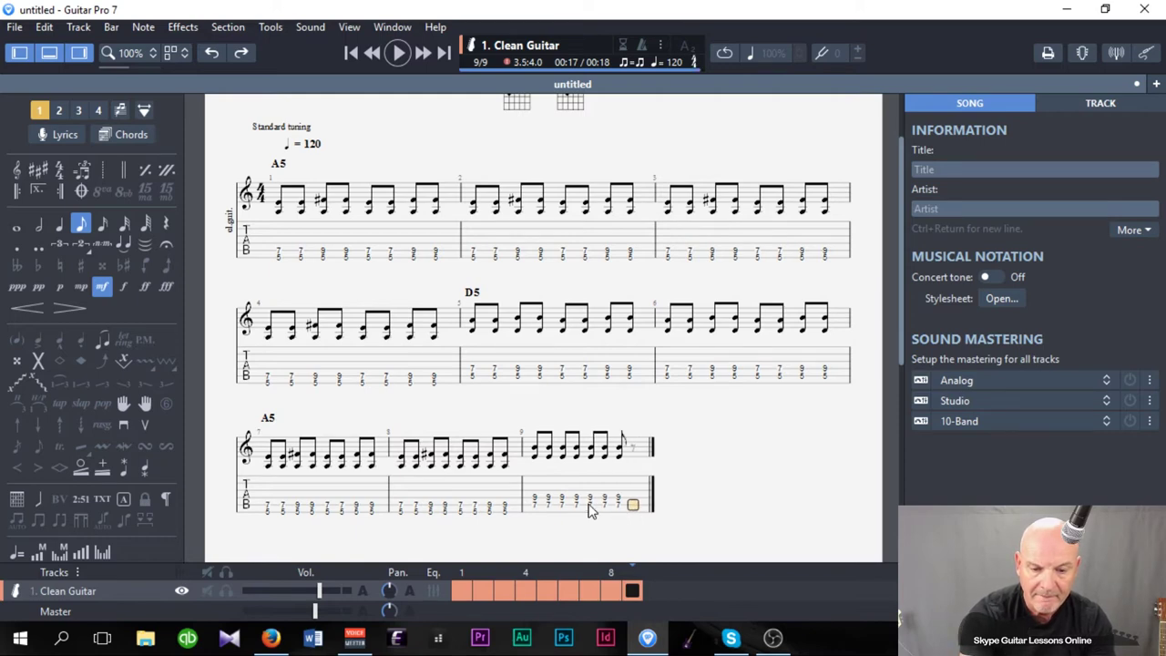
{"action": "key", "text": "ctrl+v"}
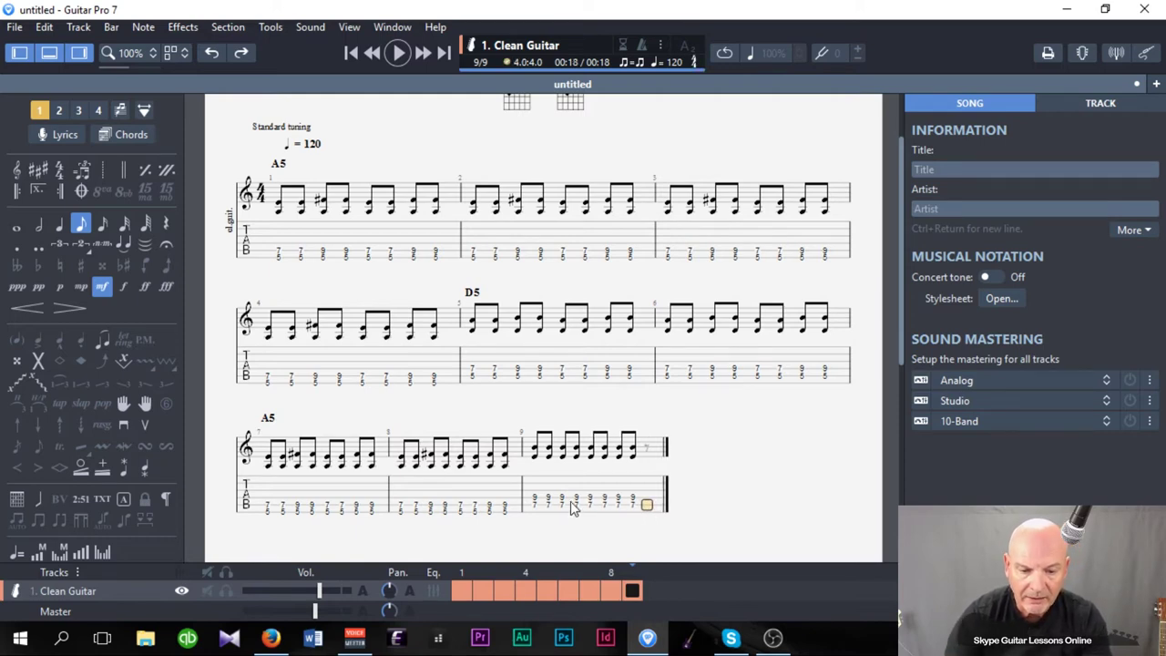
Change the fourth-string note to fret 11 on the third, fourth, seventh and eighth chords of bar 9
{"action": "left_click", "coordinate": [563, 498]}
{"action": "type", "text": "11"}
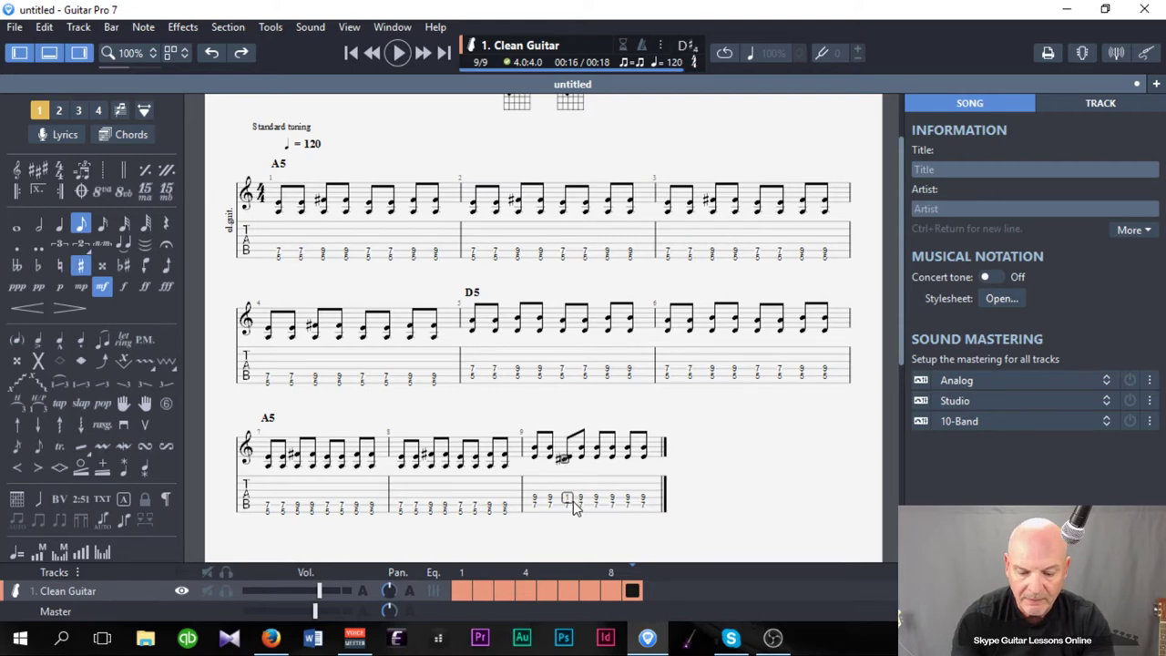
{"action": "key", "text": "Right"}
{"action": "type", "text": "11"}
{"action": "key", "text": "Right"}
{"action": "key", "text": "Right"}
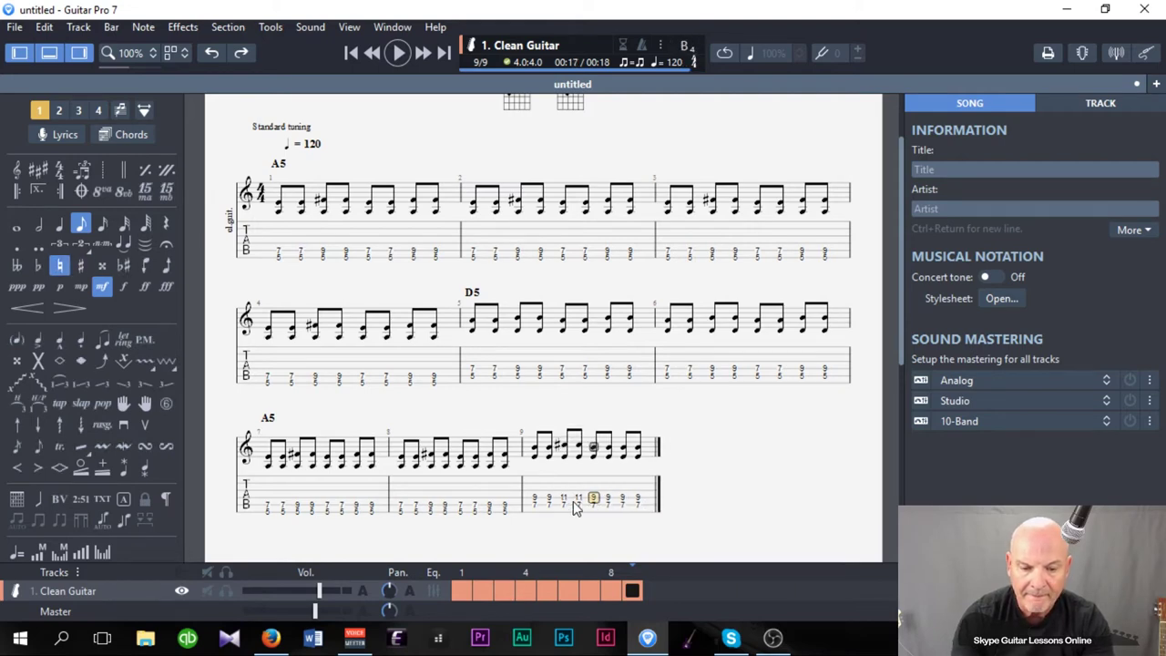
{"action": "key", "text": "Right"}
{"action": "type", "text": "11"}
{"action": "key", "text": "Right"}
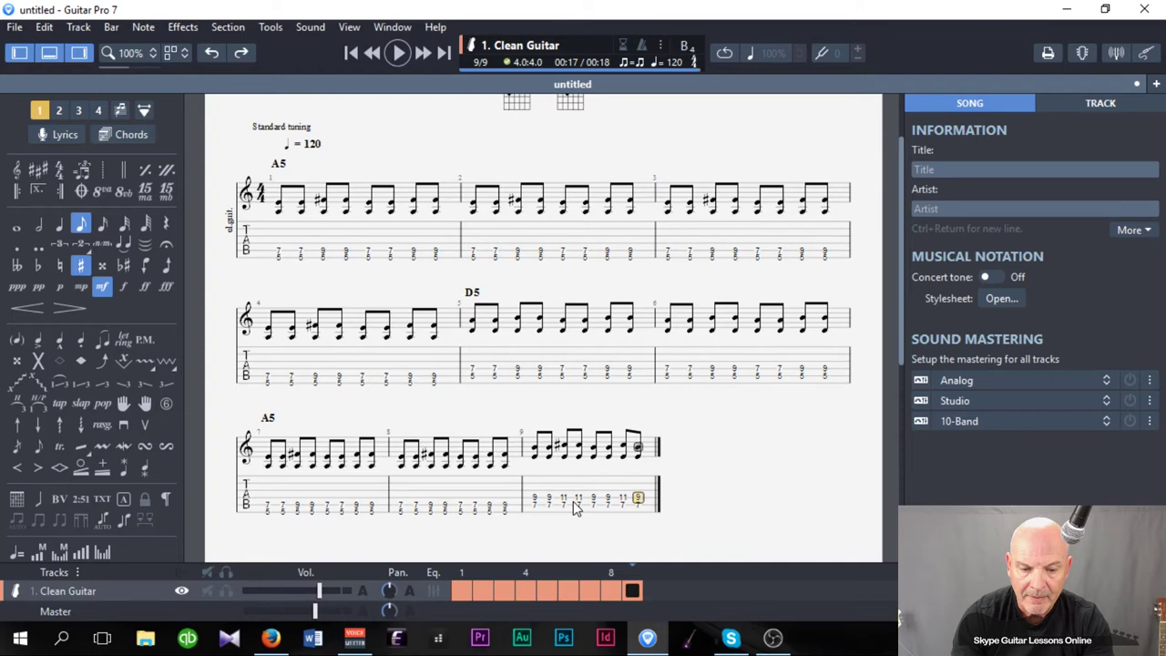
{"action": "type", "text": "11"}
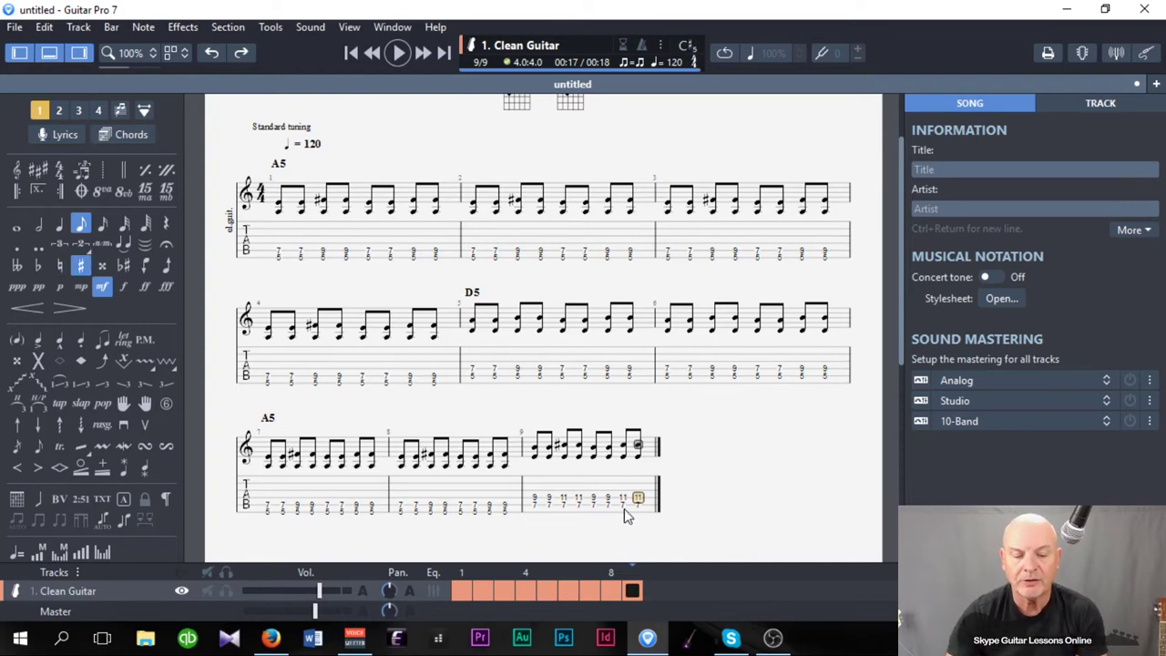
Add an E5 chord name to the first chord of bar 9 and extend the score with an empty bar 10
{"action": "left_click", "coordinate": [535, 501]}
{"action": "key", "text": "Down"}
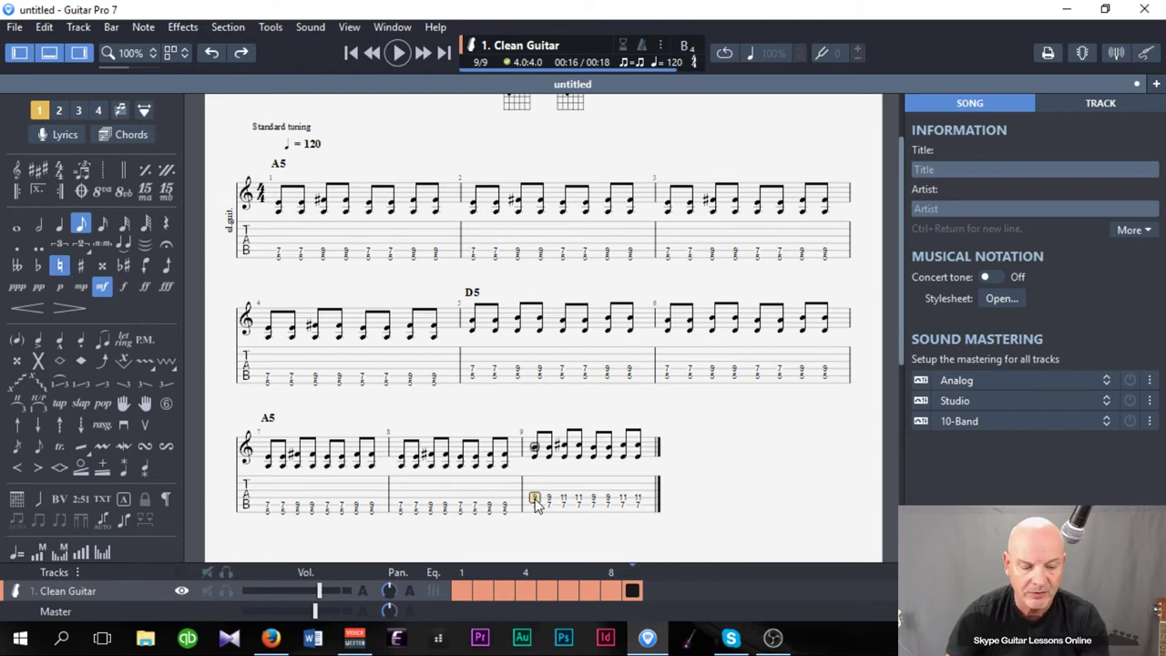
{"action": "key", "text": "a"}
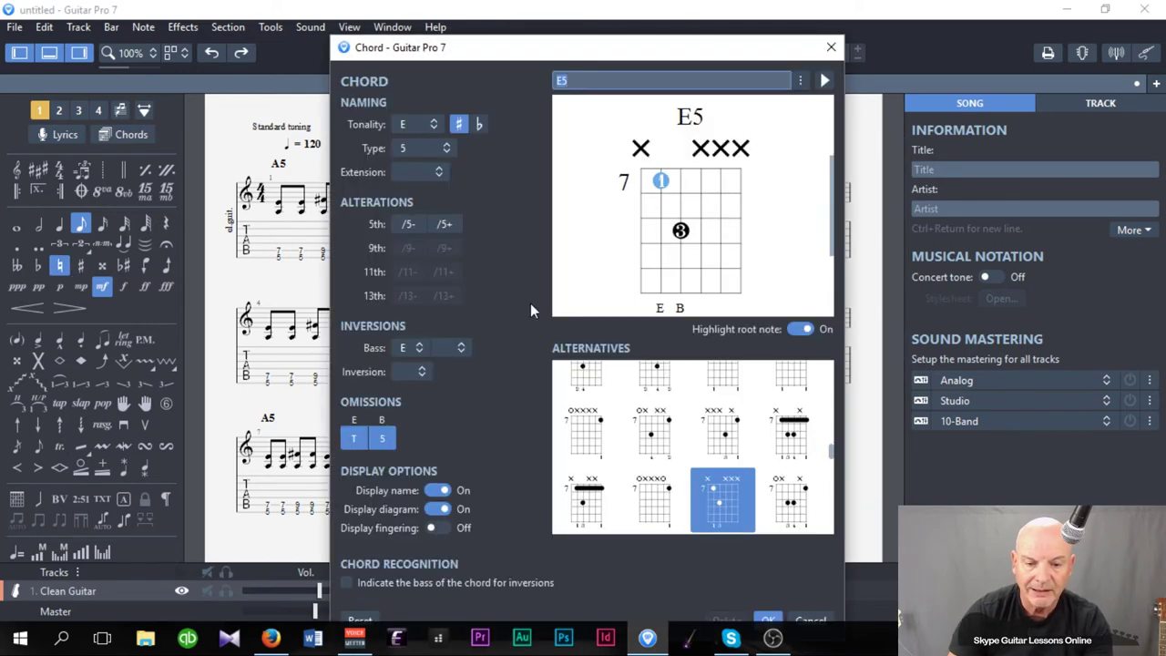
{"action": "left_click", "coordinate": [769, 621]}
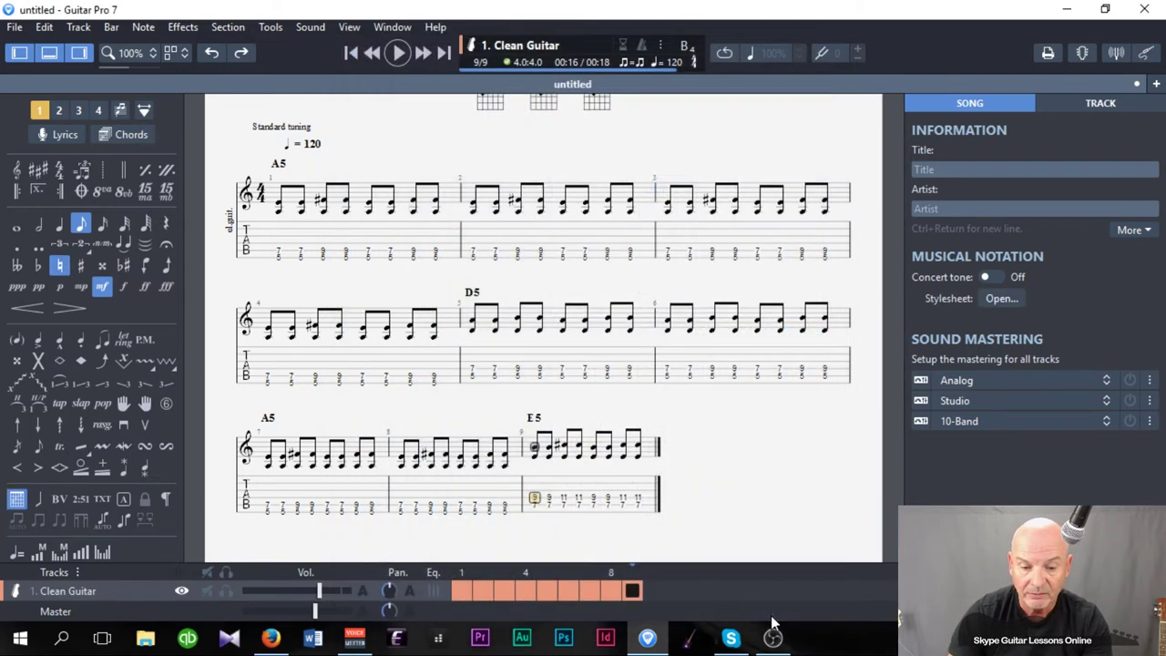
{"action": "left_click", "coordinate": [652, 513]}
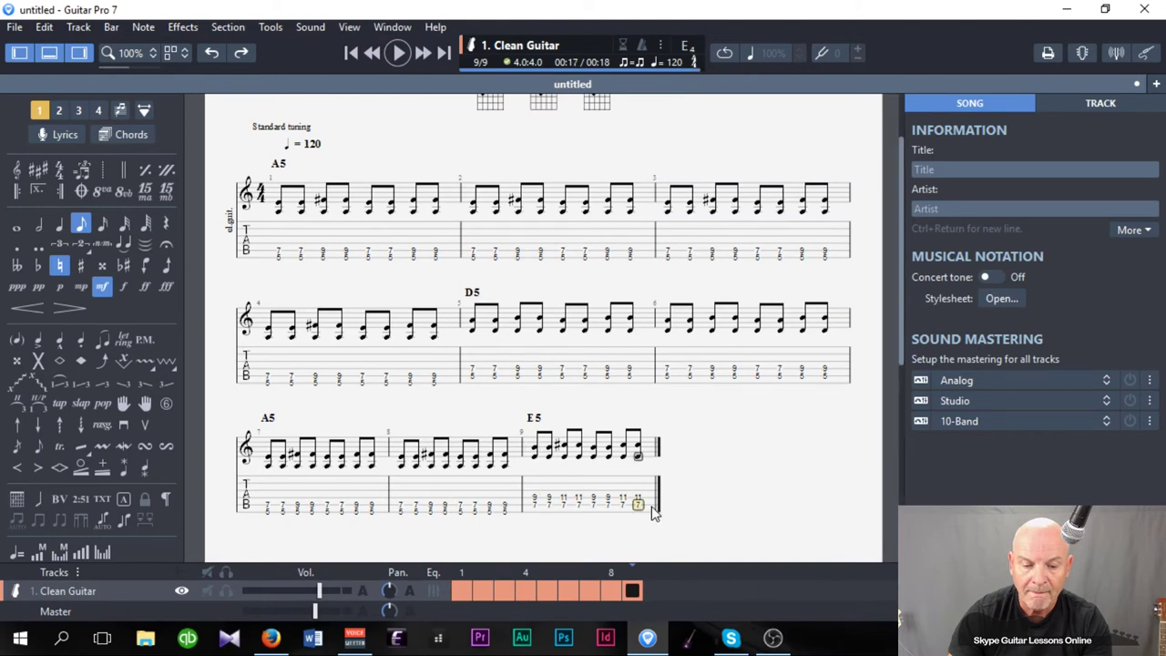
{"action": "key", "text": "Right"}
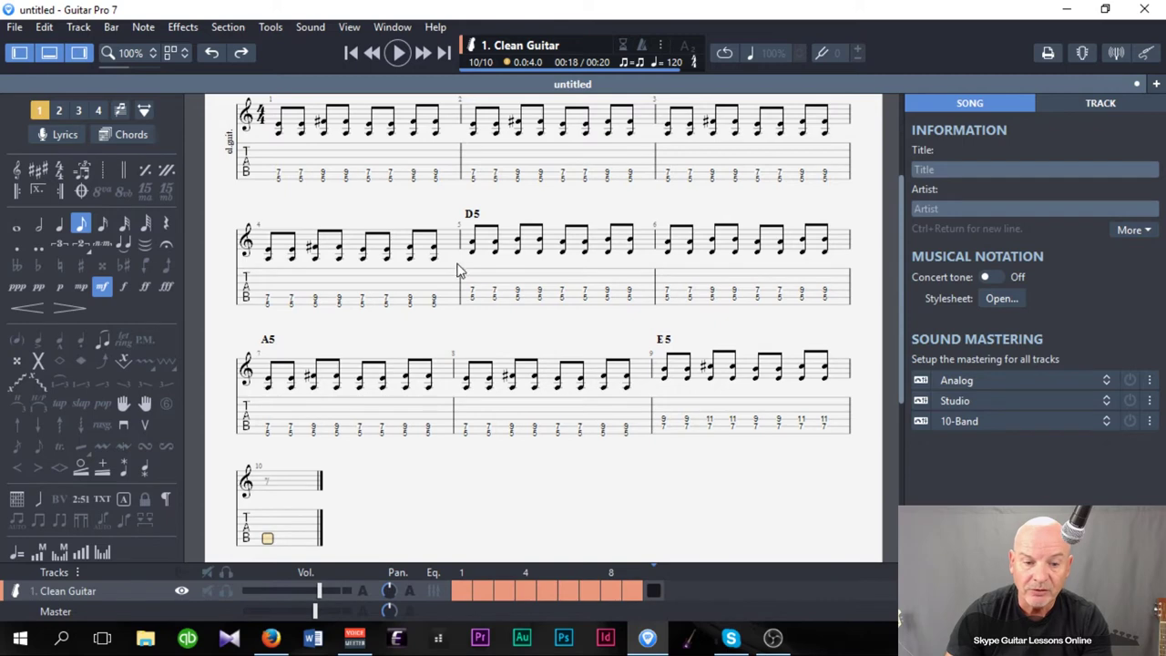
Copy all of bar 5 and use Special Paste at bar 10 with 2 pastes and Chords turned on
{"action": "left_click_drag", "start_coordinate": [472, 228], "coordinate": [639, 235]}
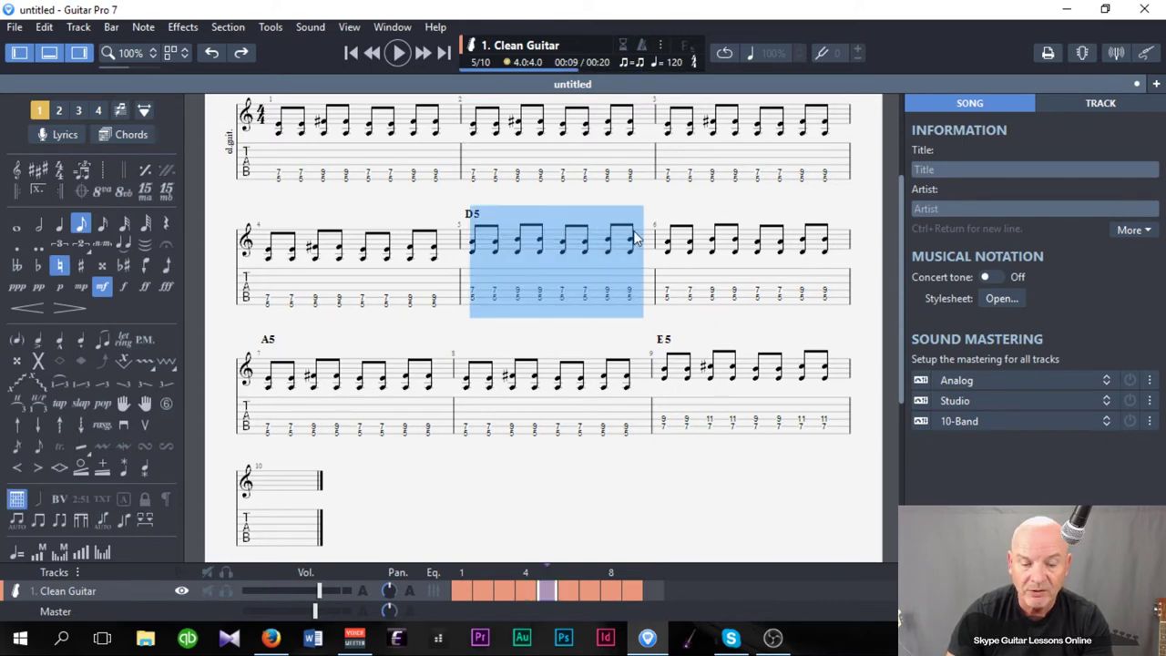
{"action": "right_click", "coordinate": [592, 237]}
{"action": "left_click", "coordinate": [628, 260]}
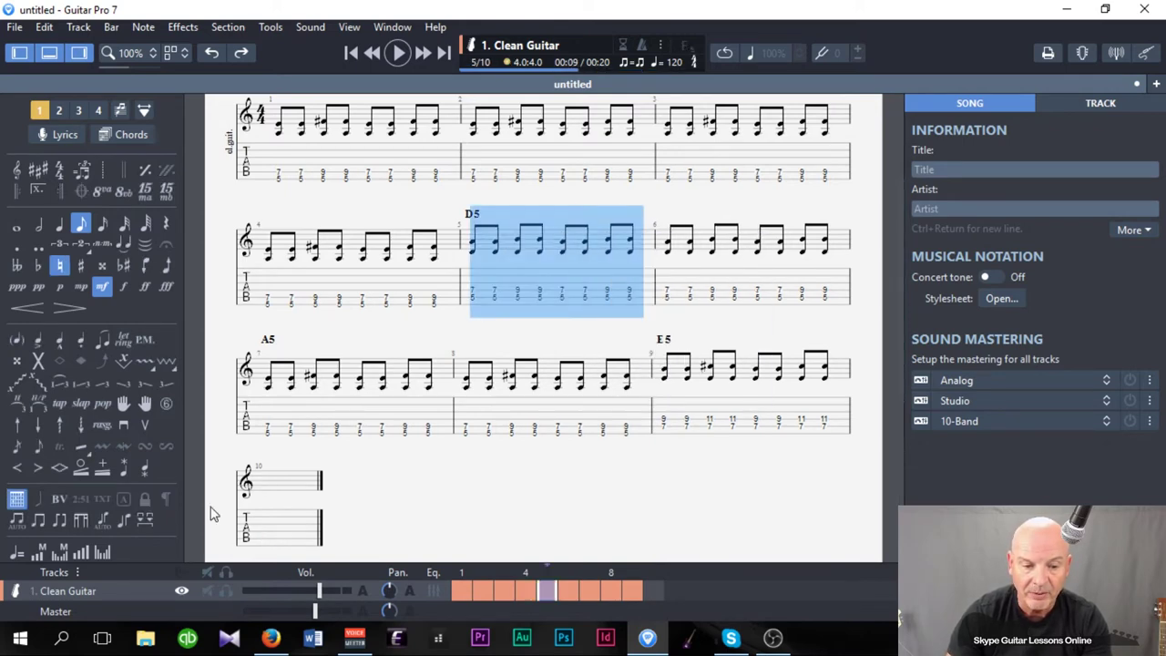
{"action": "left_click", "coordinate": [268, 487]}
{"action": "left_click", "coordinate": [269, 525]}
{"action": "right_click", "coordinate": [271, 527]}
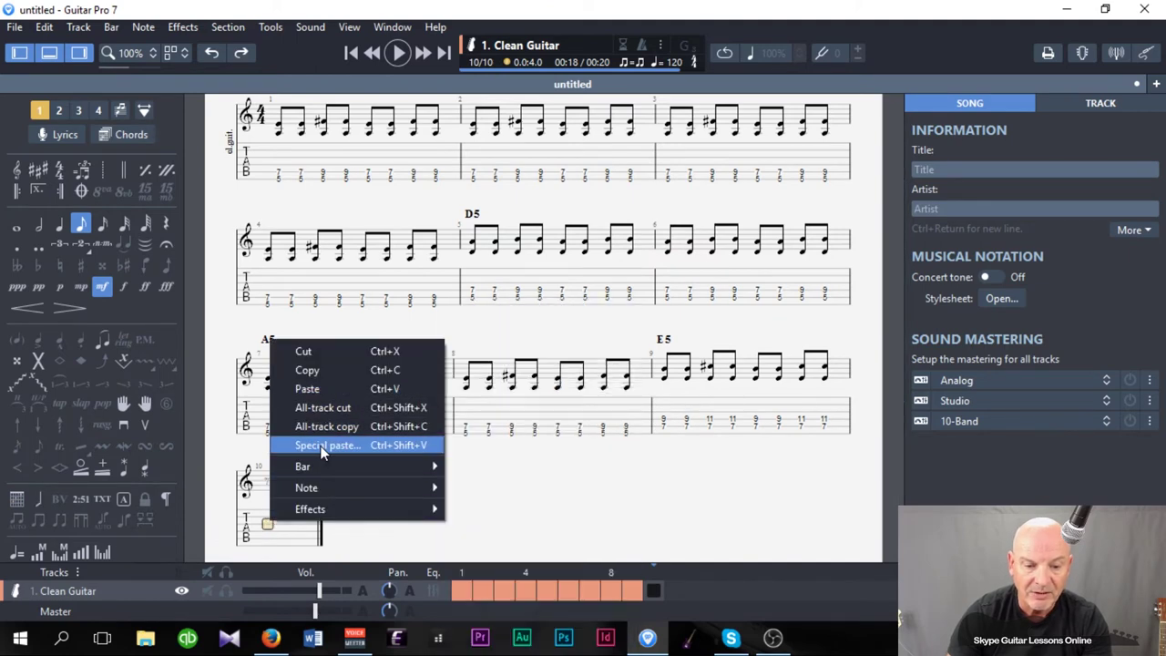
{"action": "left_click", "coordinate": [321, 444]}
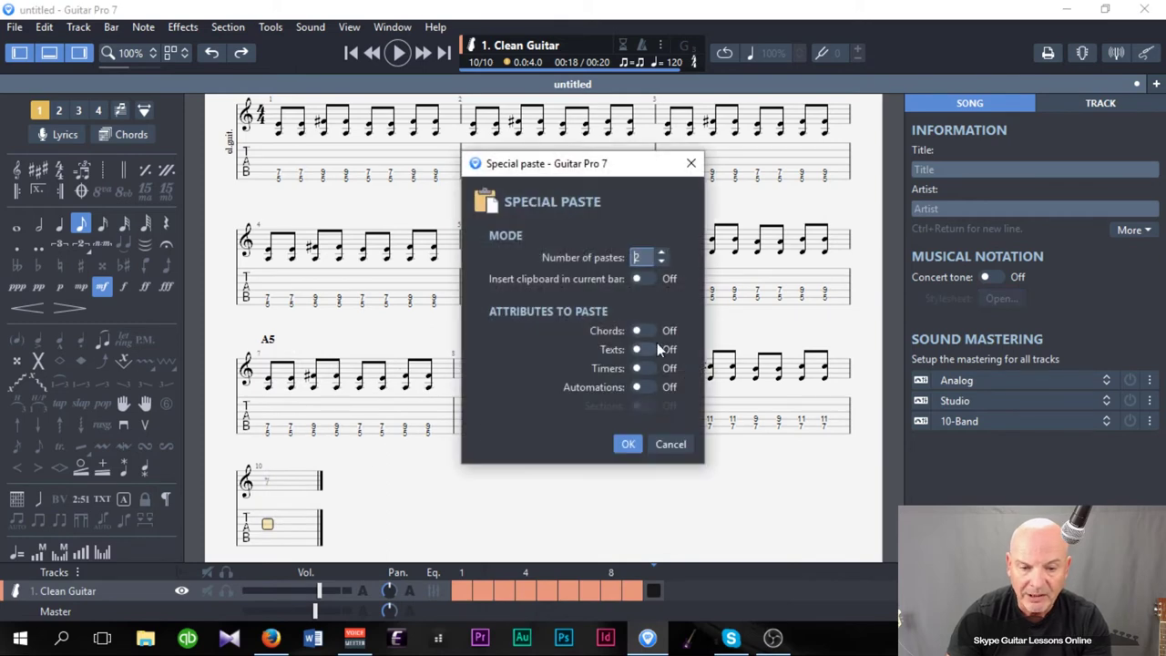
{"action": "left_click", "coordinate": [654, 331]}
{"action": "left_click", "coordinate": [630, 444]}
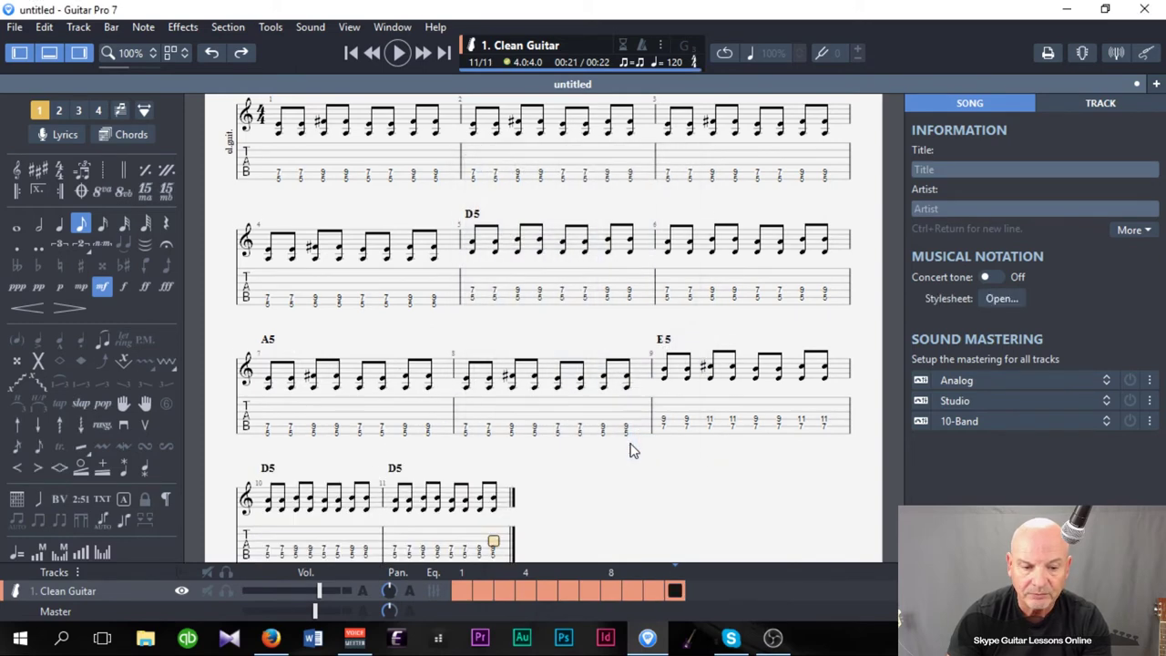
Try to hide the D5 chord name above bar 11 through the first chord's display options
{"action": "scroll", "coordinate": [624, 449], "scroll_direction": "down", "scroll_amount": 3}
{"action": "left_click", "coordinate": [396, 444]}
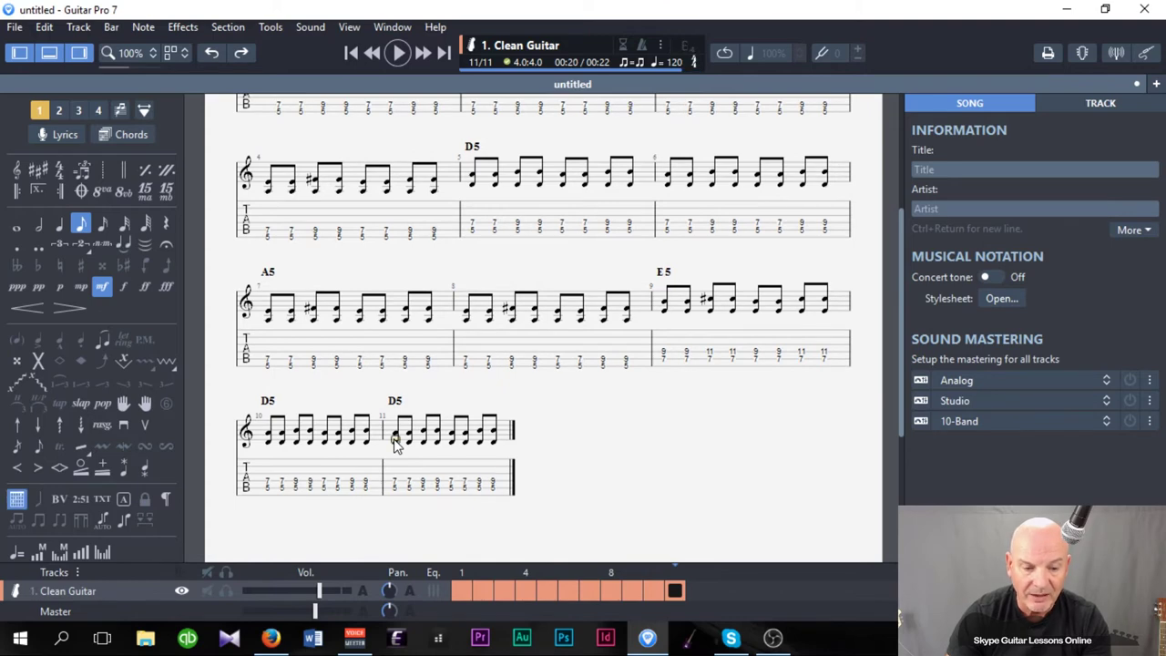
{"action": "key", "text": "a"}
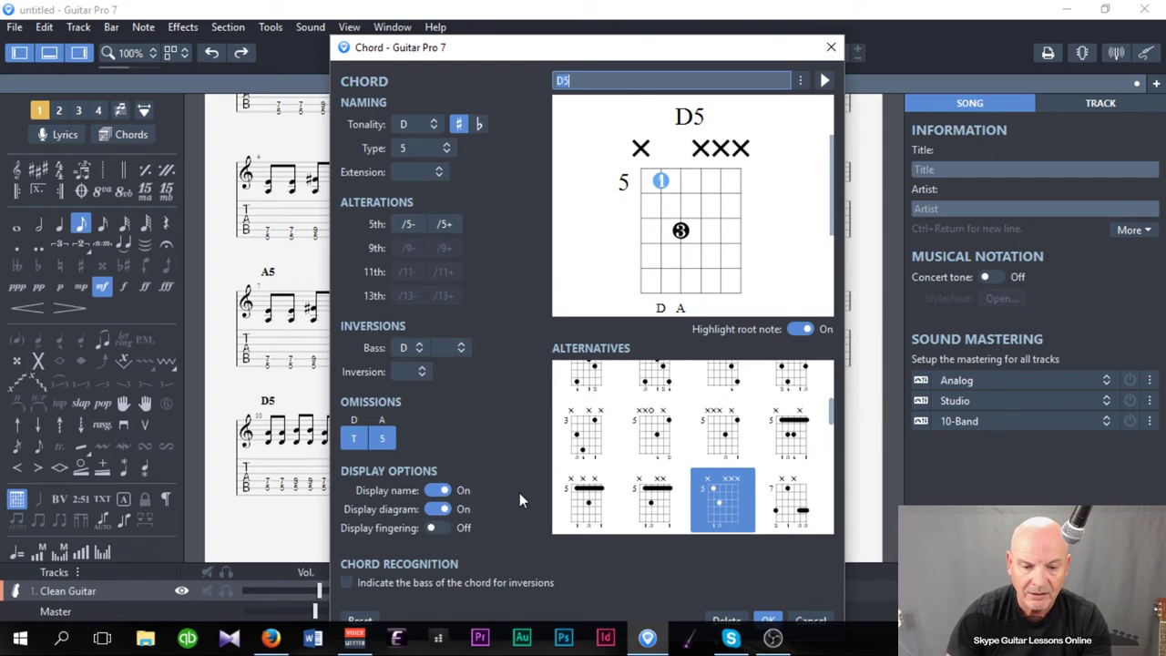
{"action": "left_click", "coordinate": [768, 621]}
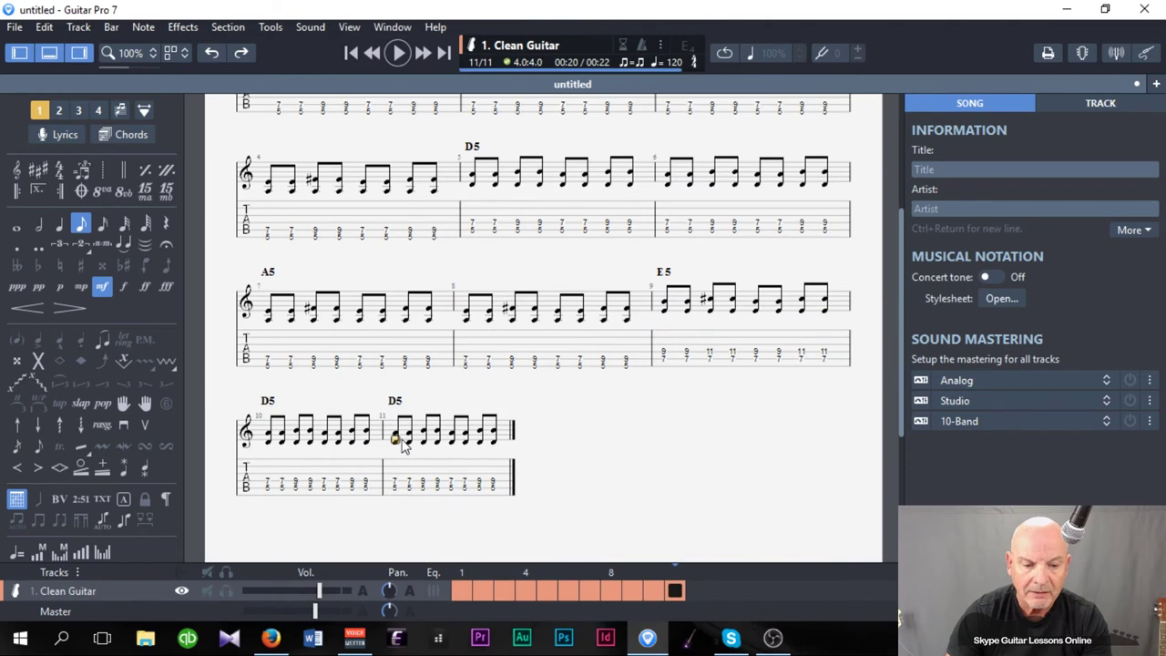
{"action": "key", "text": "a"}
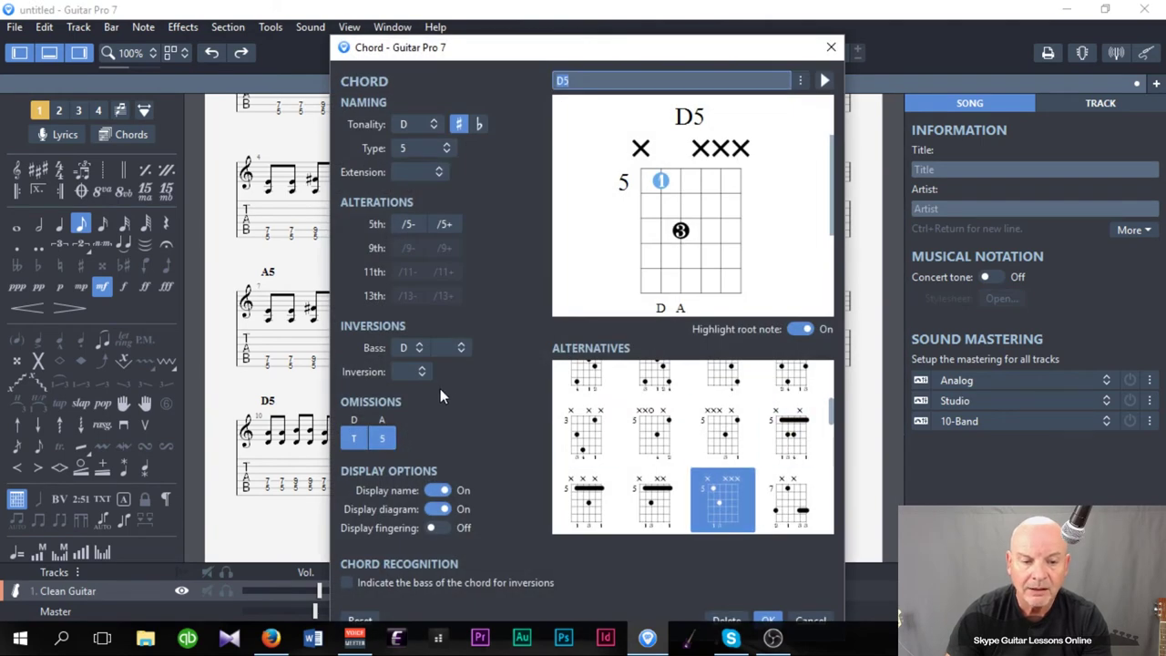
{"action": "left_click", "coordinate": [430, 492]}
{"action": "left_click", "coordinate": [769, 620]}
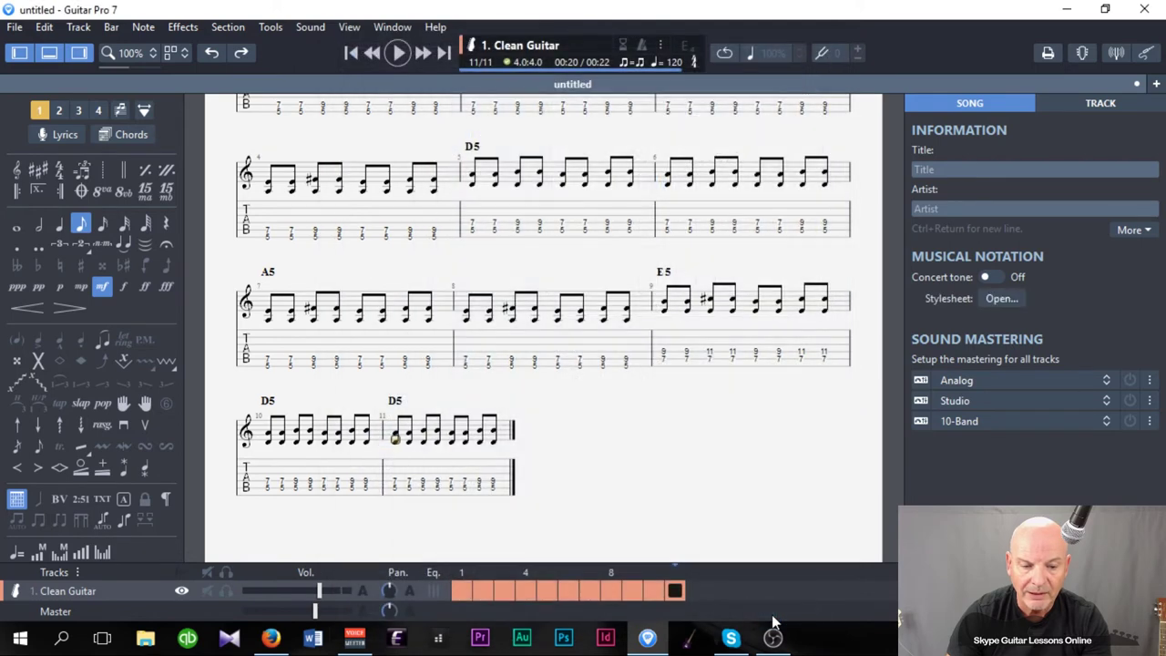
Undo the Special Paste so that bar 10 is empty again and bar 11 is removed
{"action": "left_click", "coordinate": [395, 402]}
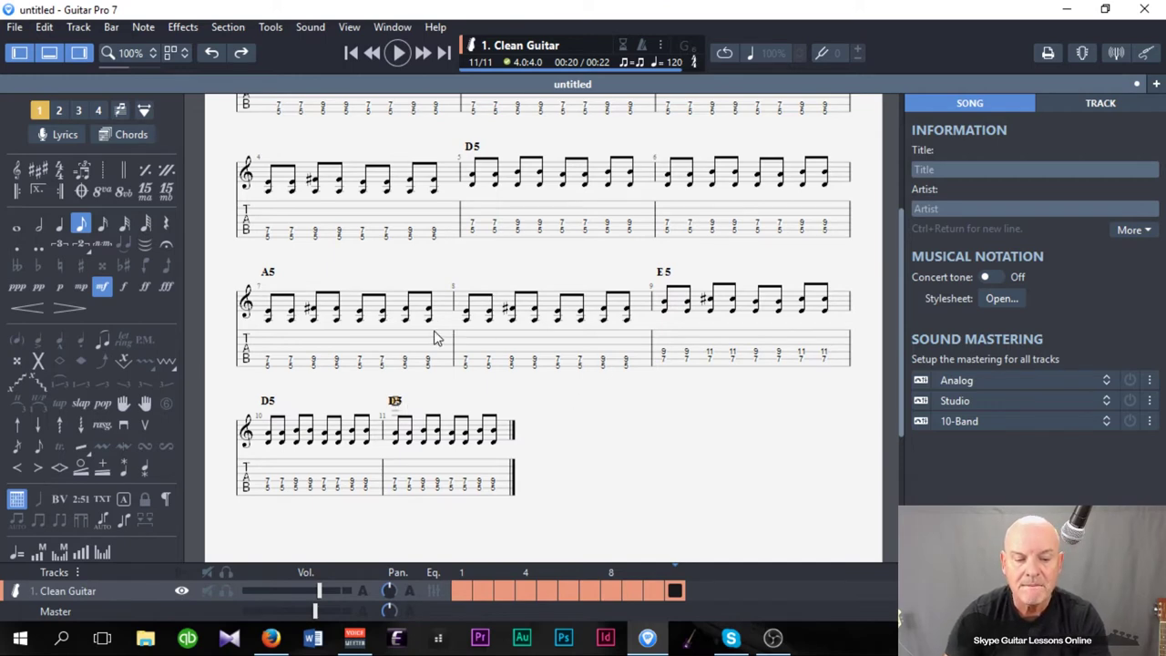
{"action": "left_click", "coordinate": [714, 317]}
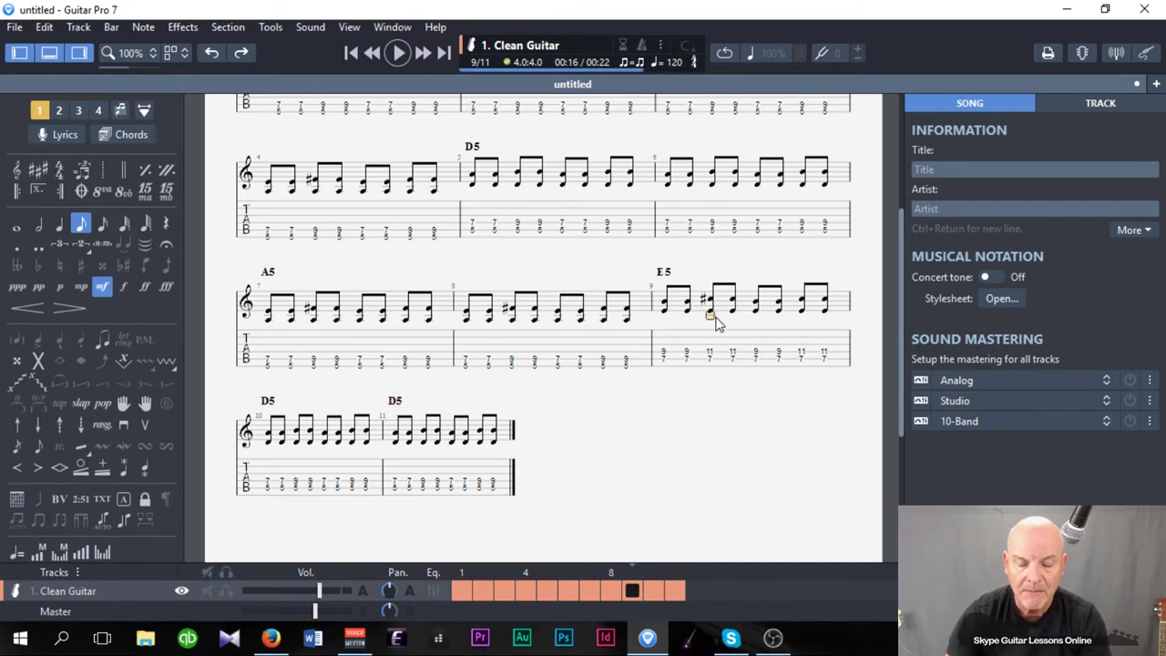
{"action": "left_click", "coordinate": [212, 53]}
{"action": "left_click", "coordinate": [211, 53]}
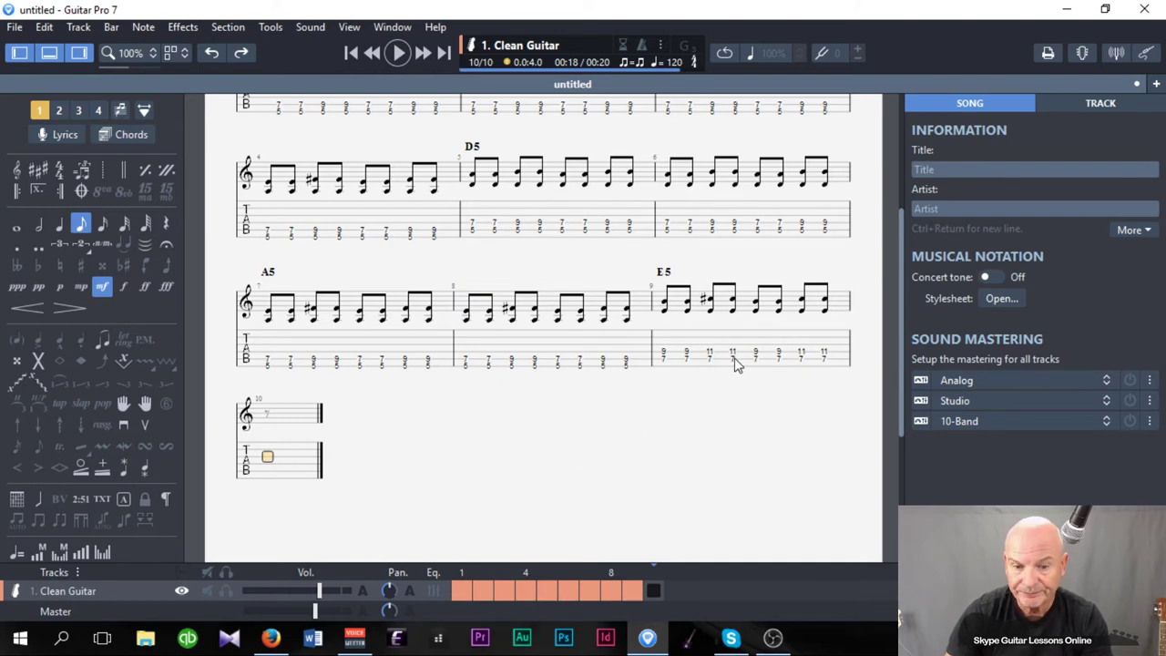
Copy all of bar 5 and paste it into the empty bar 10
{"action": "left_click_drag", "start_coordinate": [474, 162], "coordinate": [652, 175]}
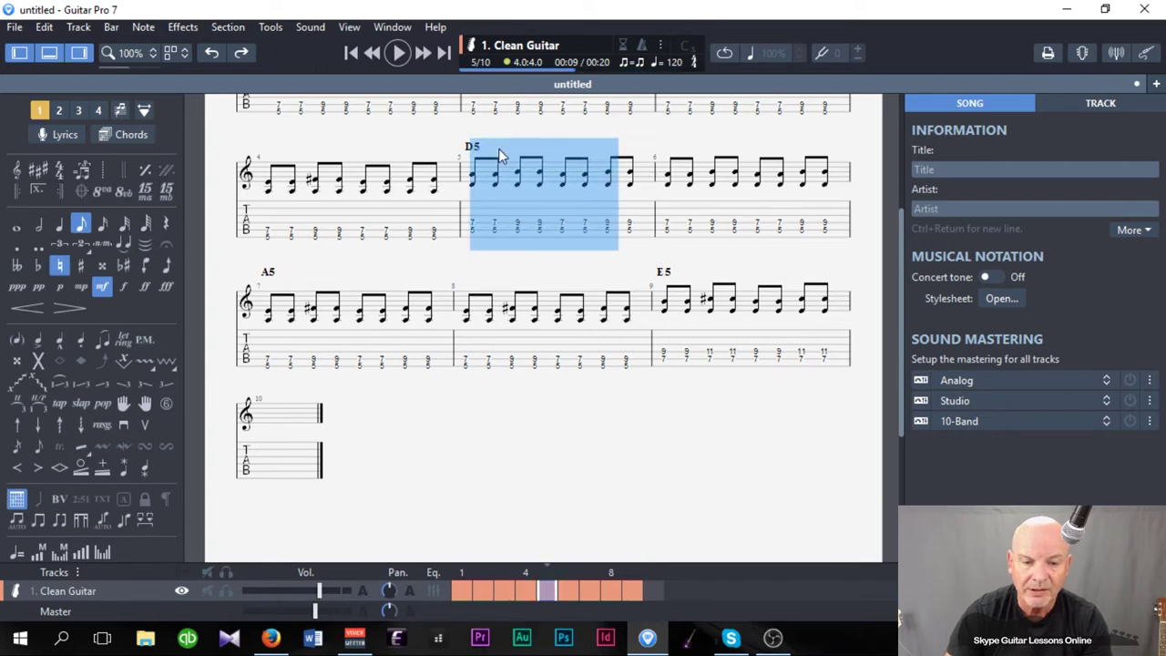
{"action": "left_click", "coordinate": [475, 167]}
{"action": "left_click_drag", "start_coordinate": [475, 168], "coordinate": [630, 173]}
{"action": "right_click", "coordinate": [600, 168]}
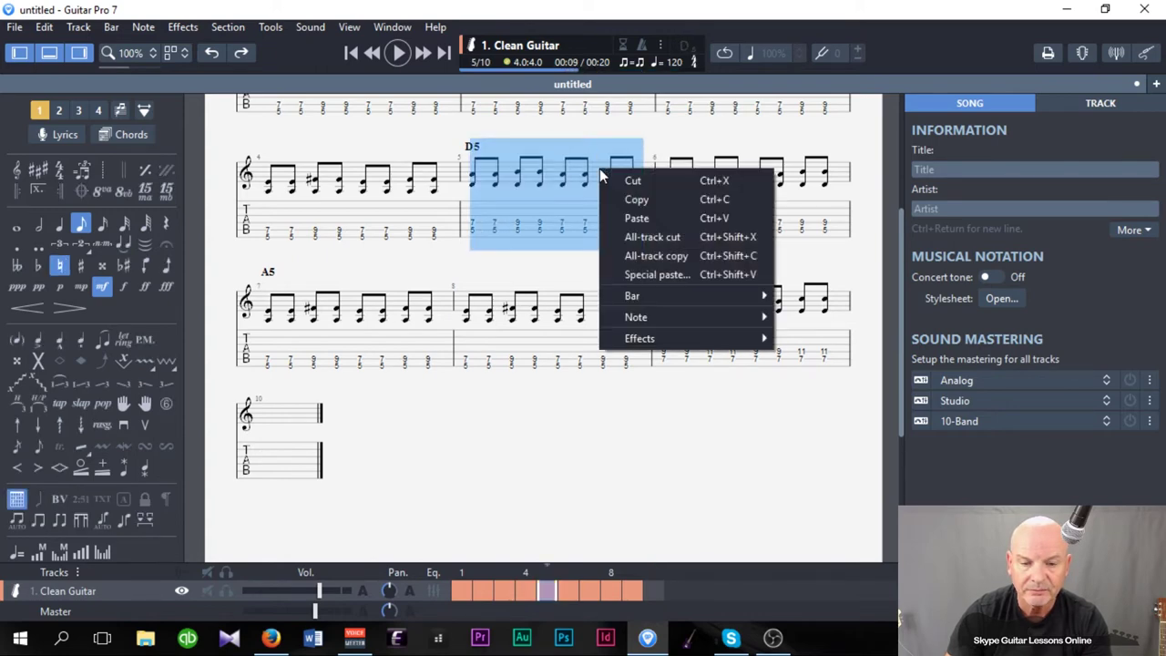
{"action": "left_click", "coordinate": [629, 200]}
{"action": "left_click", "coordinate": [266, 460]}
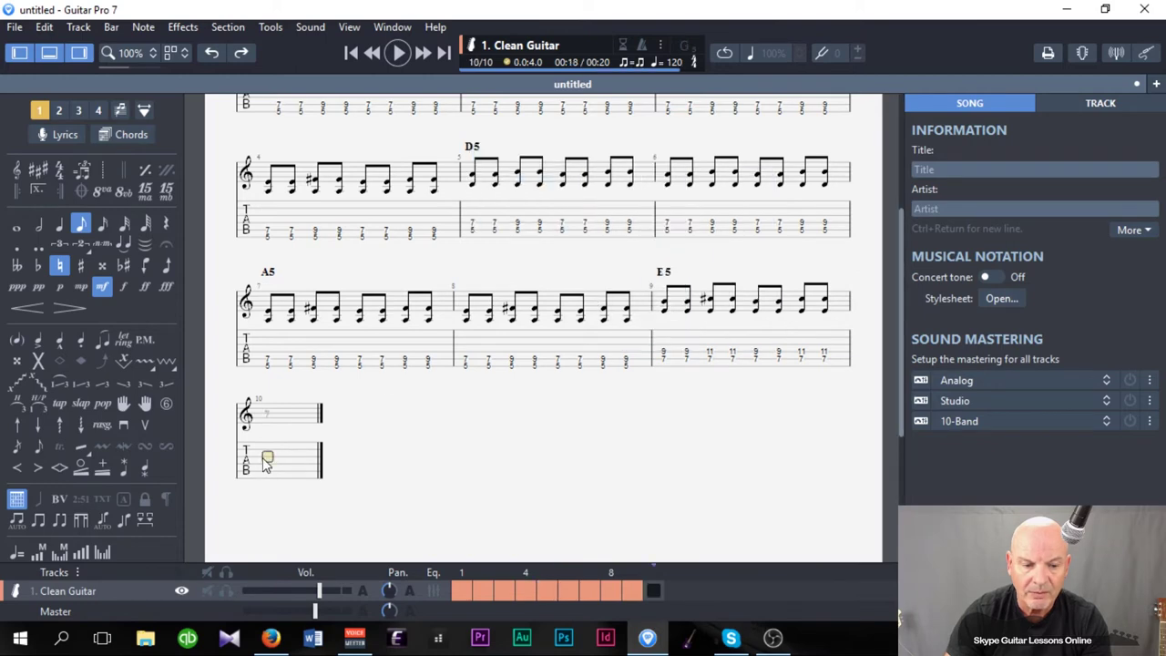
{"action": "right_click", "coordinate": [264, 463]}
{"action": "left_click", "coordinate": [297, 507]}
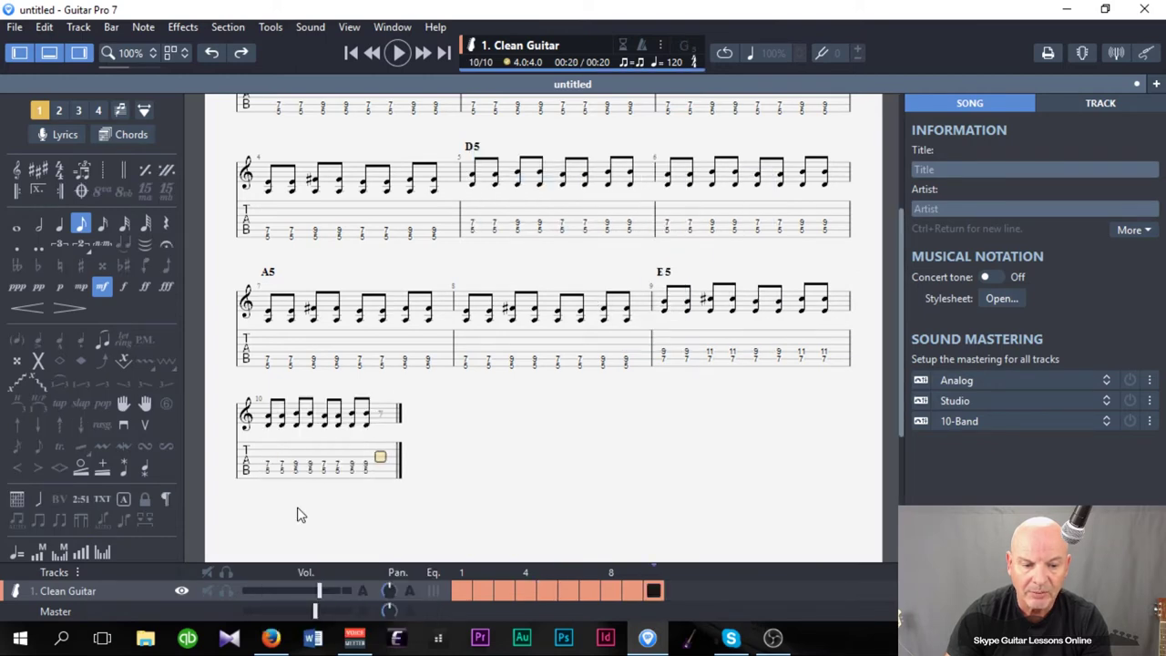
Add a D5 chord name to the first chord of bar 10 and extend the score with an empty bar 11
{"action": "left_click", "coordinate": [268, 470]}
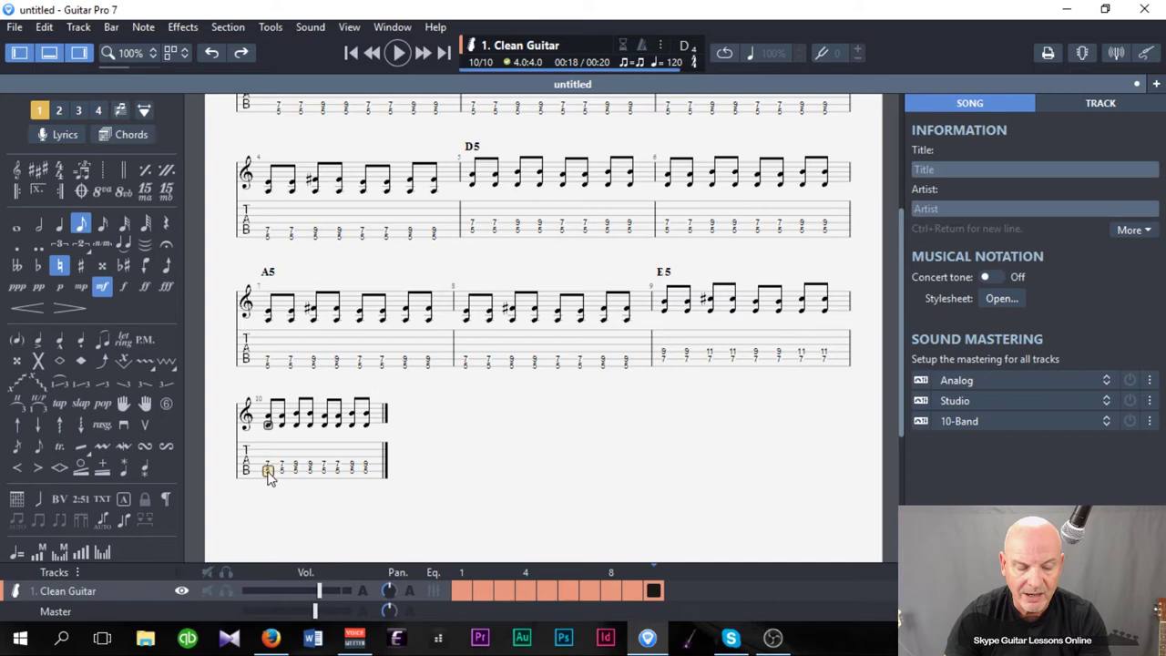
{"action": "key", "text": "a"}
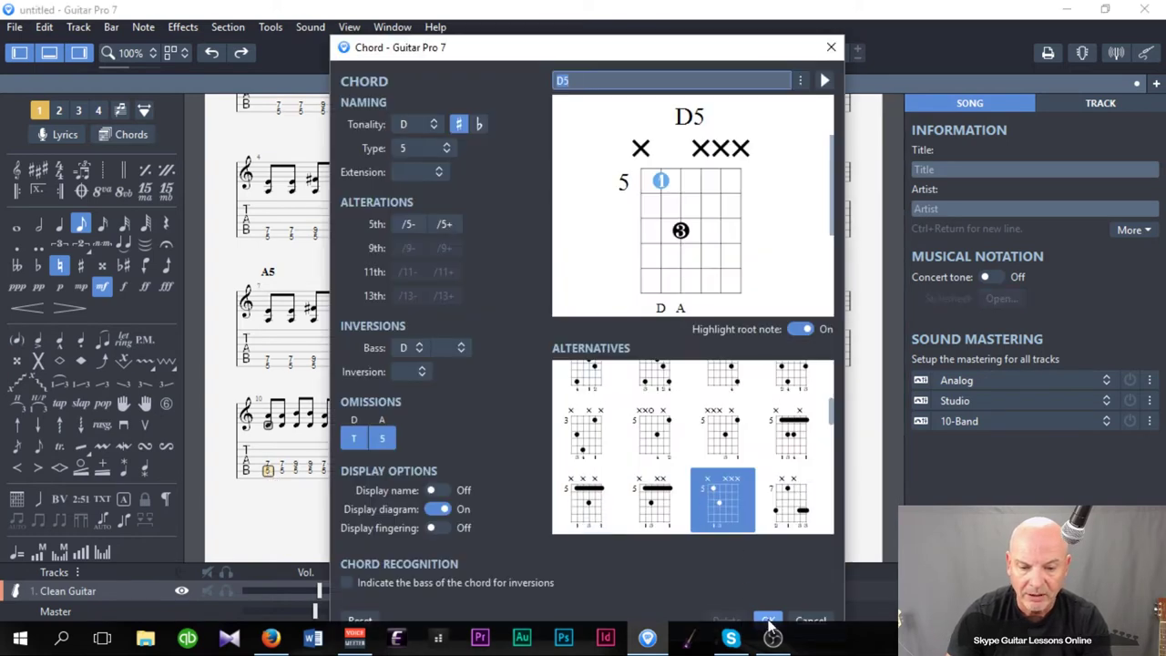
{"action": "left_click", "coordinate": [770, 620]}
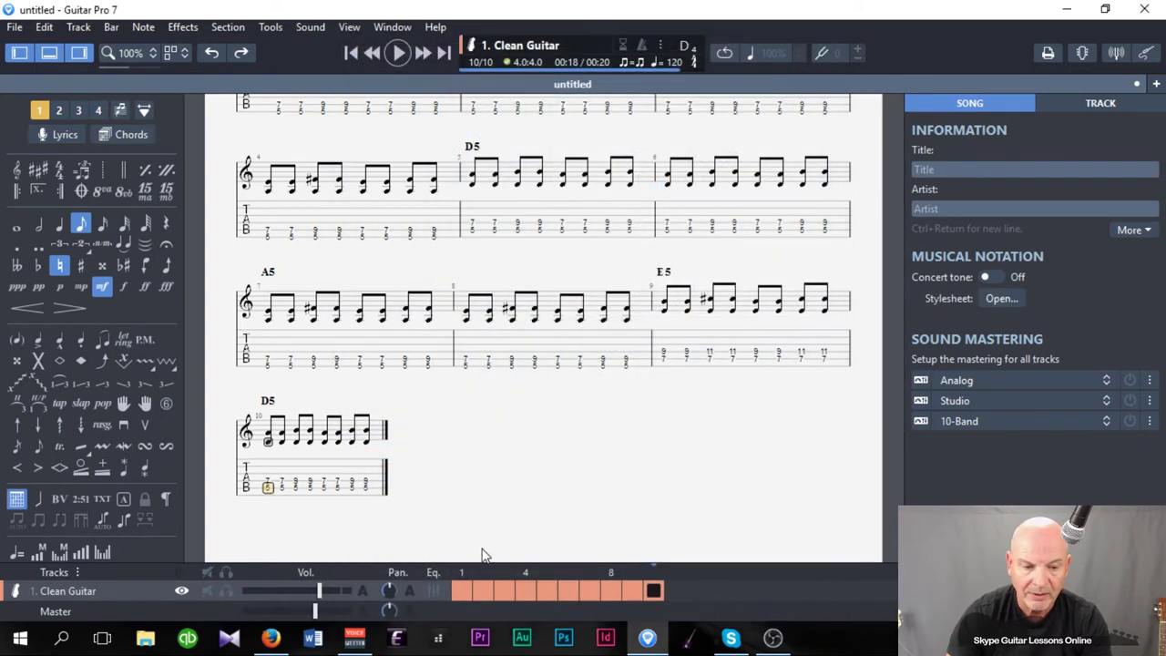
{"action": "left_click", "coordinate": [368, 486]}
{"action": "key", "text": "Right"}
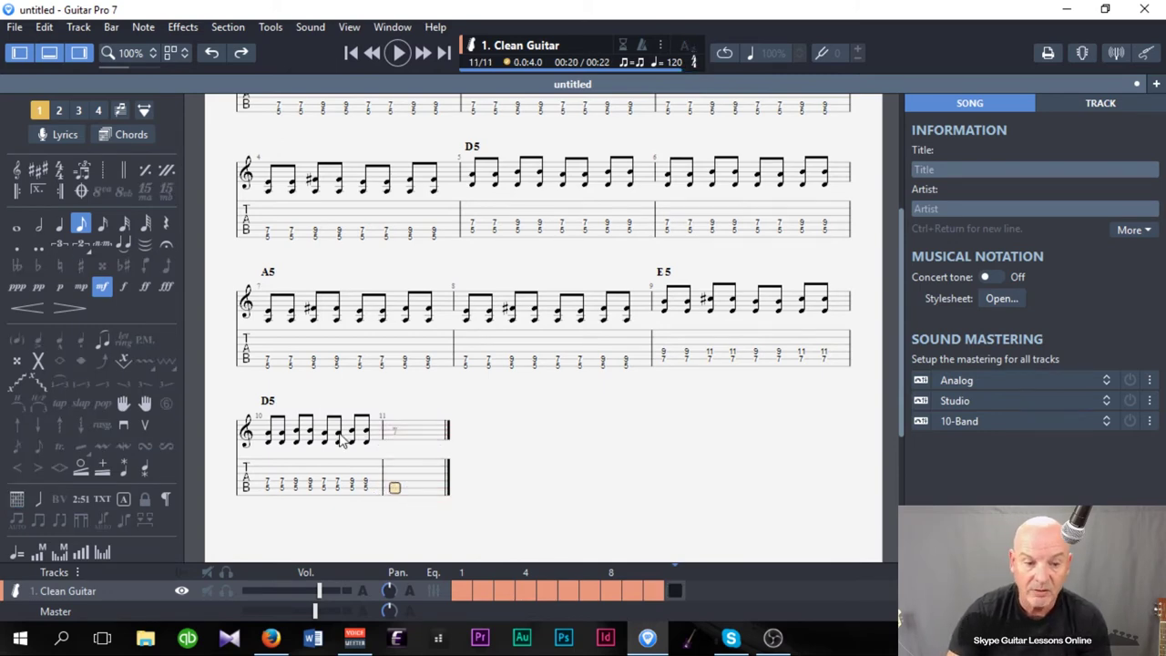
Copy all of bar 7 and paste it into the empty bar 11
{"action": "left_click", "coordinate": [267, 304]}
{"action": "left_click_drag", "start_coordinate": [268, 304], "coordinate": [438, 306]}
{"action": "right_click", "coordinate": [403, 306]}
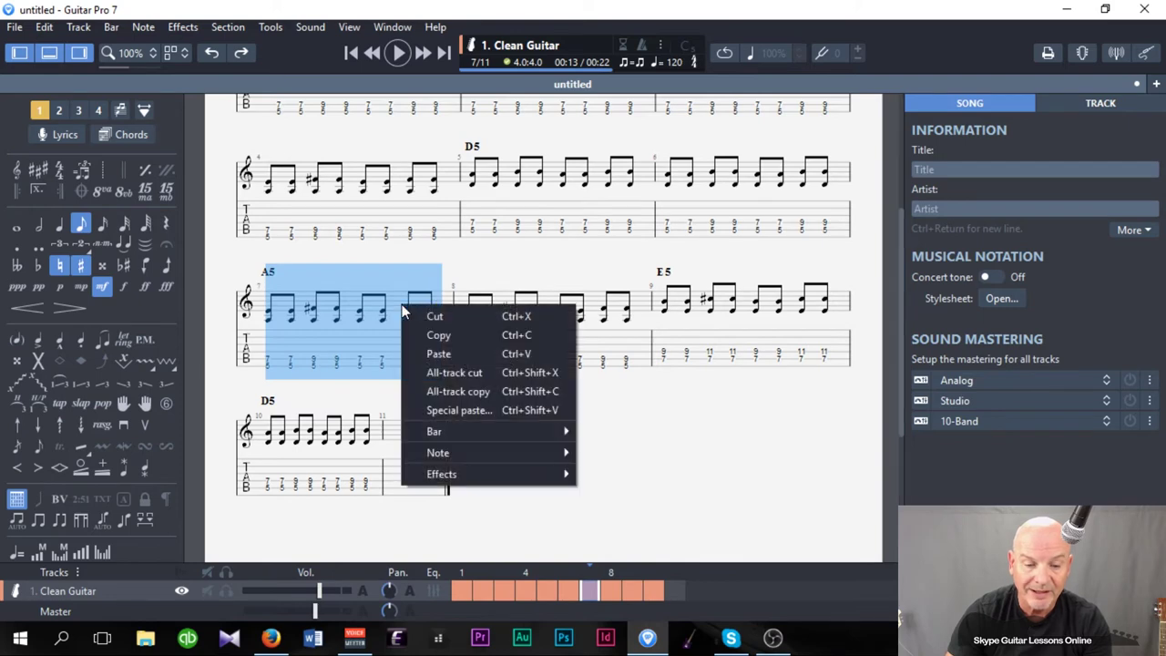
{"action": "left_click", "coordinate": [427, 331]}
{"action": "left_click", "coordinate": [394, 485]}
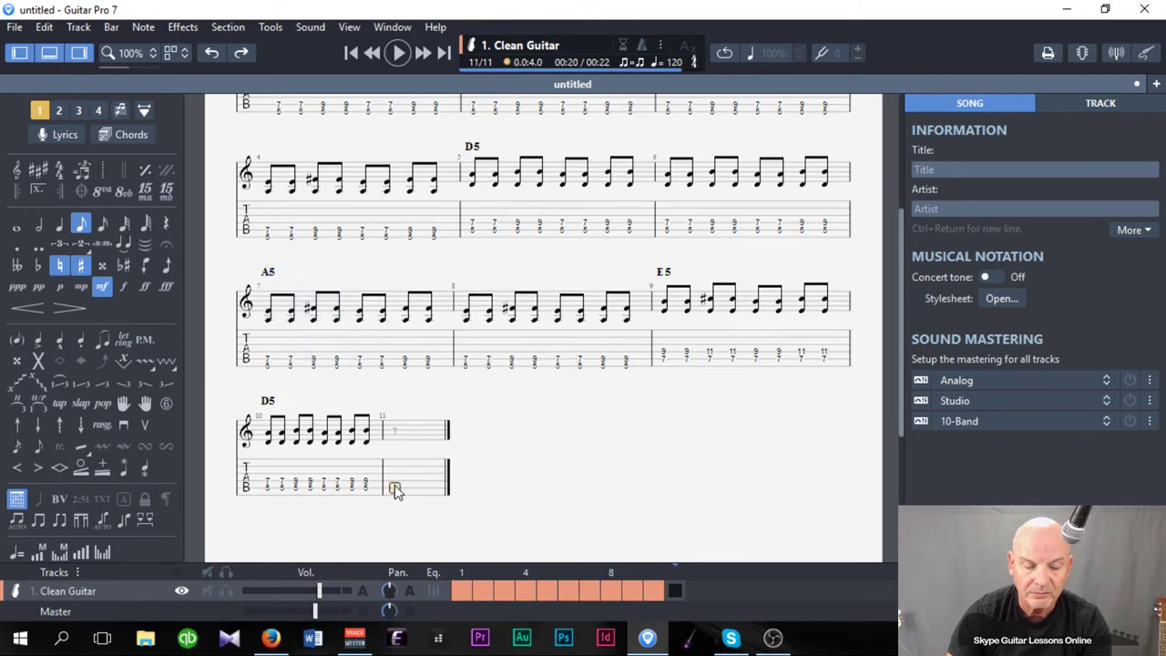
{"action": "right_click", "coordinate": [394, 485]}
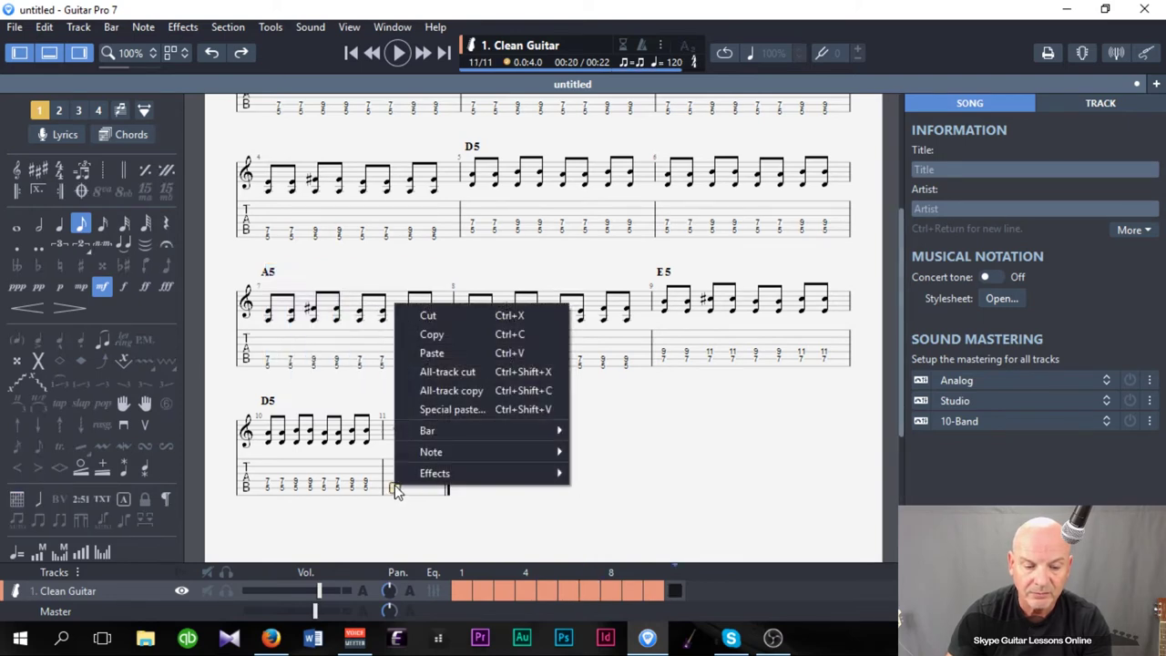
{"action": "left_click", "coordinate": [440, 348]}
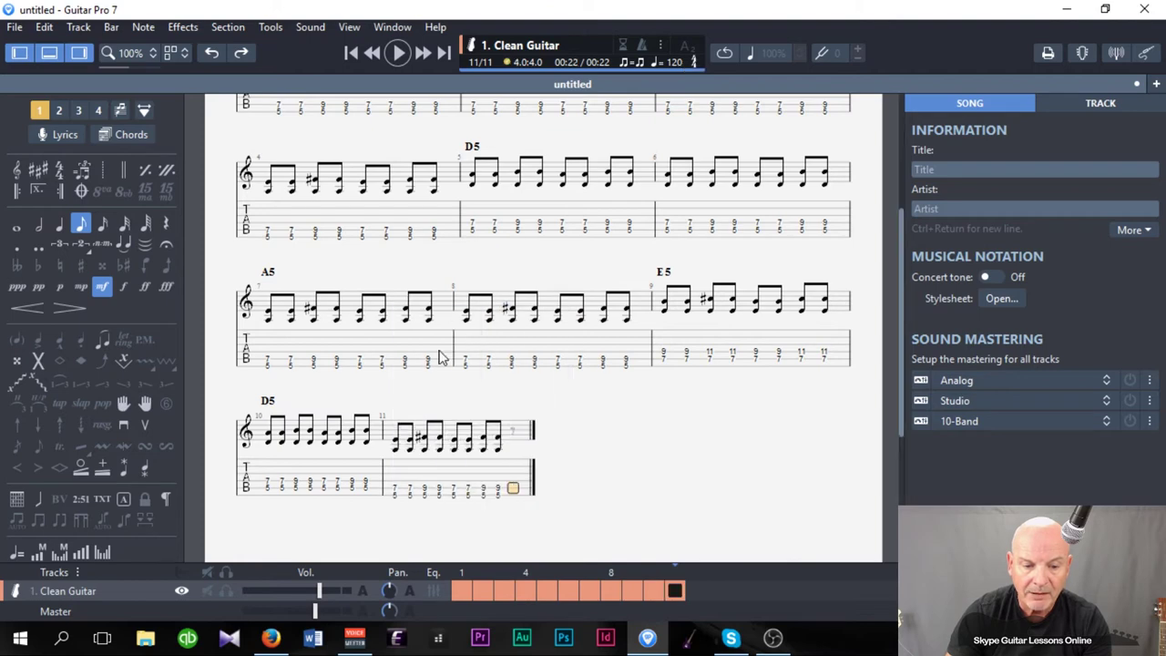
Add an A5 chord name to the first chord of bar 11 and extend the score with an empty bar 12
{"action": "left_click", "coordinate": [395, 493]}
{"action": "key", "text": "a"}
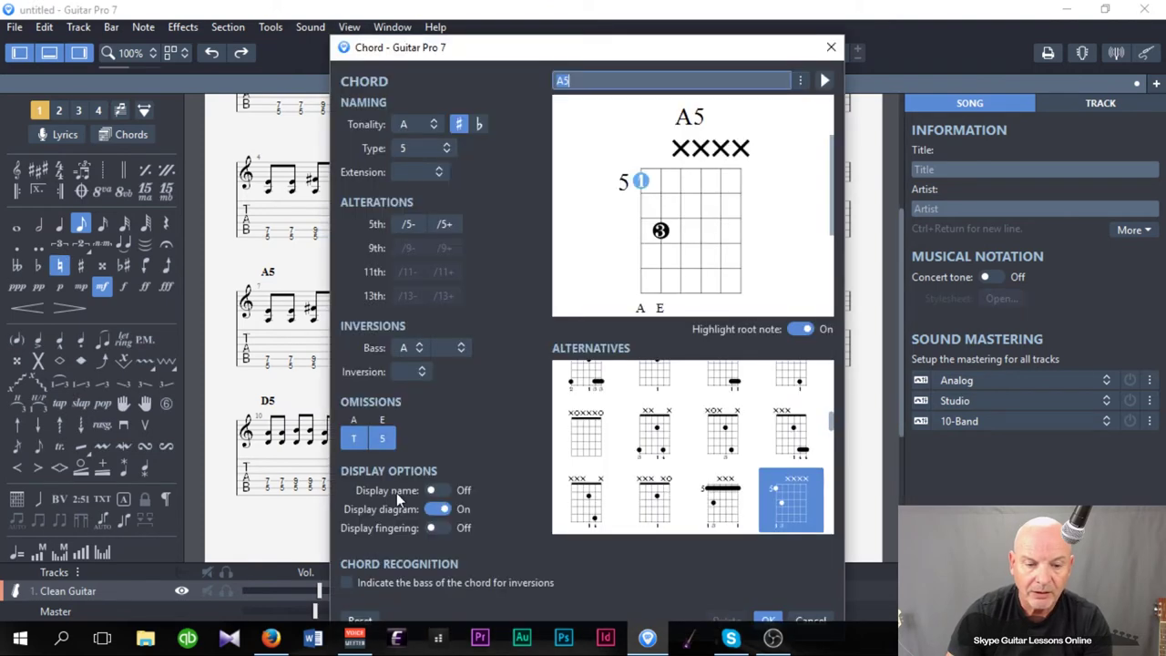
{"action": "left_click", "coordinate": [768, 620]}
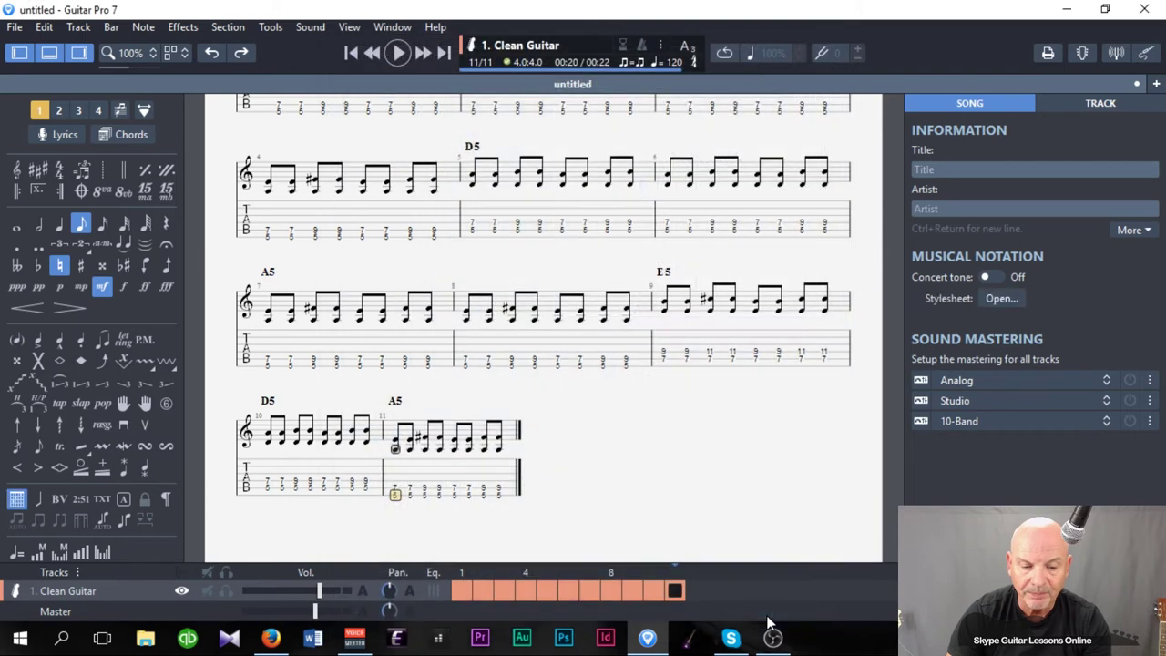
{"action": "left_click", "coordinate": [510, 493]}
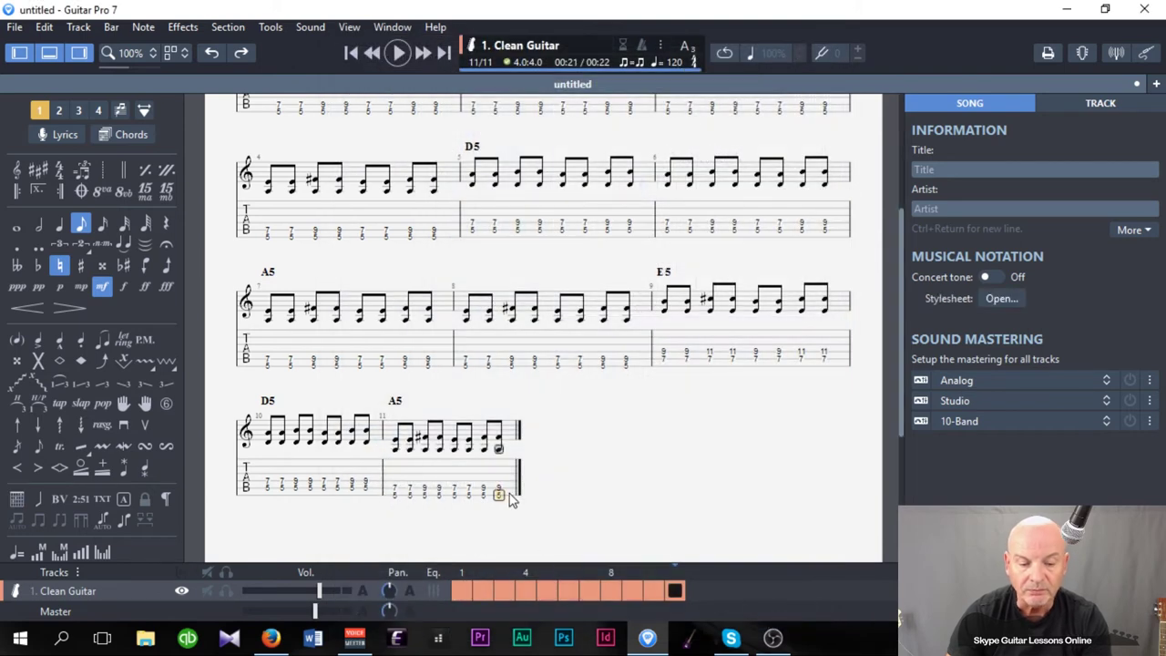
{"action": "key", "text": "Right"}
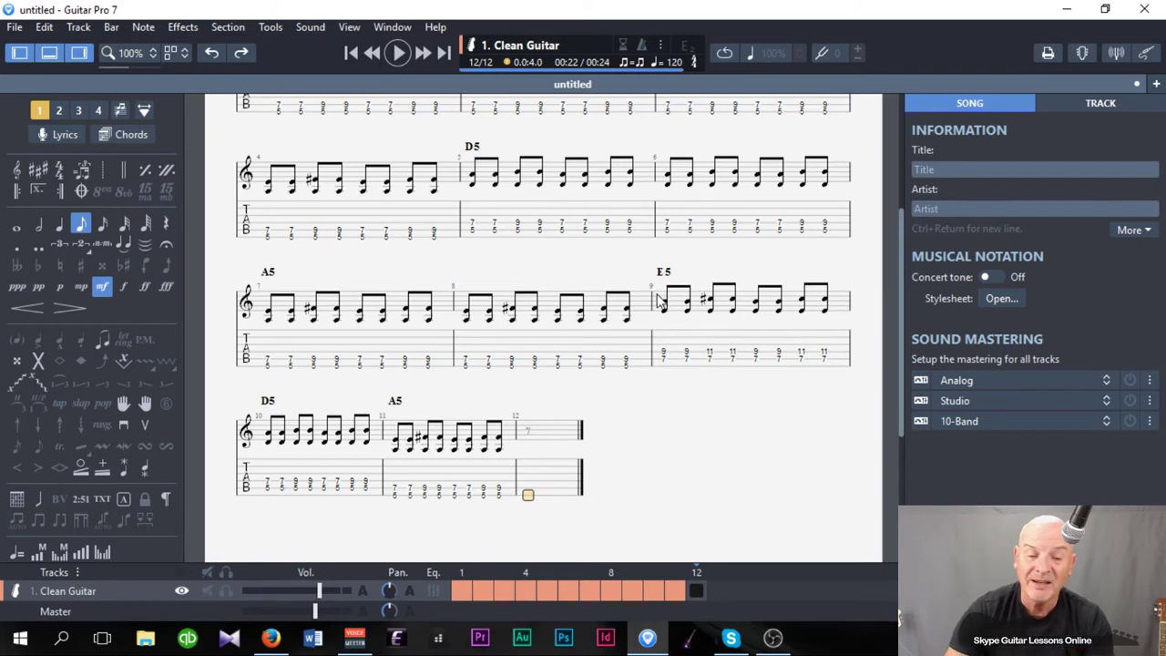
Copy all of bar 9 and paste it into the empty bar 12
{"action": "left_click_drag", "start_coordinate": [660, 303], "coordinate": [831, 310]}
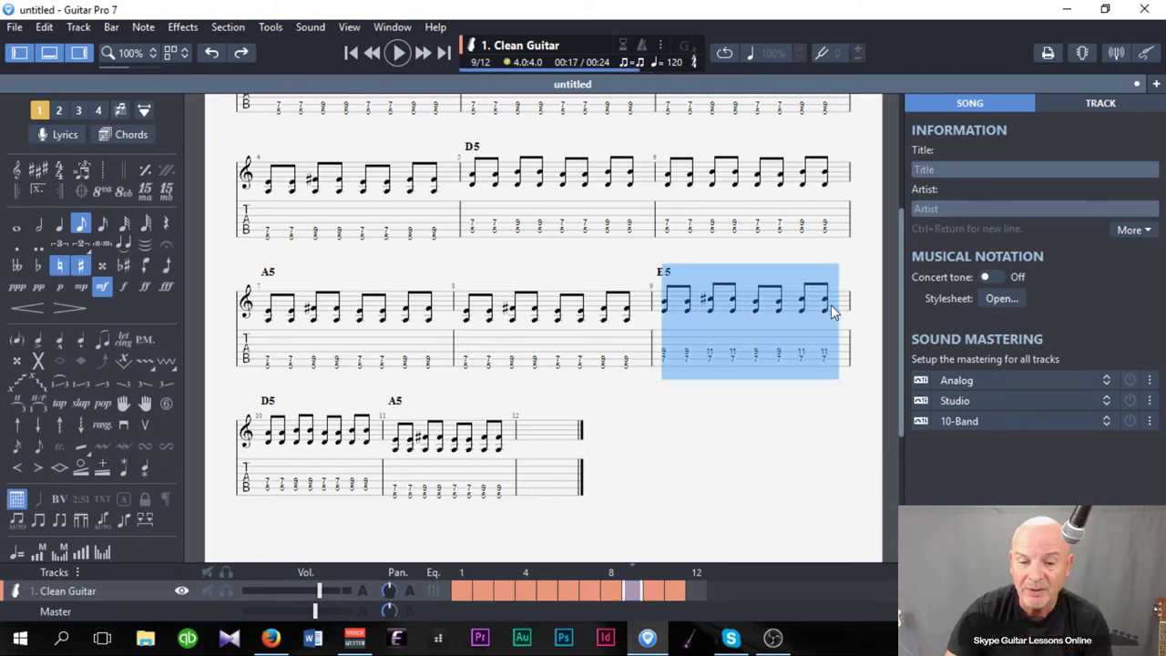
{"action": "right_click", "coordinate": [790, 301]}
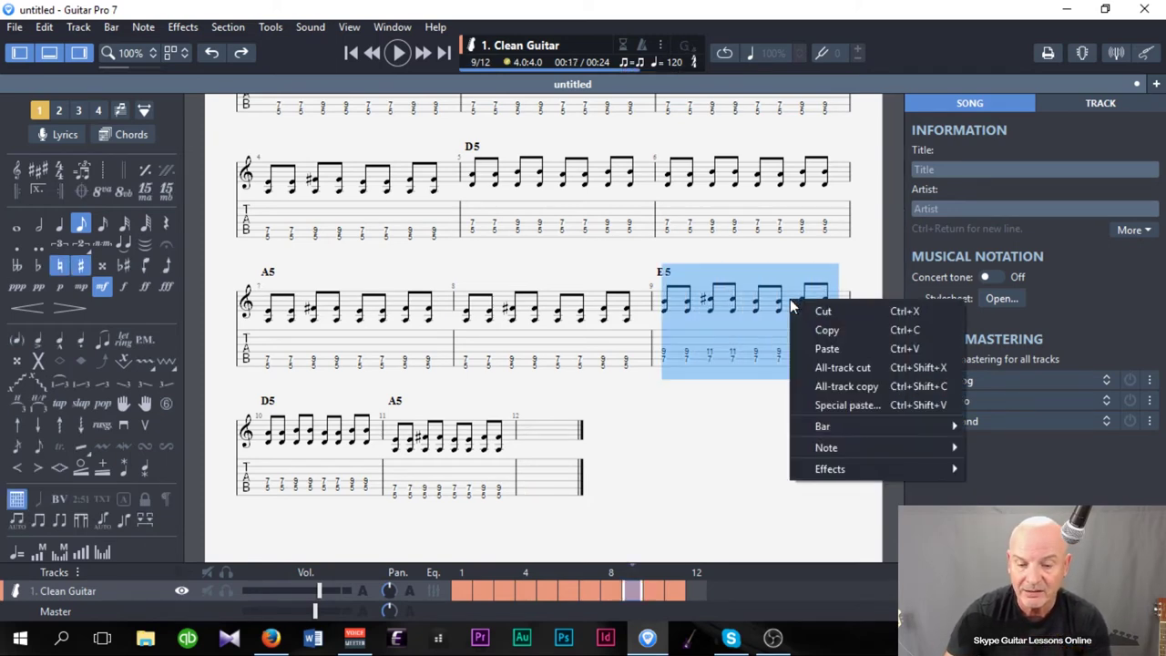
{"action": "left_click", "coordinate": [826, 330]}
{"action": "left_click", "coordinate": [532, 475]}
{"action": "right_click", "coordinate": [534, 483]}
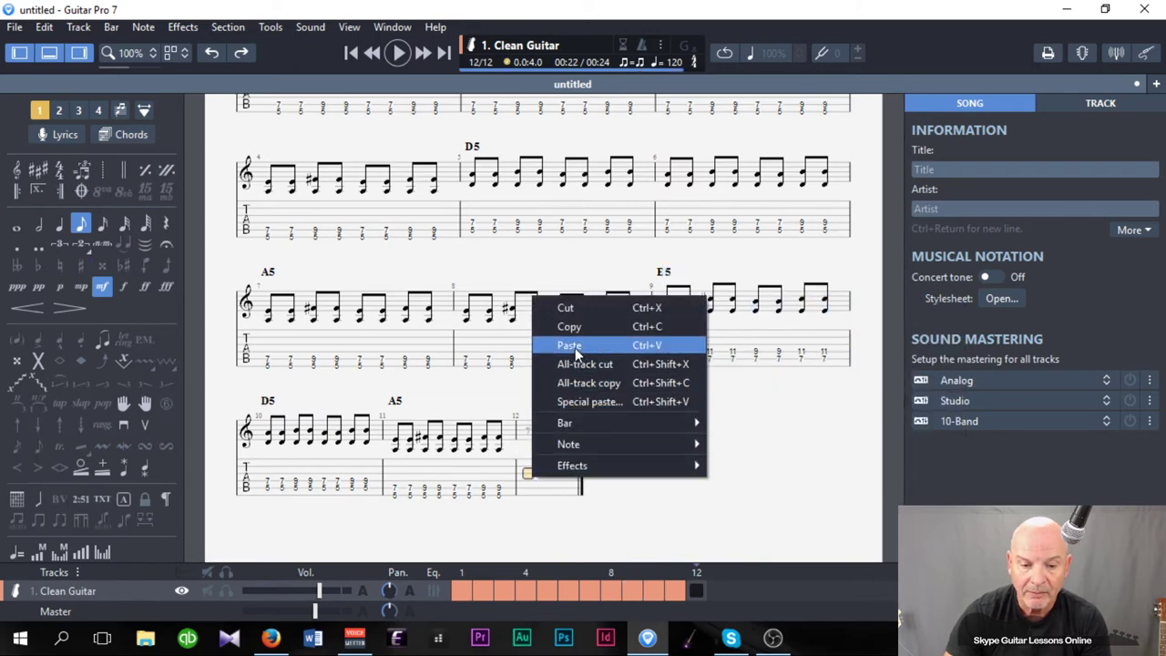
{"action": "left_click", "coordinate": [571, 346]}
Add an E5 chord name to the first chord of bar 12
{"action": "left_click", "coordinate": [529, 487]}
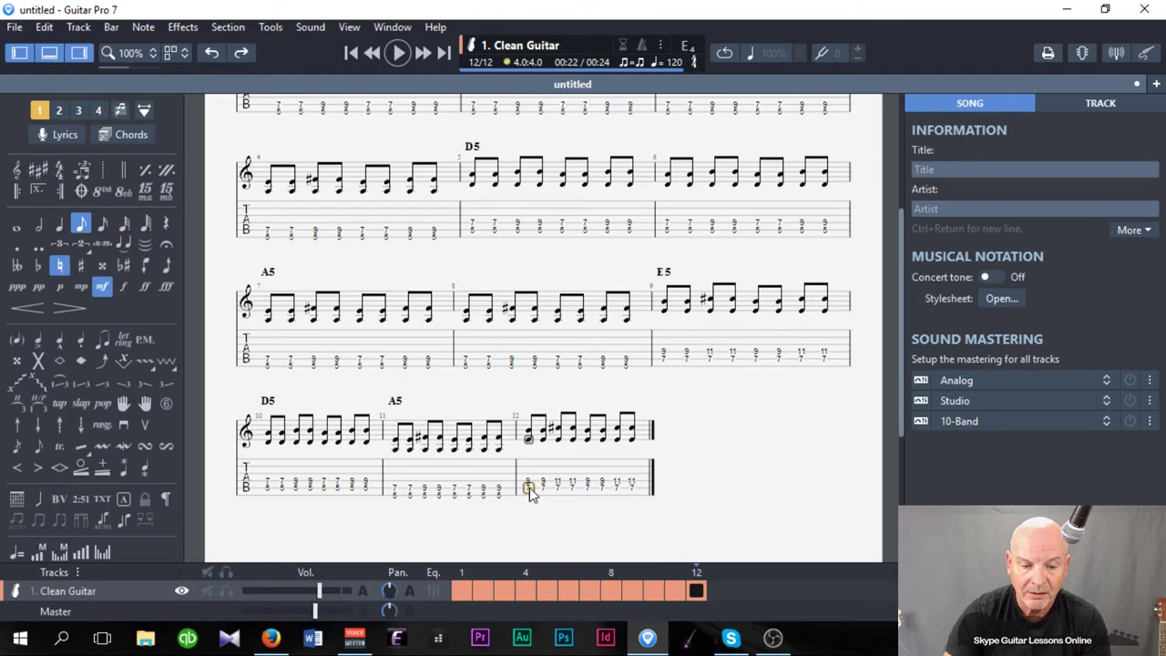
{"action": "key", "text": "a"}
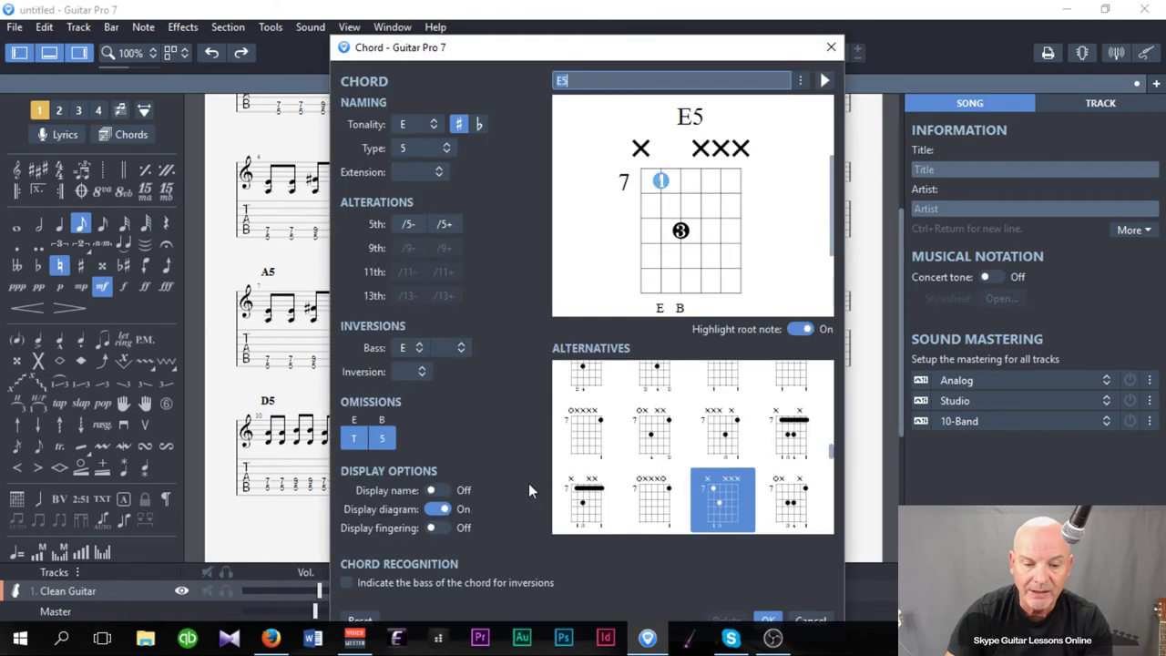
{"action": "left_click", "coordinate": [769, 622]}
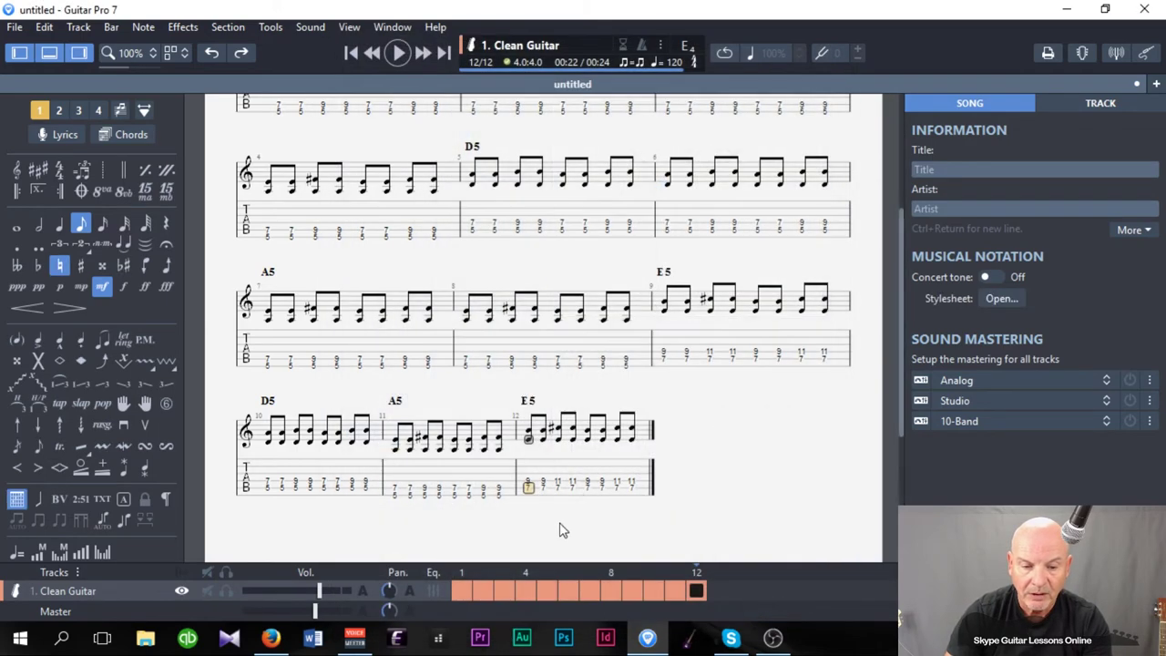
Change the four fret-11 notes in bar 12 to fret 9 so every eighth note is a straight E5 chord
{"action": "left_click", "coordinate": [559, 484]}
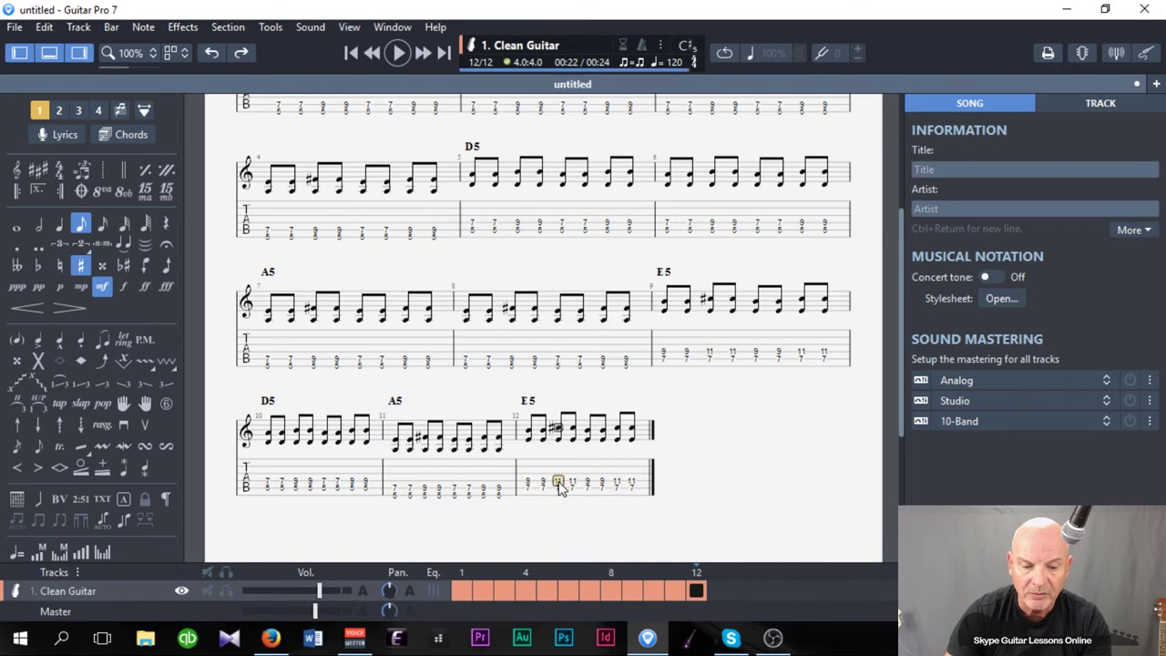
{"action": "key", "text": "Right"}
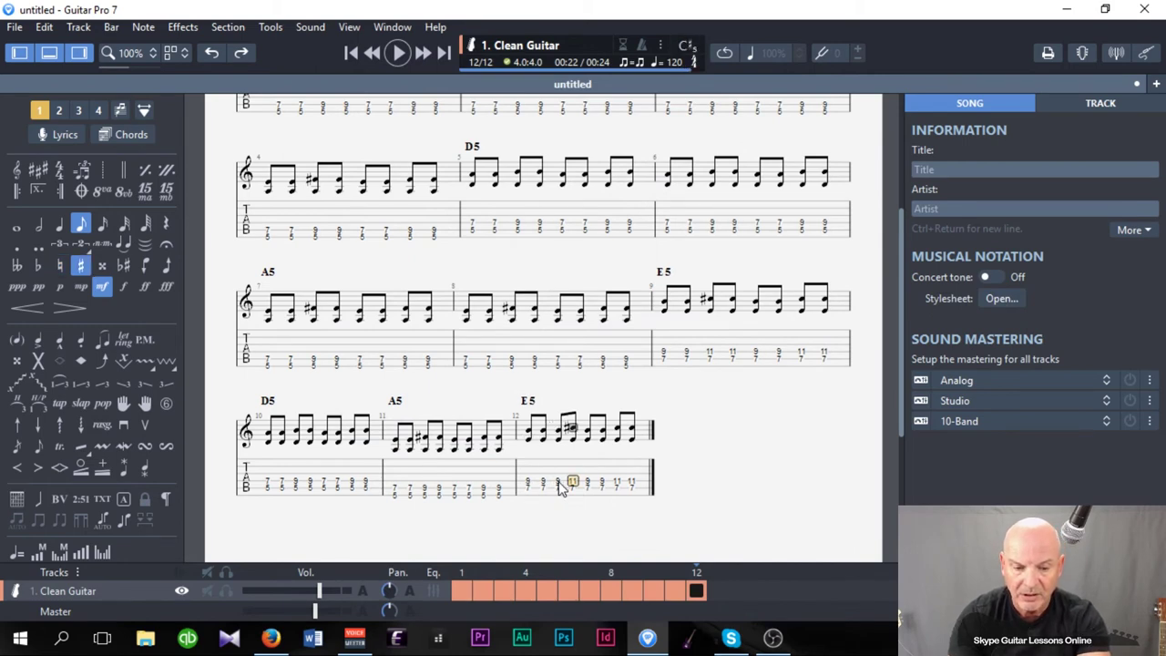
{"action": "key", "text": "Right"}
{"action": "key", "text": "Right"}
{"action": "key", "text": "Right"}
{"action": "key", "text": "Right"}
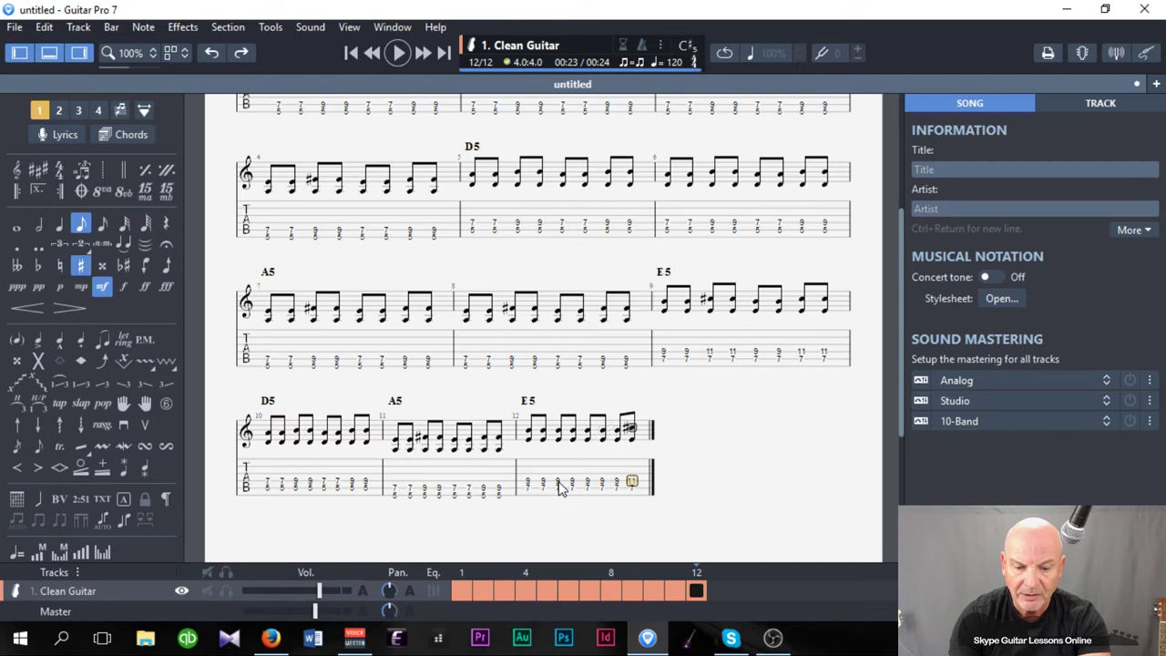
{"action": "type", "text": "9"}
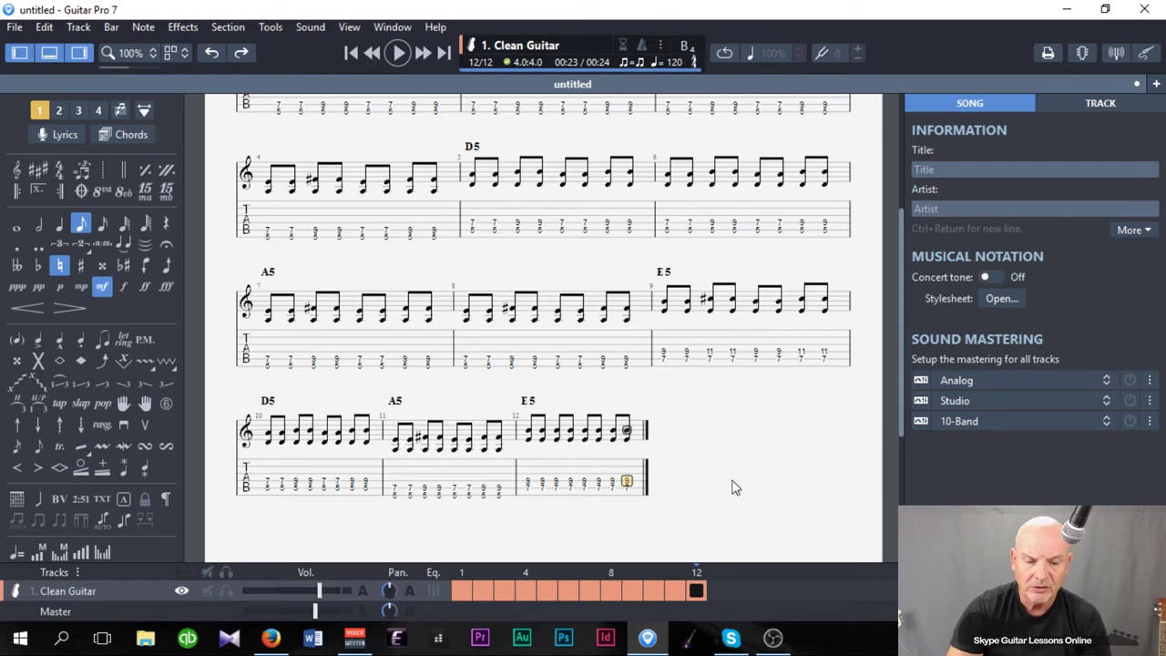
Replace the repeated riff in bars 2, 3, 4 and 6 with single-bar simile marks
{"action": "scroll", "coordinate": [736, 487], "scroll_direction": "up", "scroll_amount": 10}
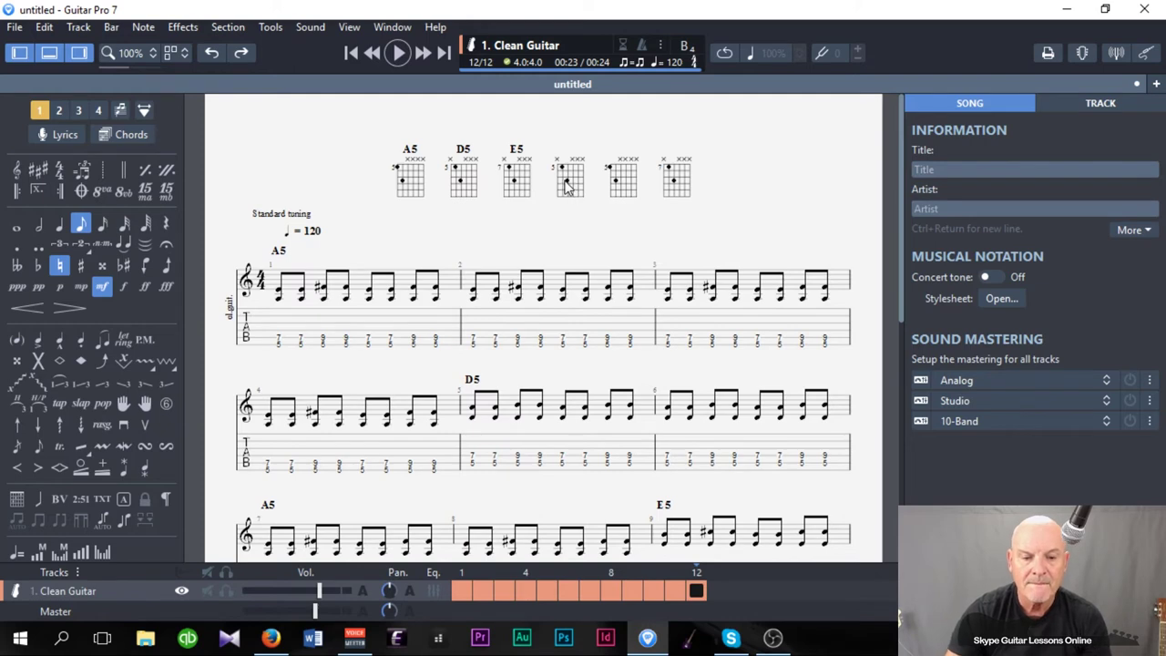
{"action": "scroll", "coordinate": [566, 185], "scroll_direction": "down", "scroll_amount": 5}
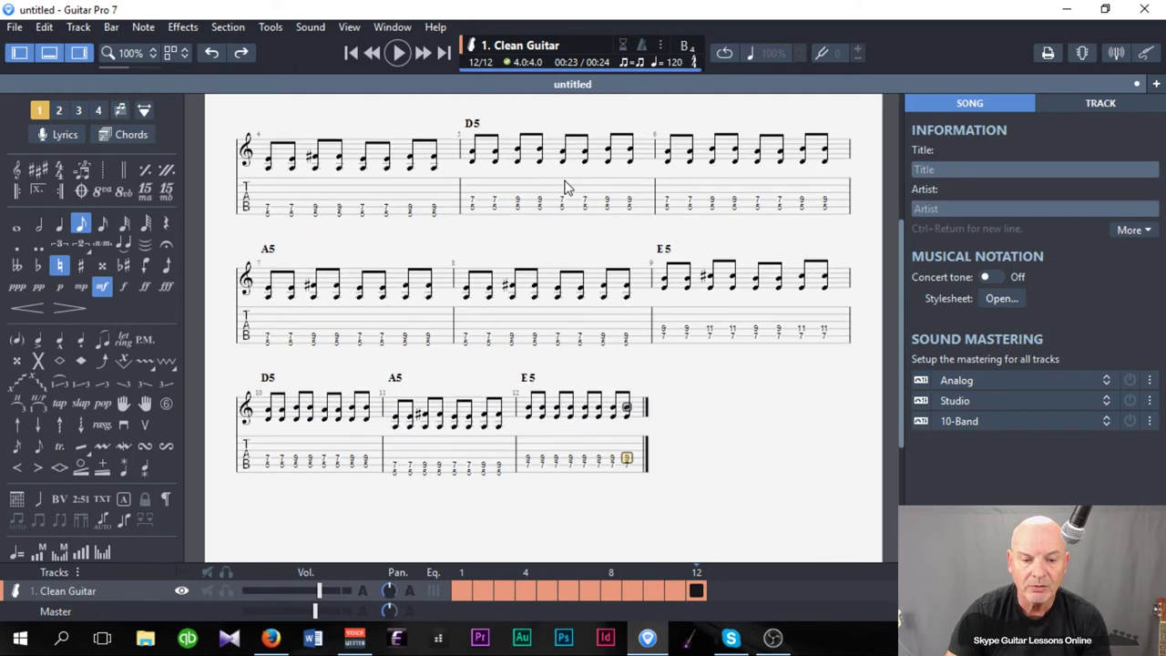
{"action": "scroll", "coordinate": [372, 190], "scroll_direction": "up", "scroll_amount": 5}
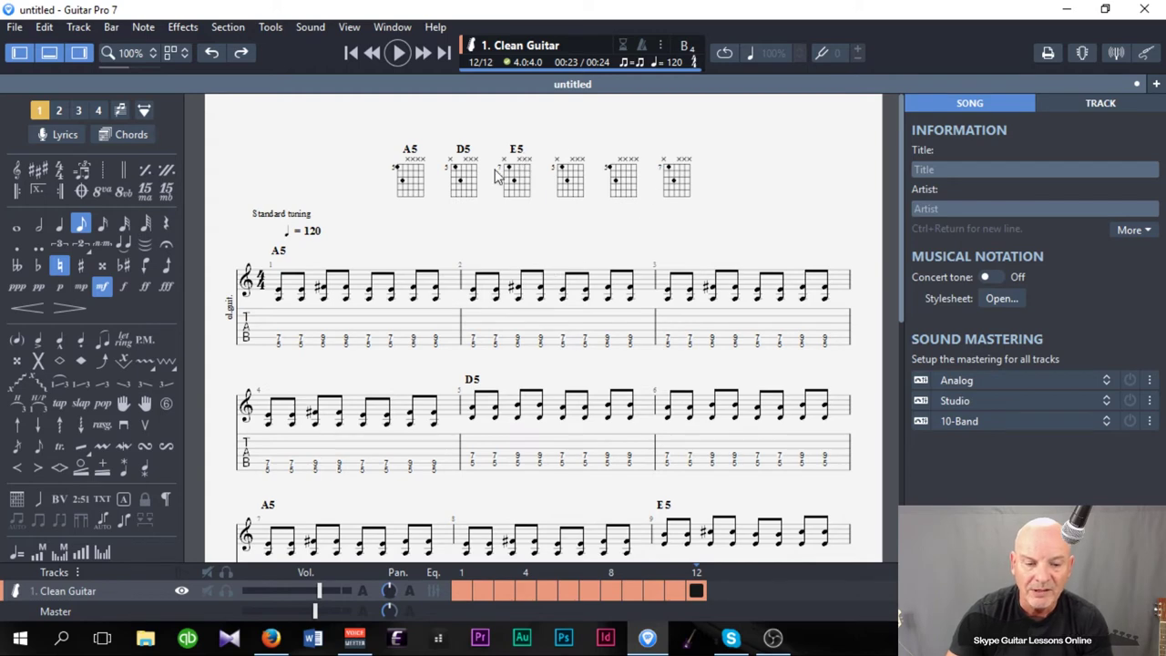
{"action": "left_click_drag", "start_coordinate": [477, 291], "coordinate": [635, 293]}
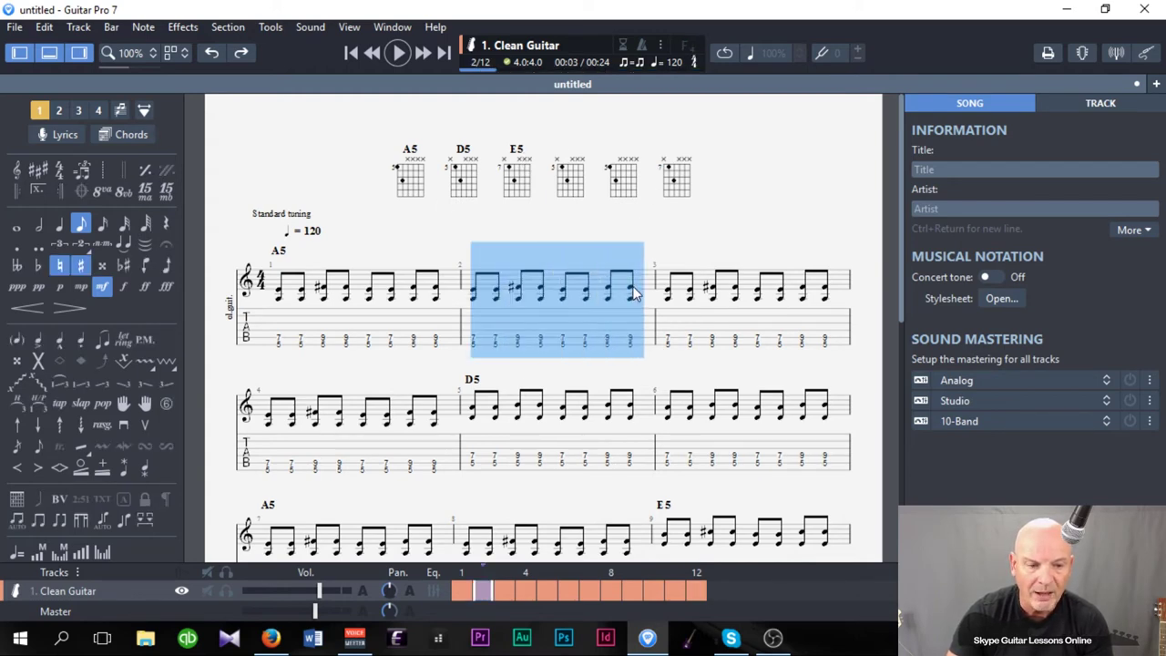
{"action": "left_click", "coordinate": [145, 170]}
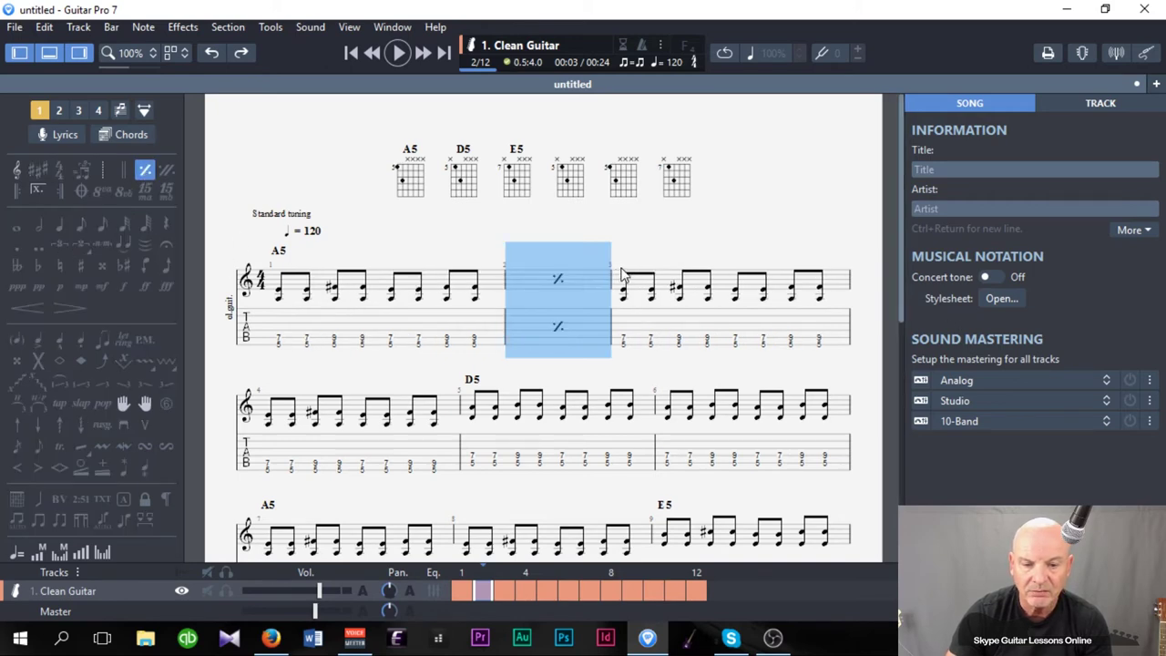
{"action": "left_click_drag", "start_coordinate": [623, 278], "coordinate": [832, 285]}
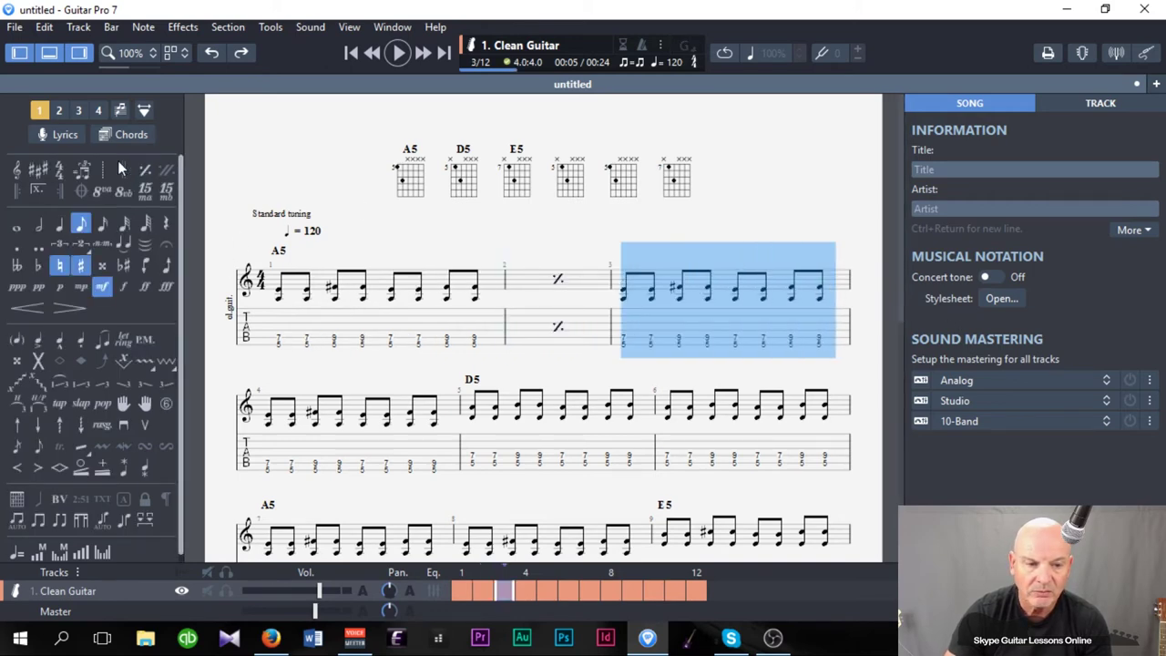
{"action": "left_click", "coordinate": [147, 170]}
{"action": "left_click_drag", "start_coordinate": [270, 401], "coordinate": [439, 403]}
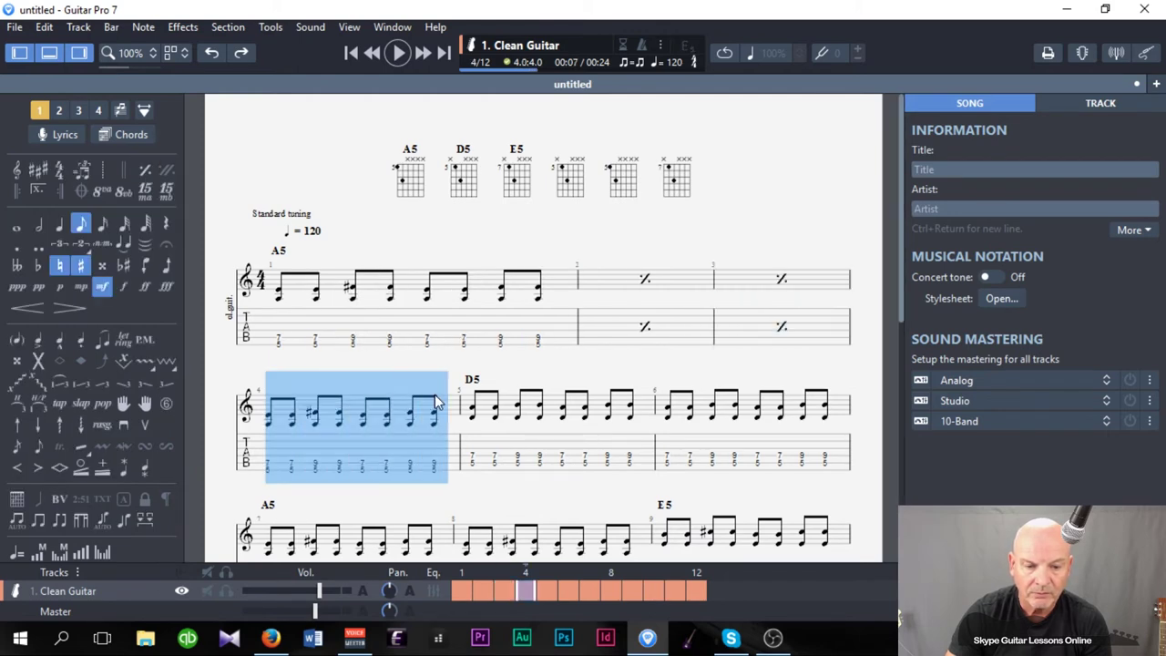
{"action": "left_click", "coordinate": [147, 169]}
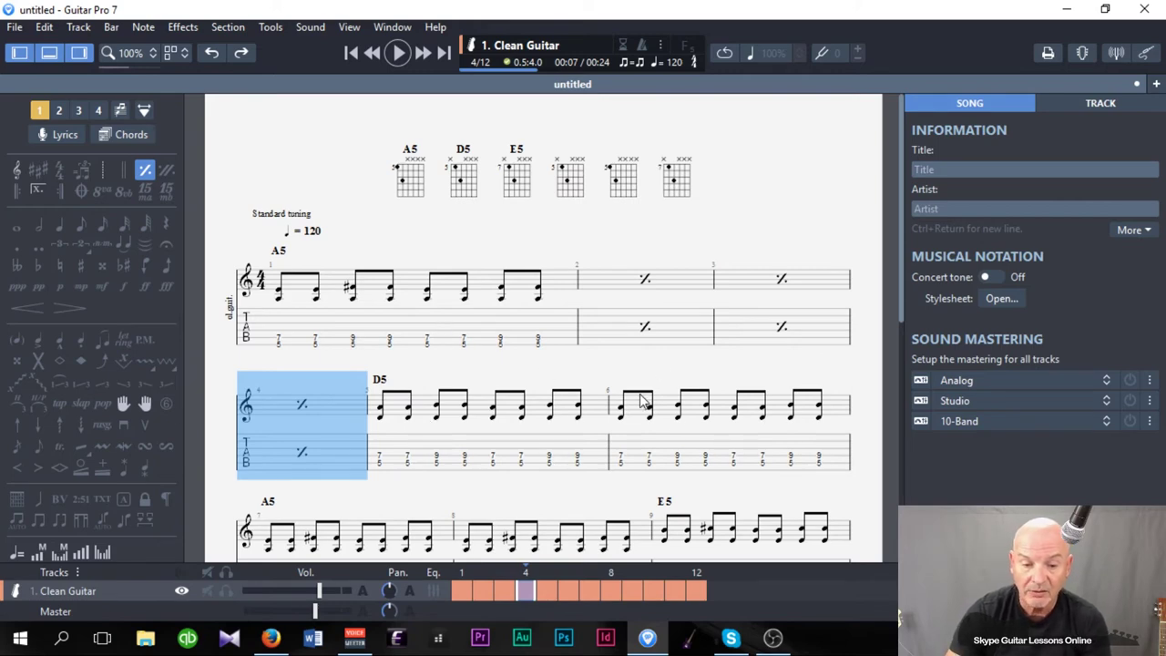
{"action": "left_click_drag", "start_coordinate": [627, 401], "coordinate": [829, 405]}
{"action": "left_click", "coordinate": [146, 171]}
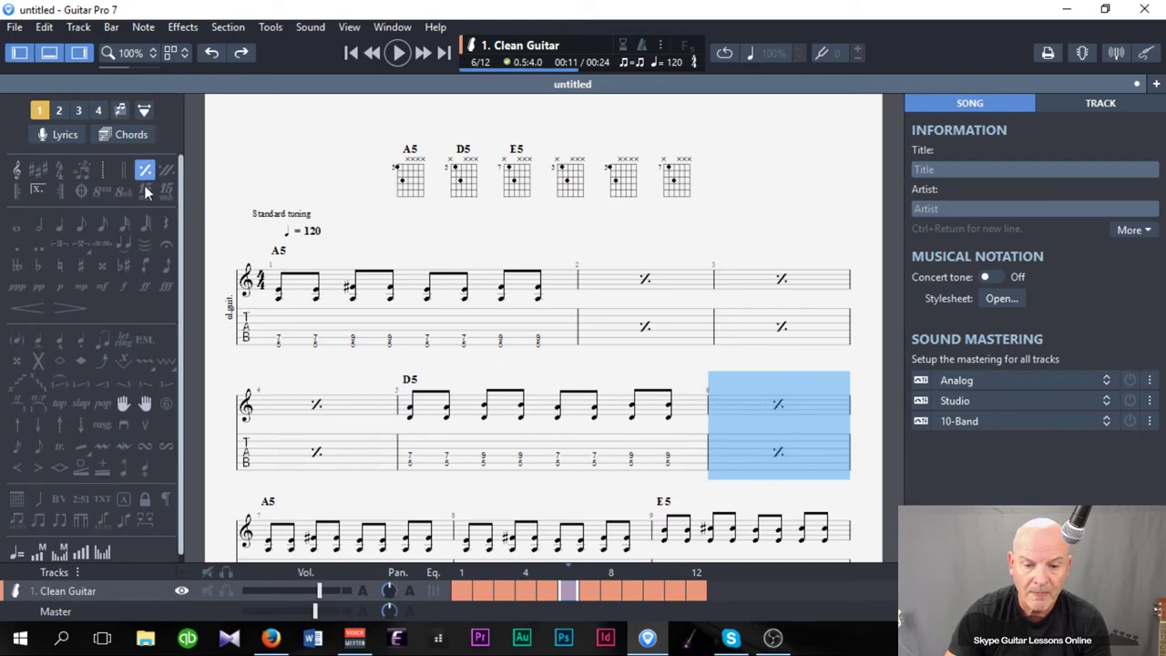
Replace the repeated A5 riff in bar 8 with a single-bar simile mark
{"action": "scroll", "coordinate": [422, 304], "scroll_direction": "down", "scroll_amount": 2}
{"action": "scroll", "coordinate": [594, 287], "scroll_direction": "down", "scroll_amount": 1}
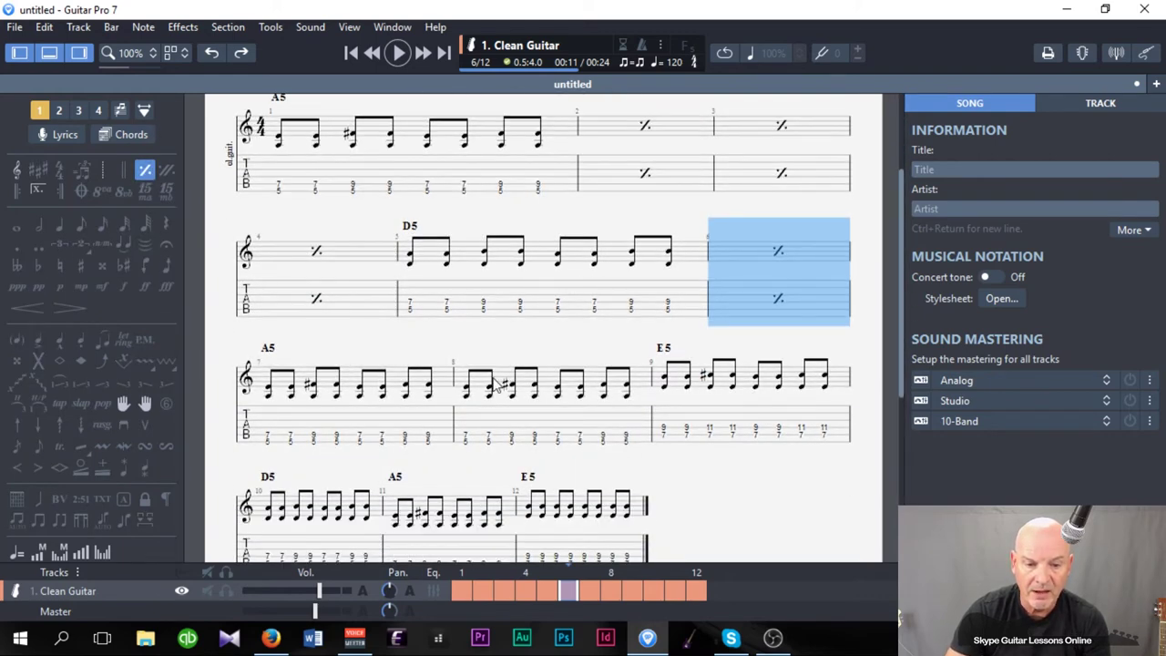
{"action": "left_click_drag", "start_coordinate": [466, 384], "coordinate": [635, 387]}
{"action": "left_click", "coordinate": [146, 173]}
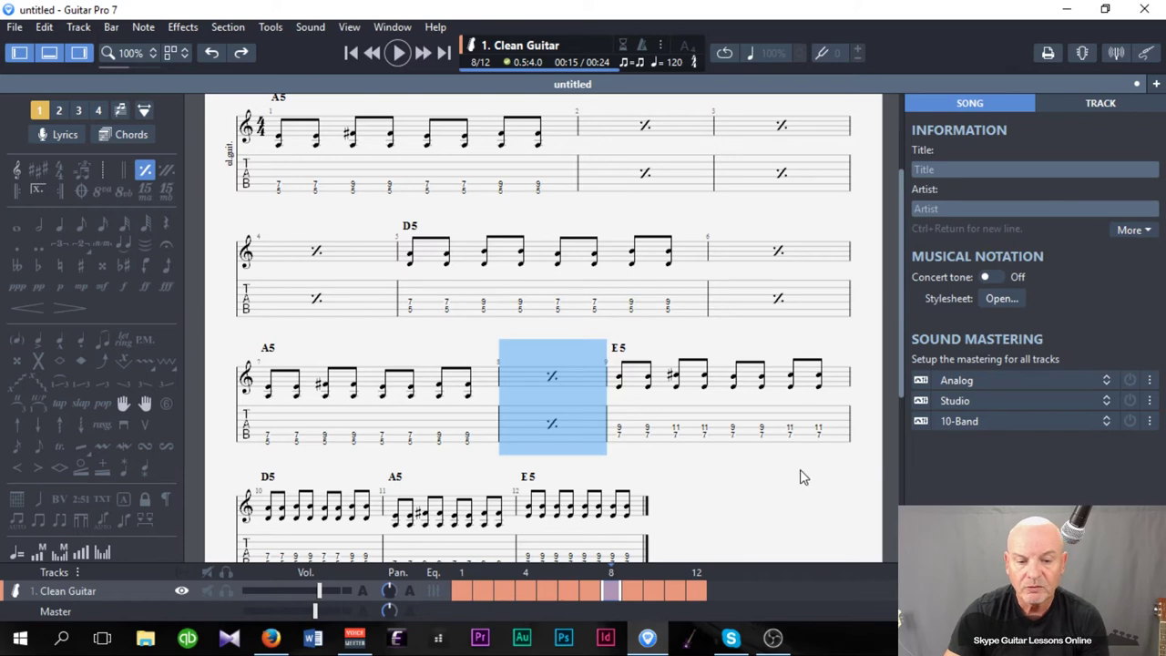
Undo the simile marks in bars 2, 3, 4, 6 and 8 to restore the written-out riffs
{"action": "scroll", "coordinate": [800, 470], "scroll_direction": "up", "scroll_amount": 2}
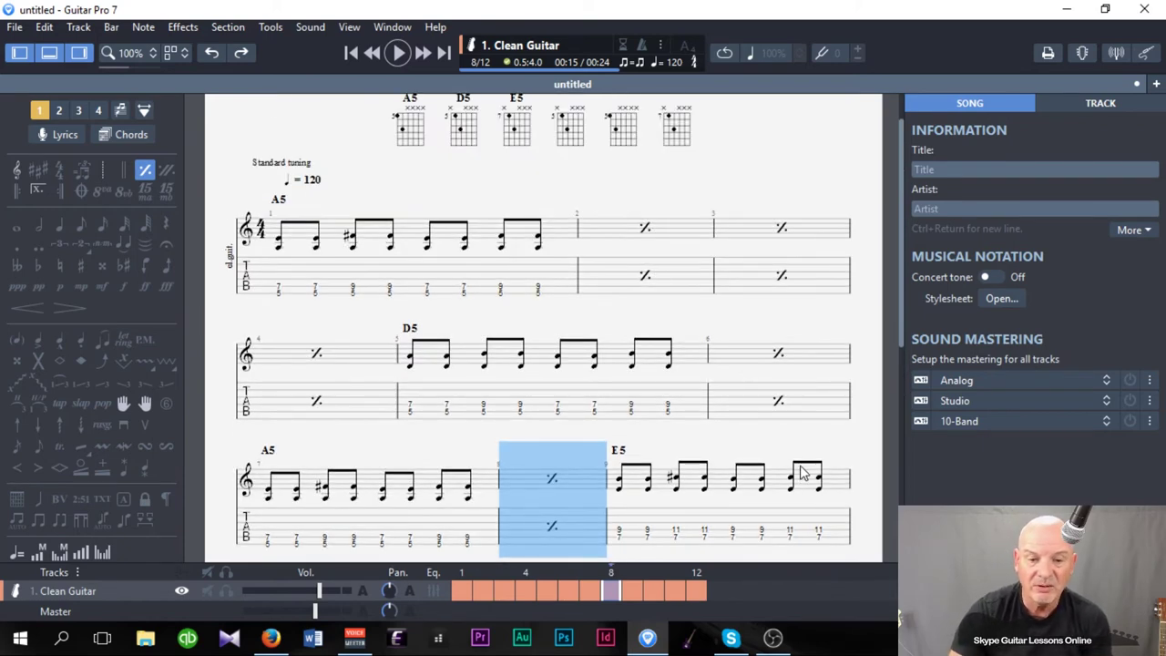
{"action": "left_click", "coordinate": [211, 55]}
{"action": "left_click", "coordinate": [210, 55]}
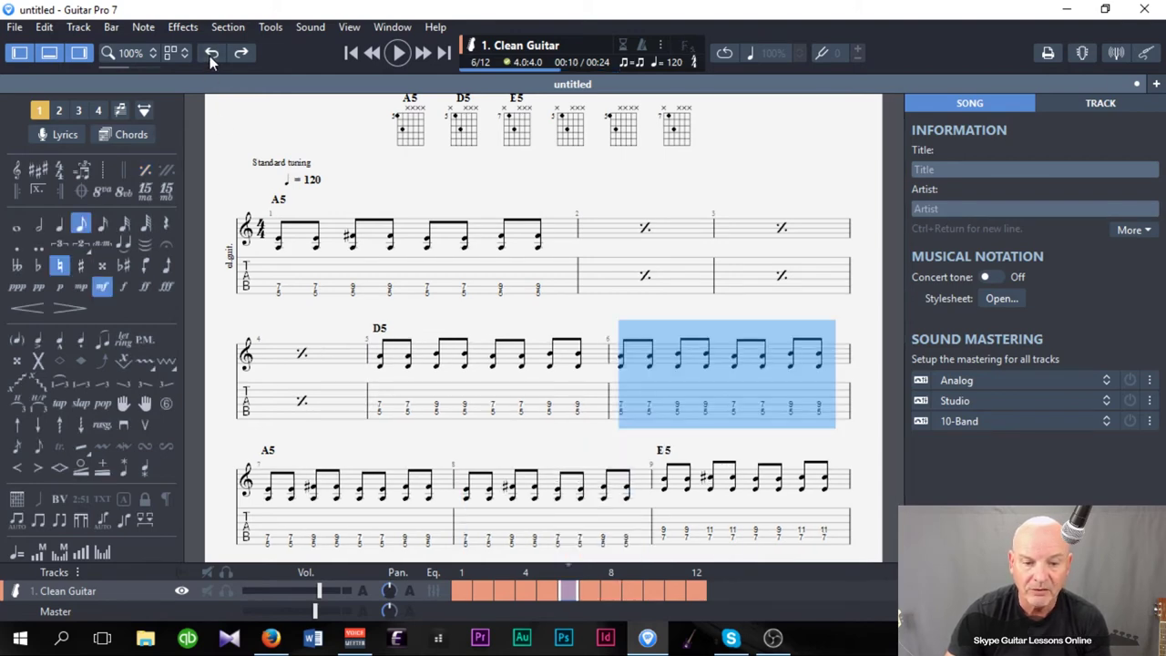
{"action": "left_click", "coordinate": [210, 55]}
{"action": "left_click", "coordinate": [210, 55]}
{"action": "left_click", "coordinate": [210, 54]}
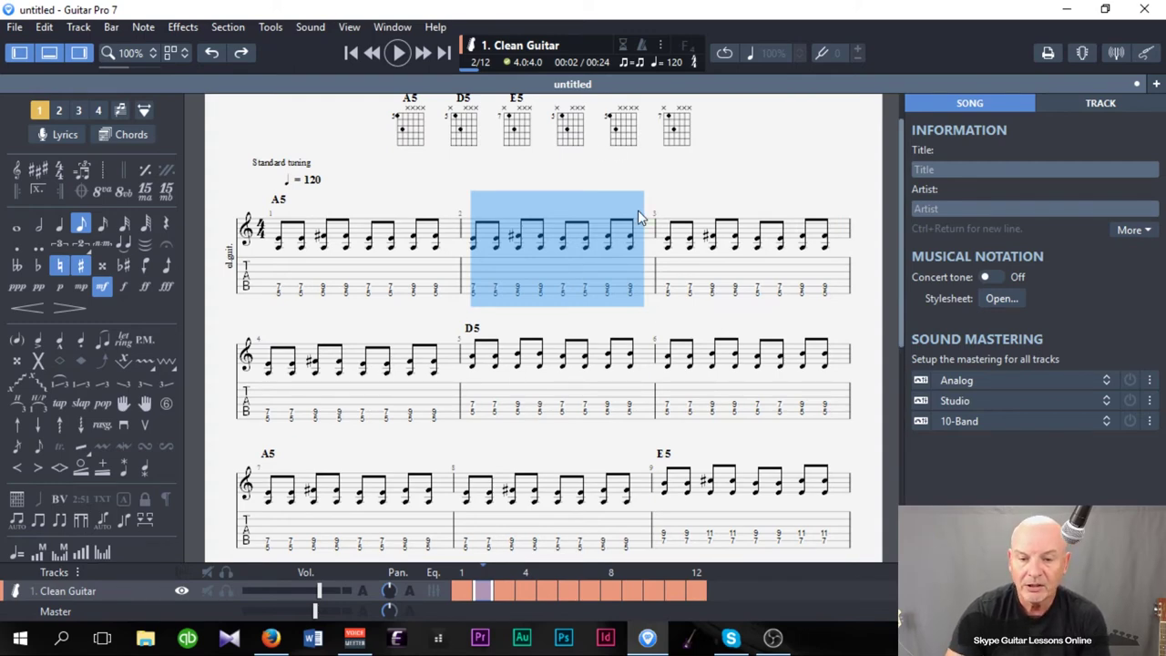
Set the key signature to A major, starting from bar 1
{"action": "key", "text": "ctrl+Home"}
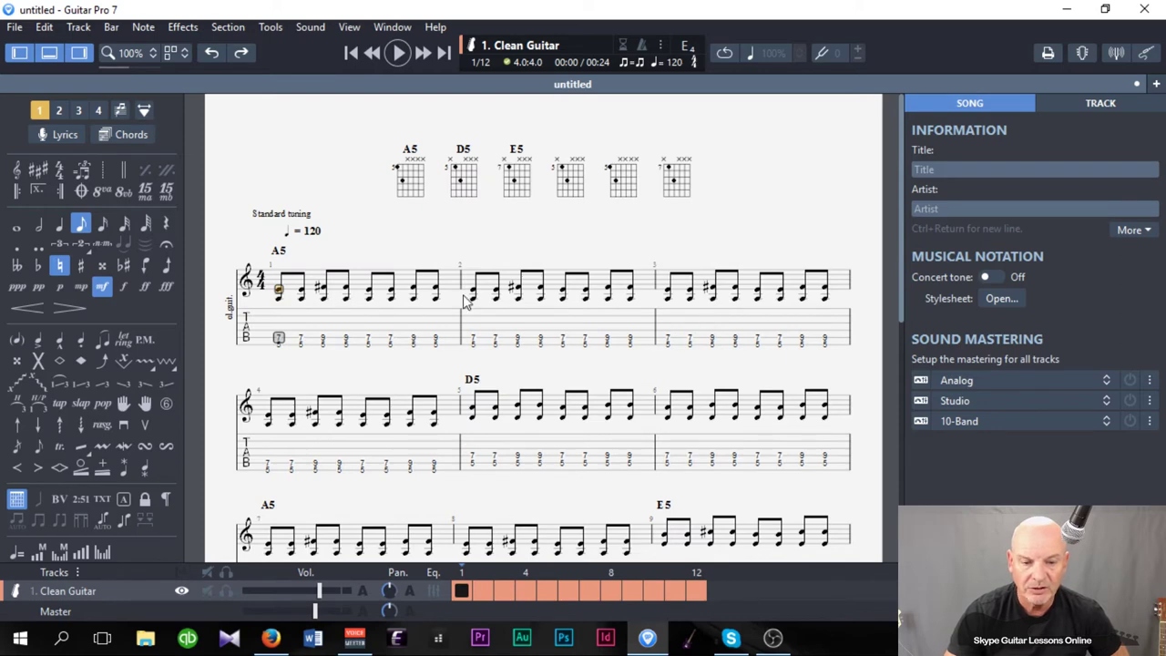
{"action": "left_click", "coordinate": [109, 28]}
{"action": "mouse_move", "coordinate": [89, 32]}
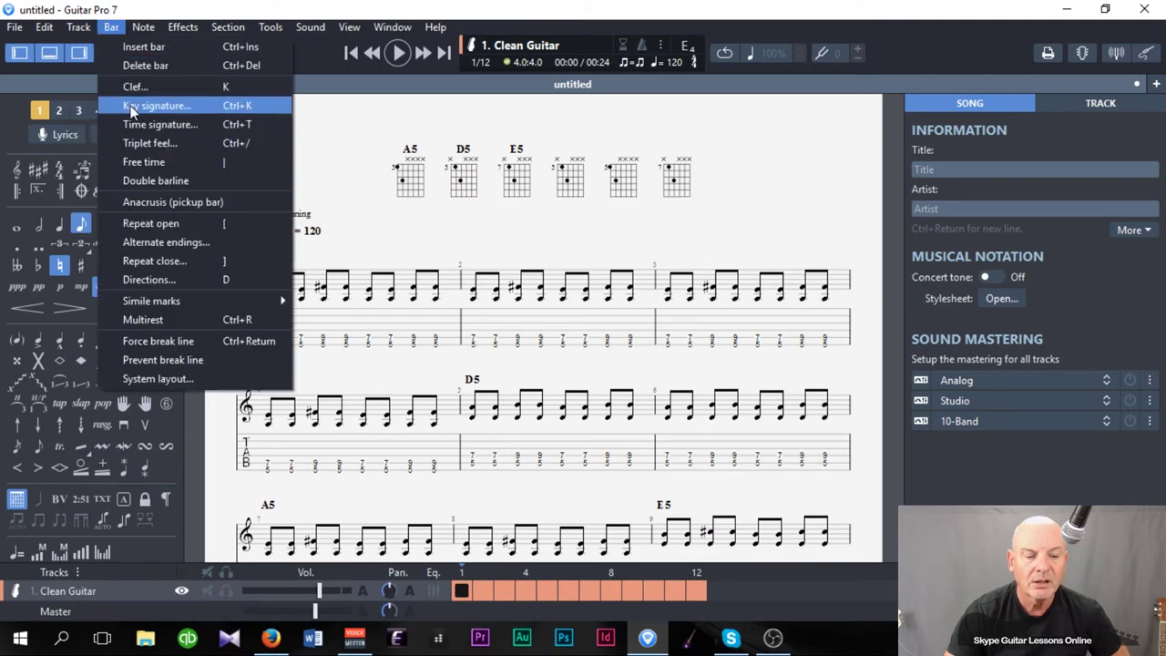
{"action": "left_click", "coordinate": [133, 108]}
{"action": "left_click", "coordinate": [651, 378]}
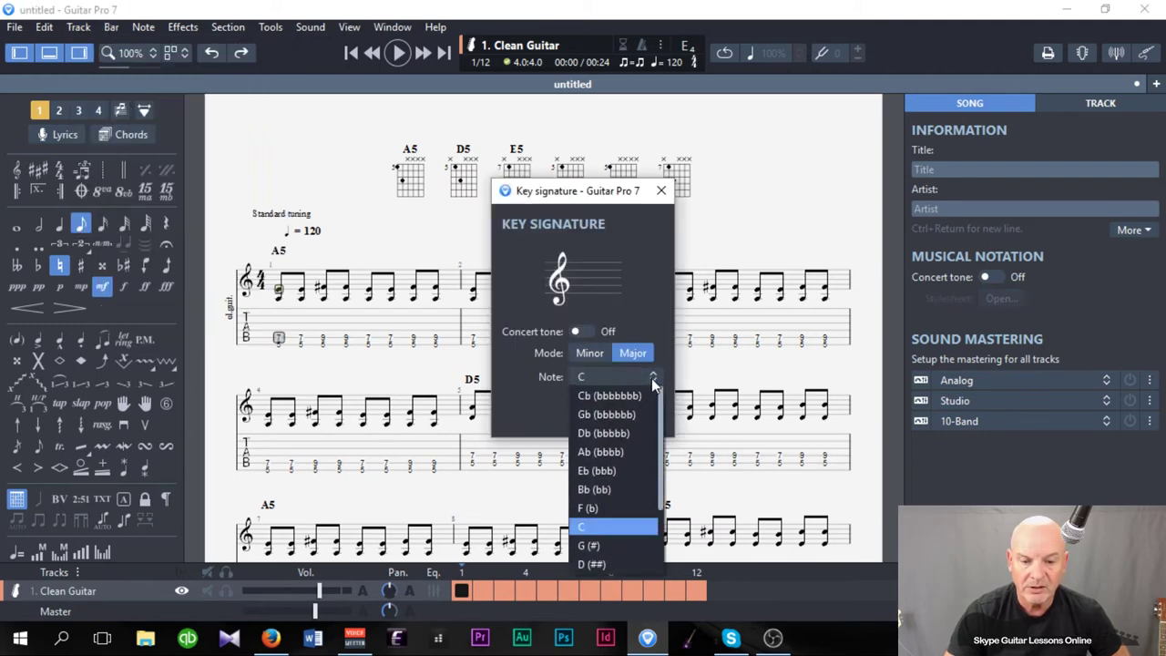
{"action": "scroll", "coordinate": [620, 483], "scroll_direction": "down", "scroll_amount": 2}
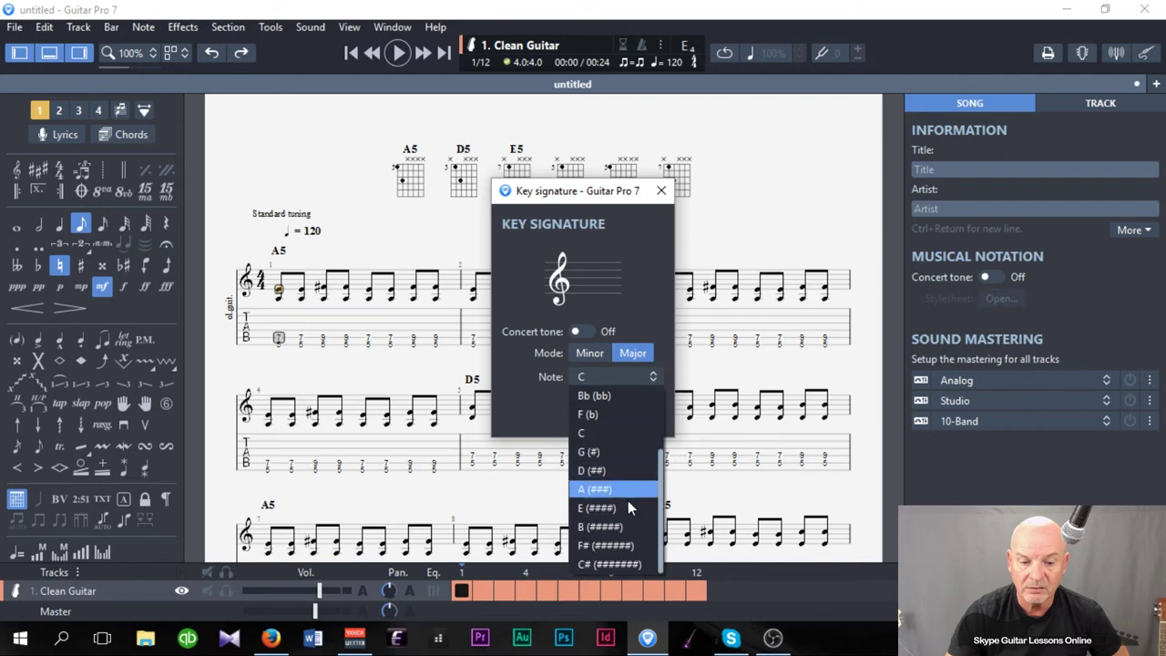
{"action": "left_click", "coordinate": [594, 490]}
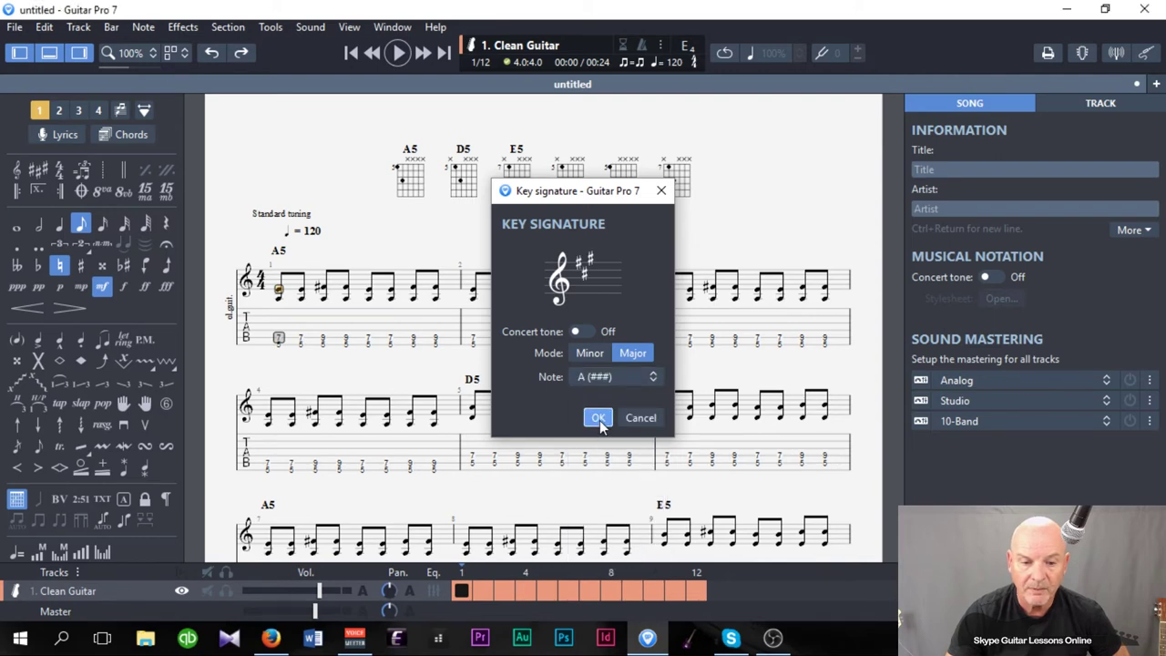
{"action": "left_click", "coordinate": [597, 416]}
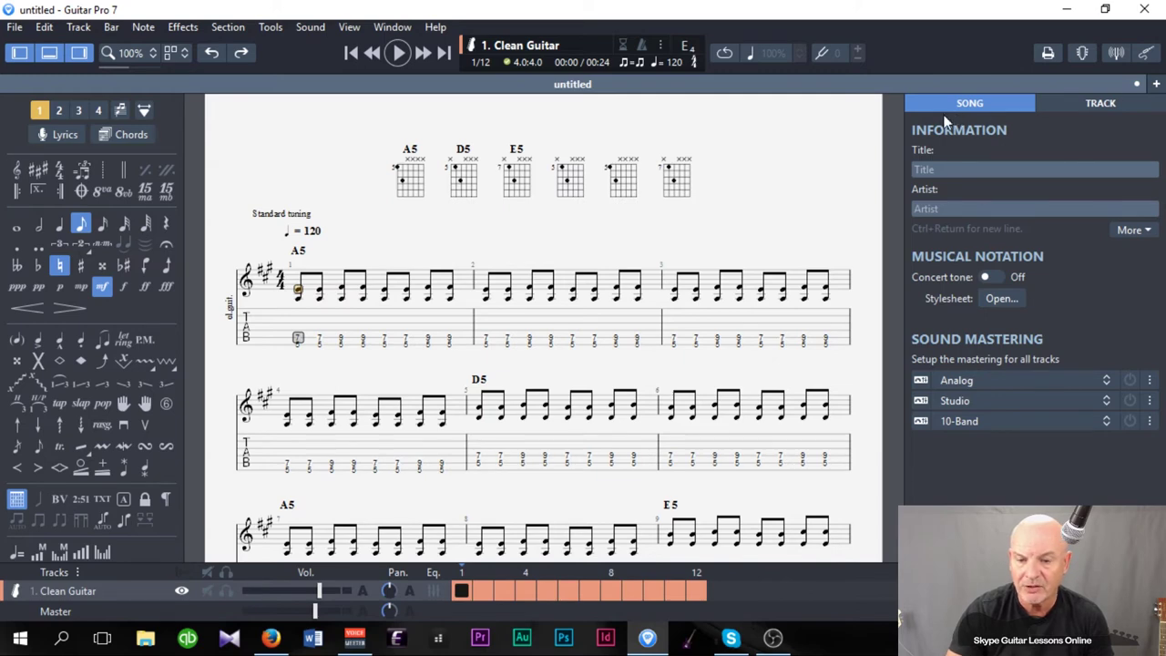
Title the song "12 Bar Blues Lesson" and enter the artist's full name
{"action": "left_click", "coordinate": [964, 172]}
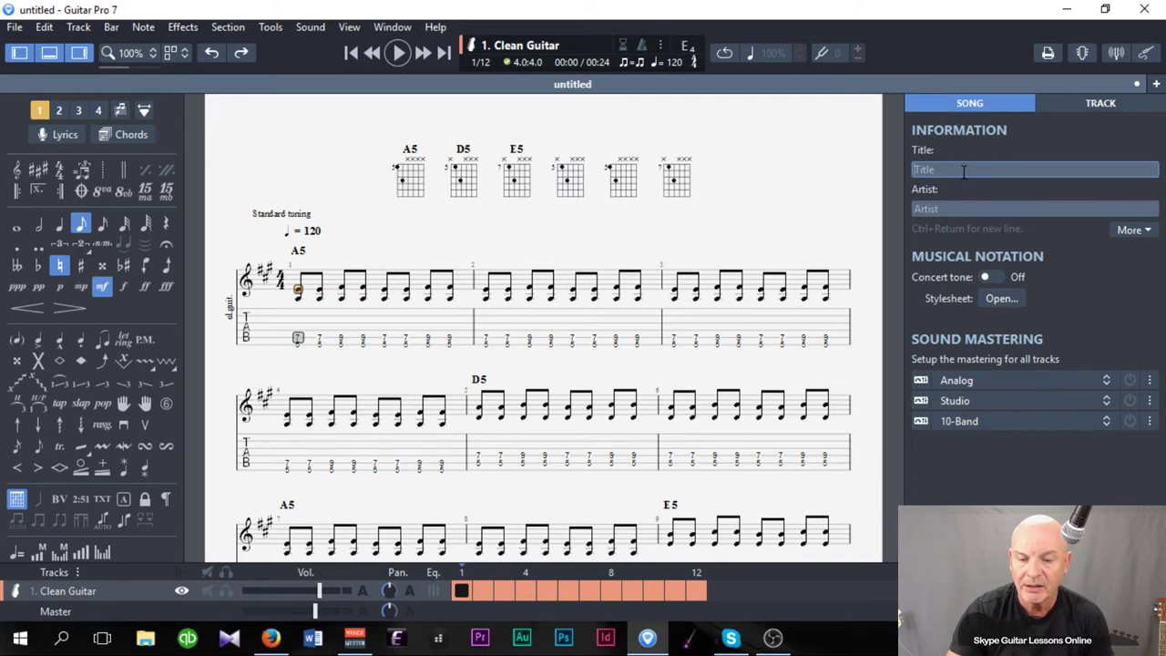
{"action": "type", "text": "12 Bar"}
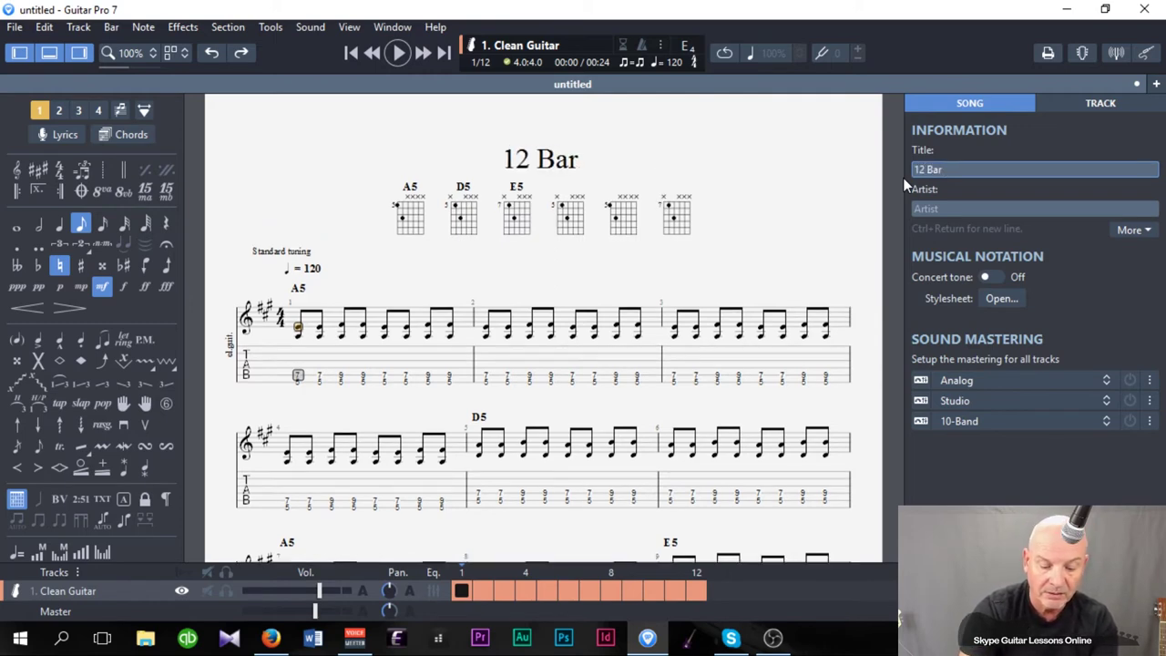
{"action": "type", "text": " Blues"}
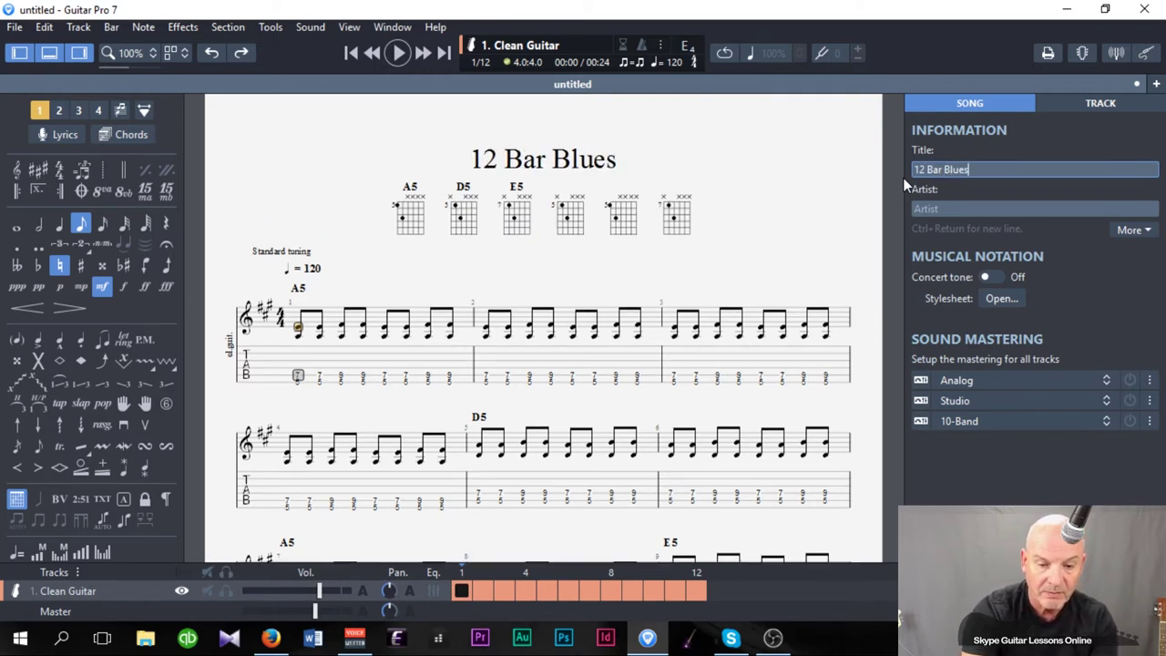
{"action": "type", "text": " Le"}
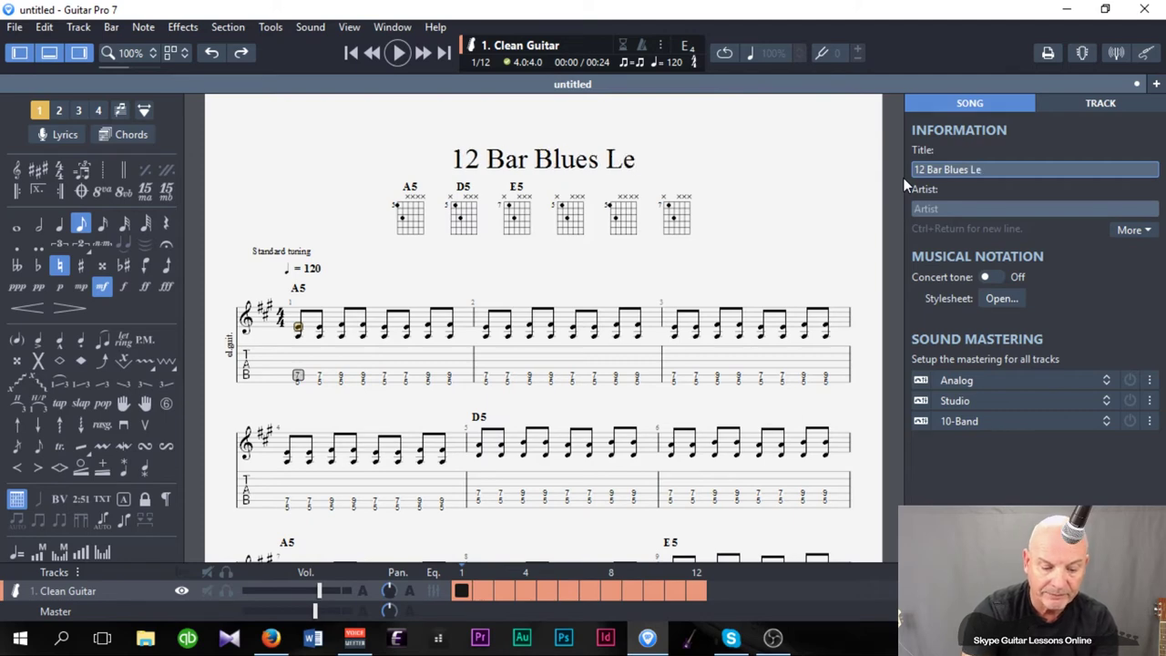
{"action": "type", "text": "sson"}
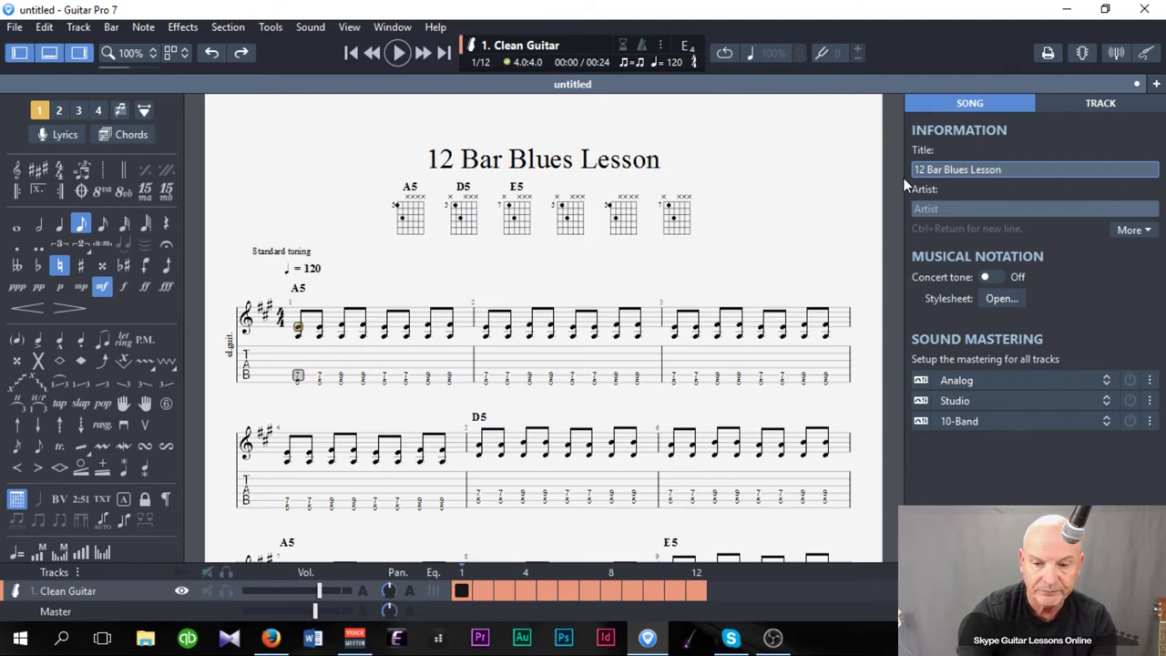
{"action": "left_click", "coordinate": [981, 208]}
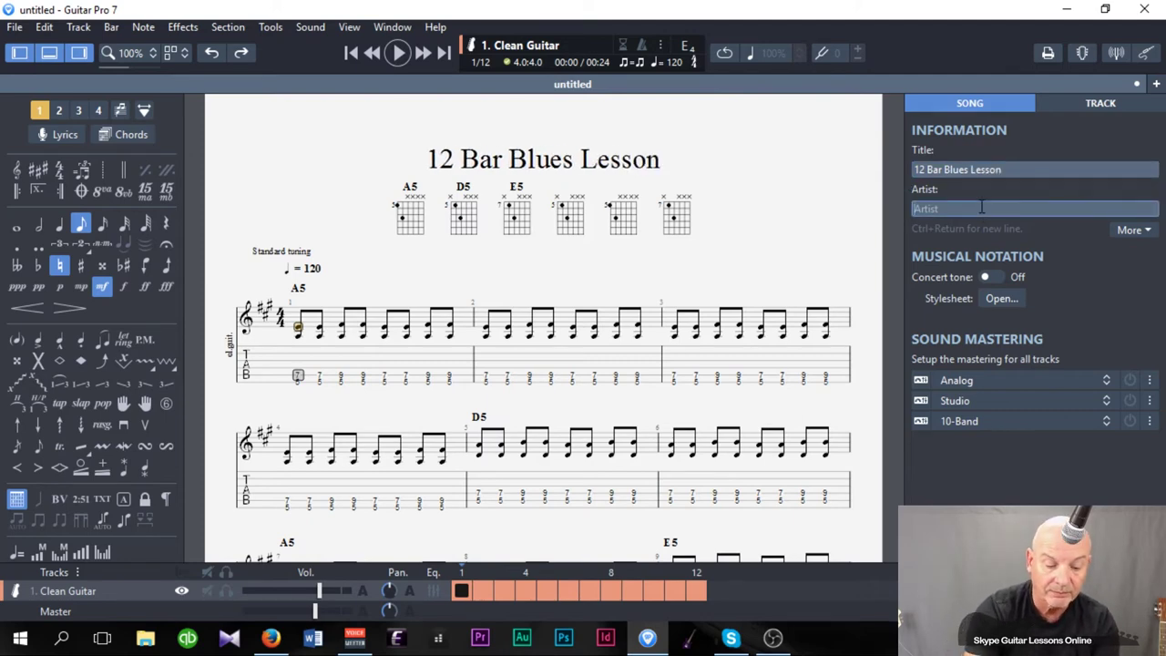
{"action": "type", "text": "Geoff Sinker"}
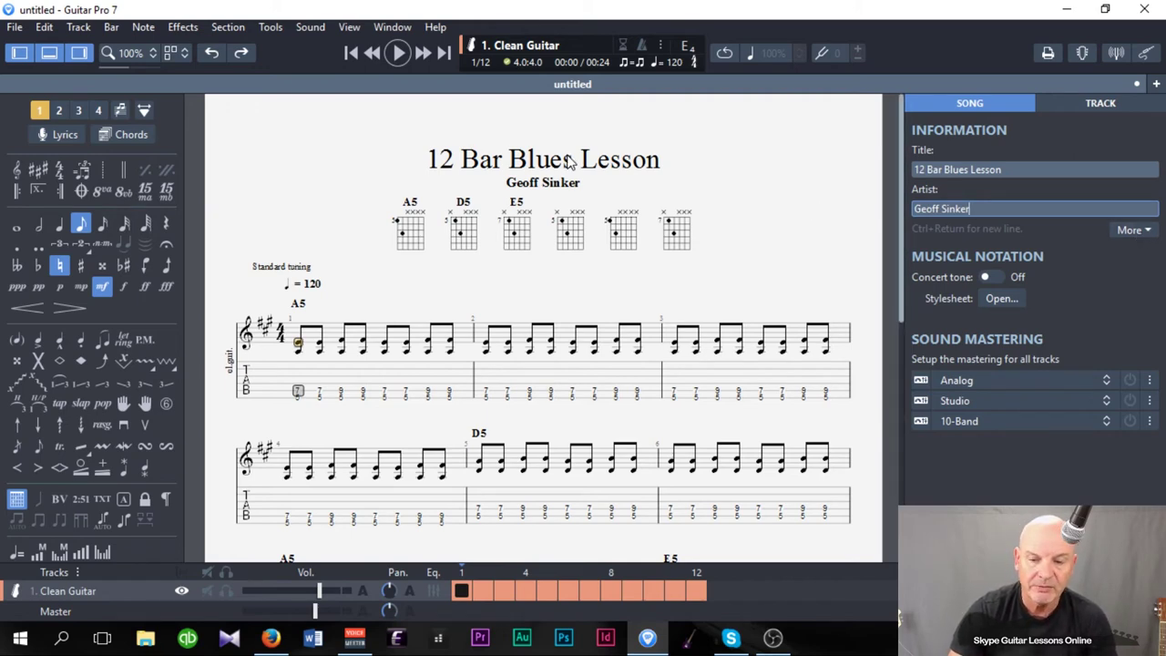
{"action": "key", "text": "Return"}
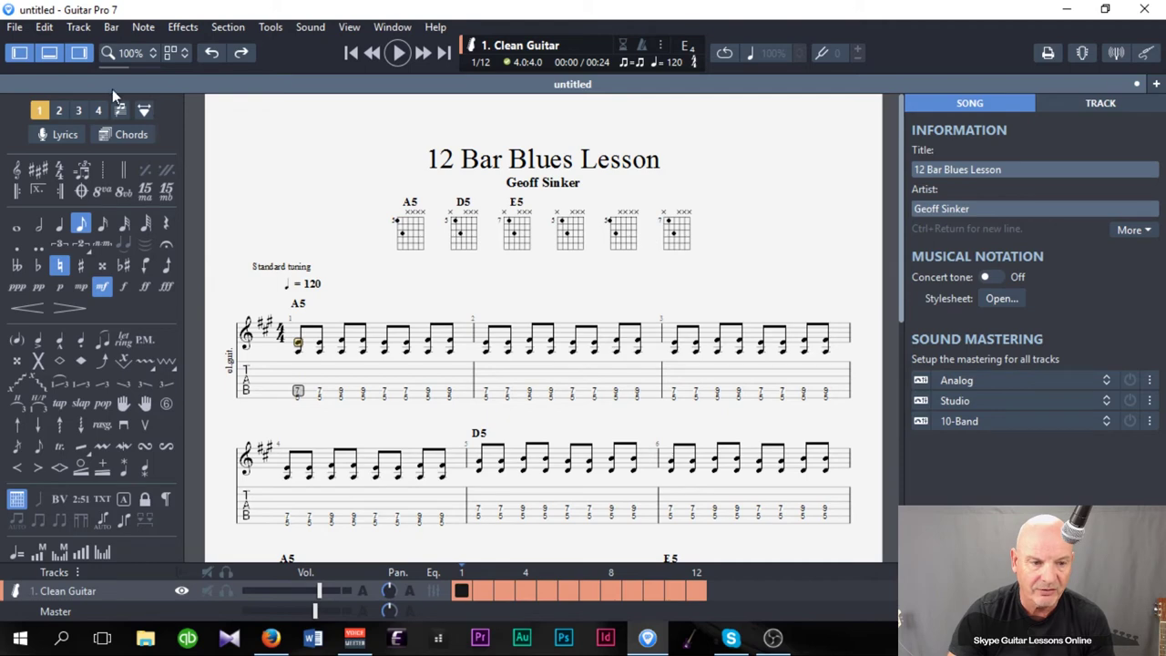
Hide the chord diagrams on top of the score in the stylesheet
{"action": "left_click", "coordinate": [9, 31]}
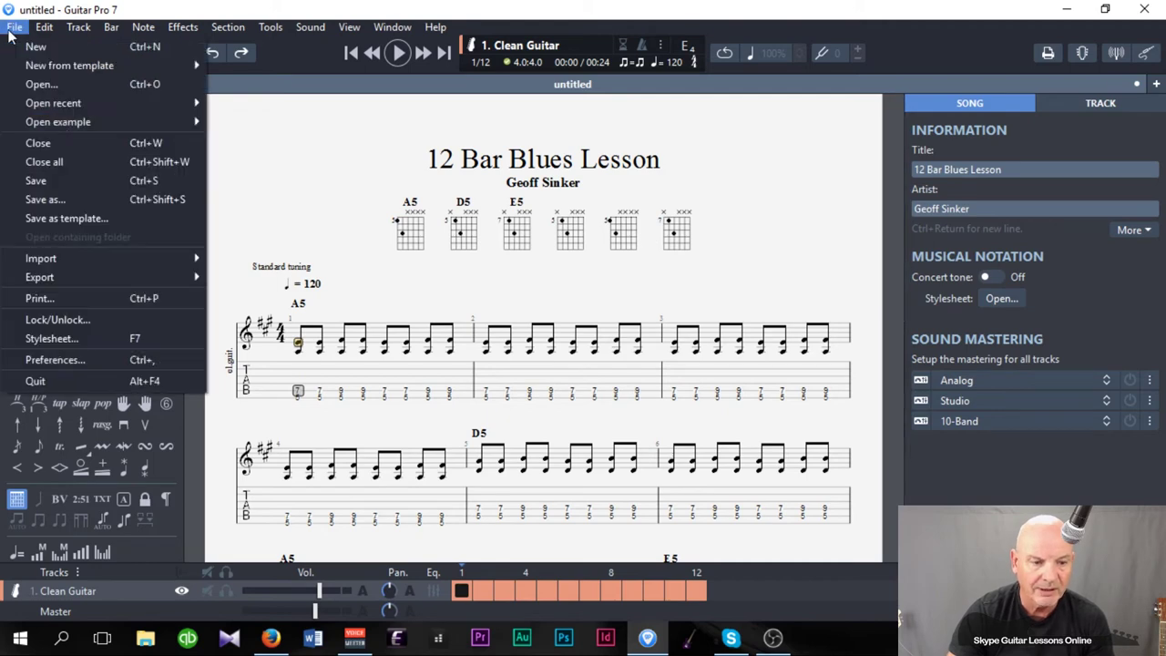
{"action": "left_click", "coordinate": [45, 336]}
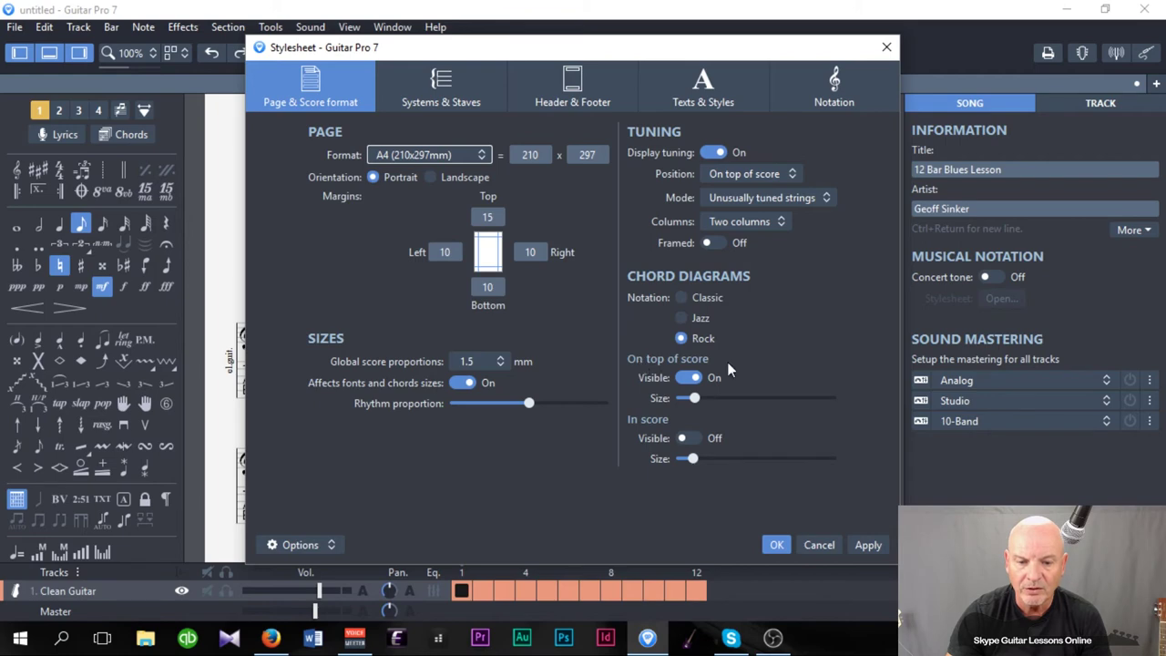
{"action": "left_click", "coordinate": [681, 378]}
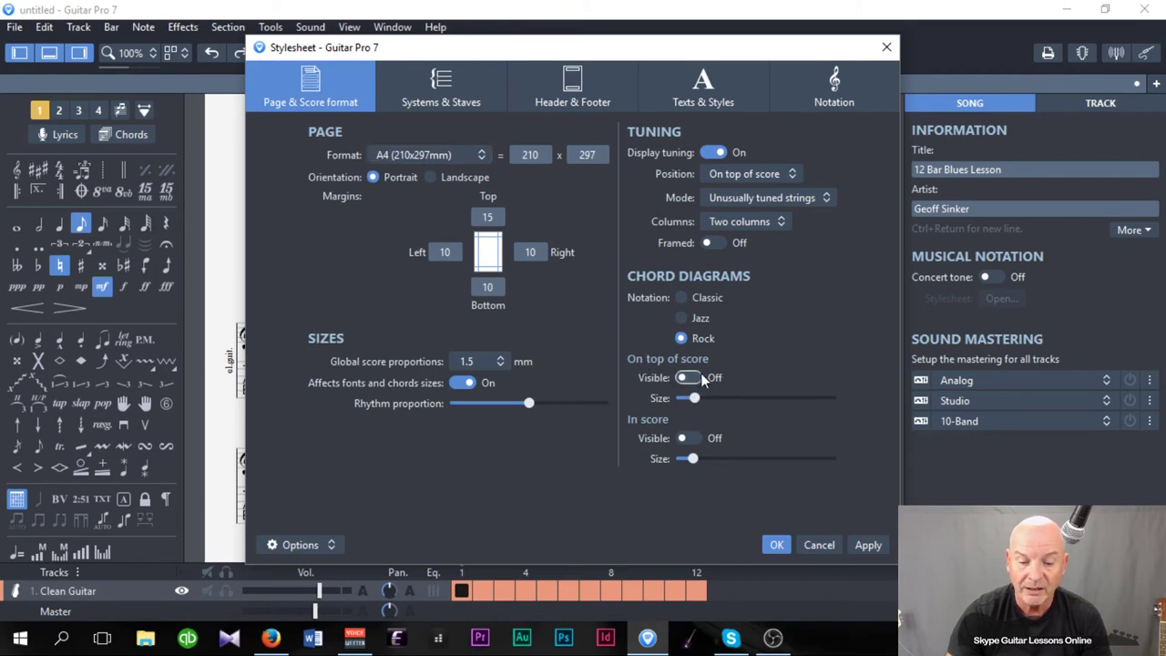
{"action": "left_click", "coordinate": [869, 546]}
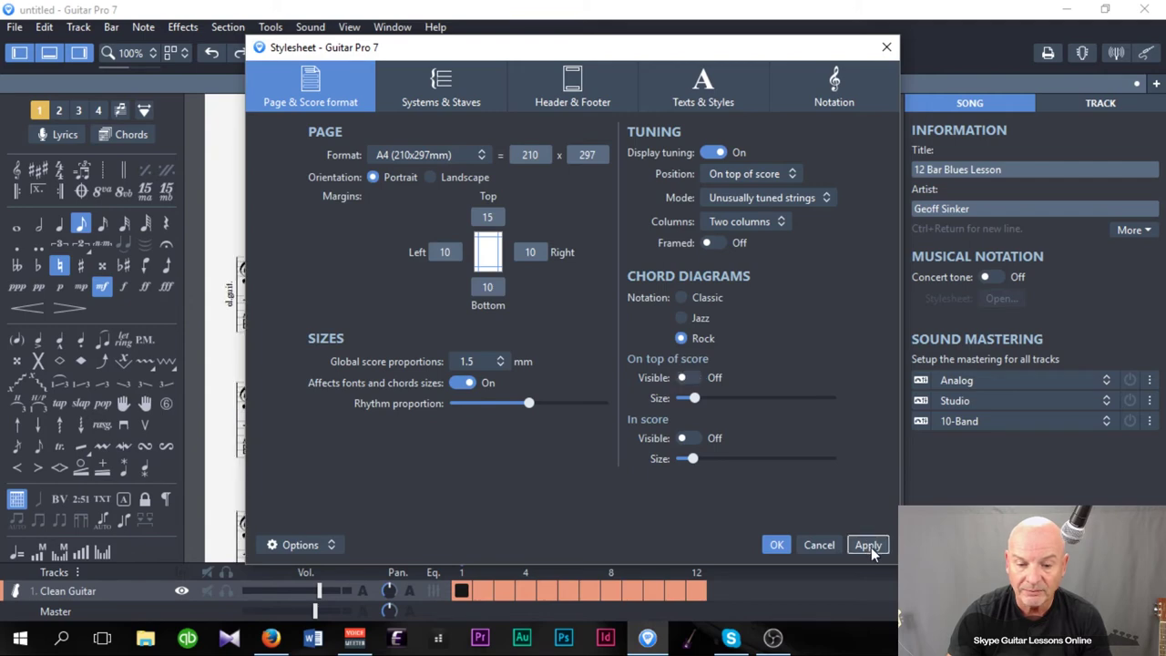
{"action": "left_click", "coordinate": [777, 545]}
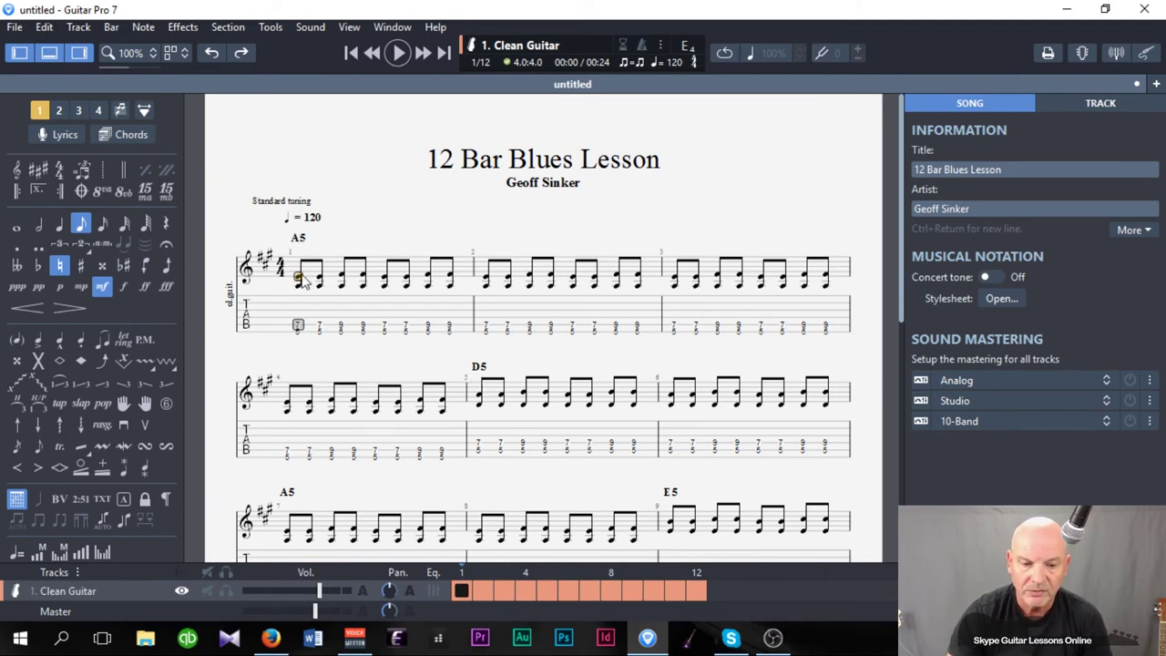
Add an opening repeat sign at the start of bar 1
{"action": "scroll", "coordinate": [385, 252], "scroll_direction": "down", "scroll_amount": 5}
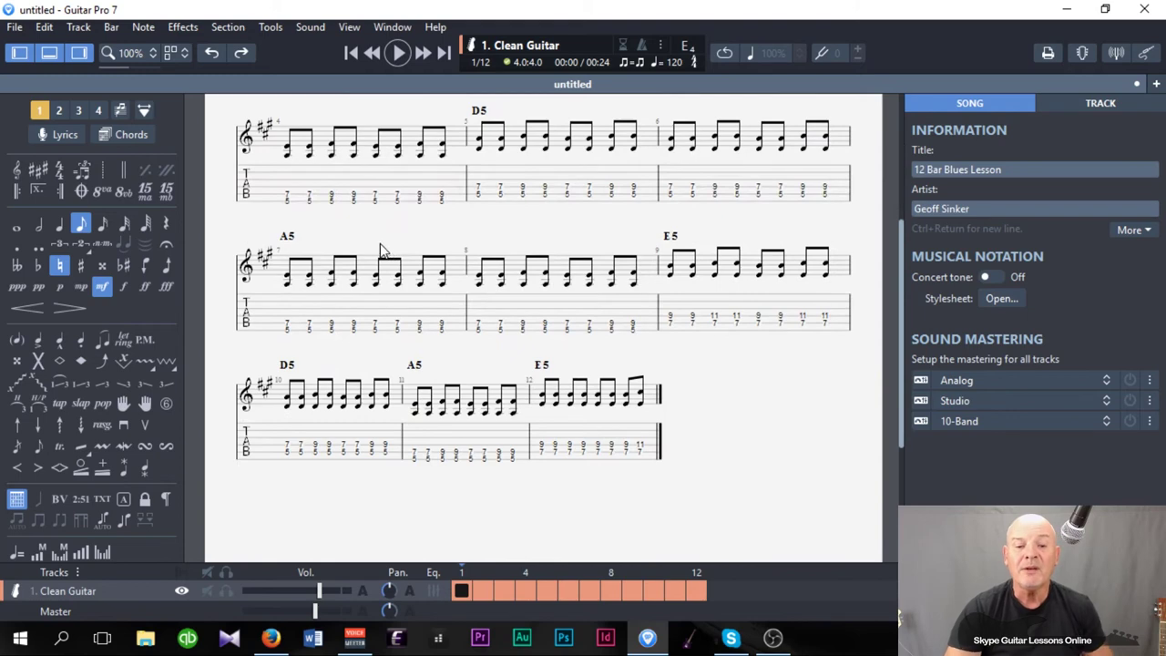
{"action": "scroll", "coordinate": [359, 264], "scroll_direction": "up", "scroll_amount": 4}
{"action": "scroll", "coordinate": [359, 264], "scroll_direction": "up", "scroll_amount": 1}
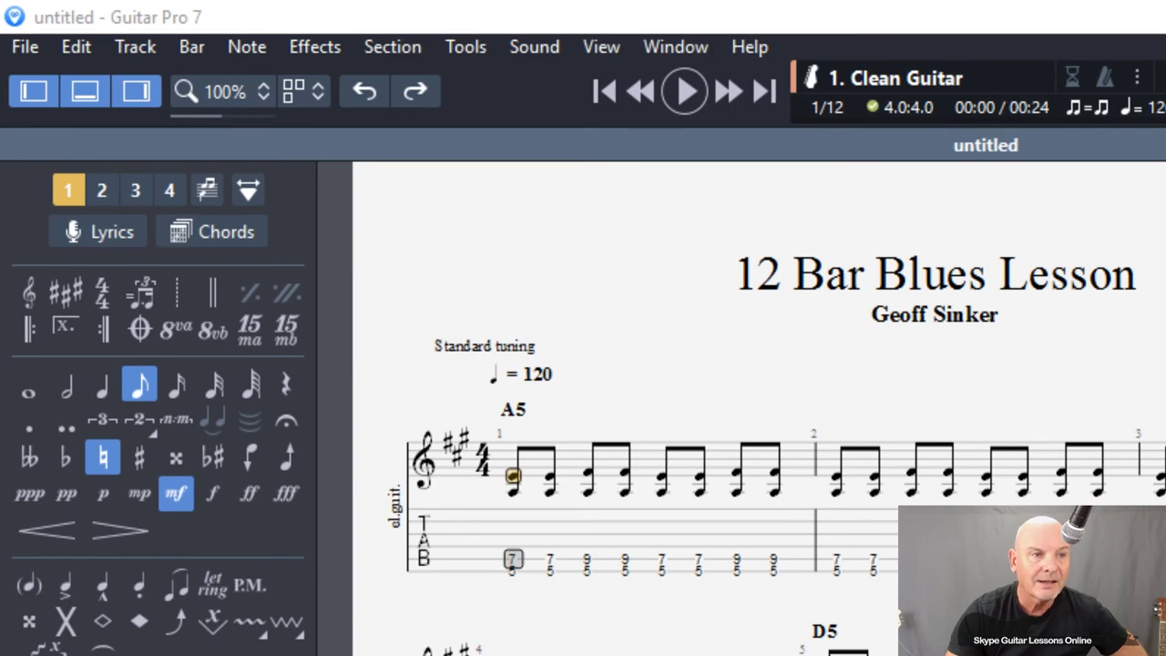
{"action": "left_click", "coordinate": [29, 328]}
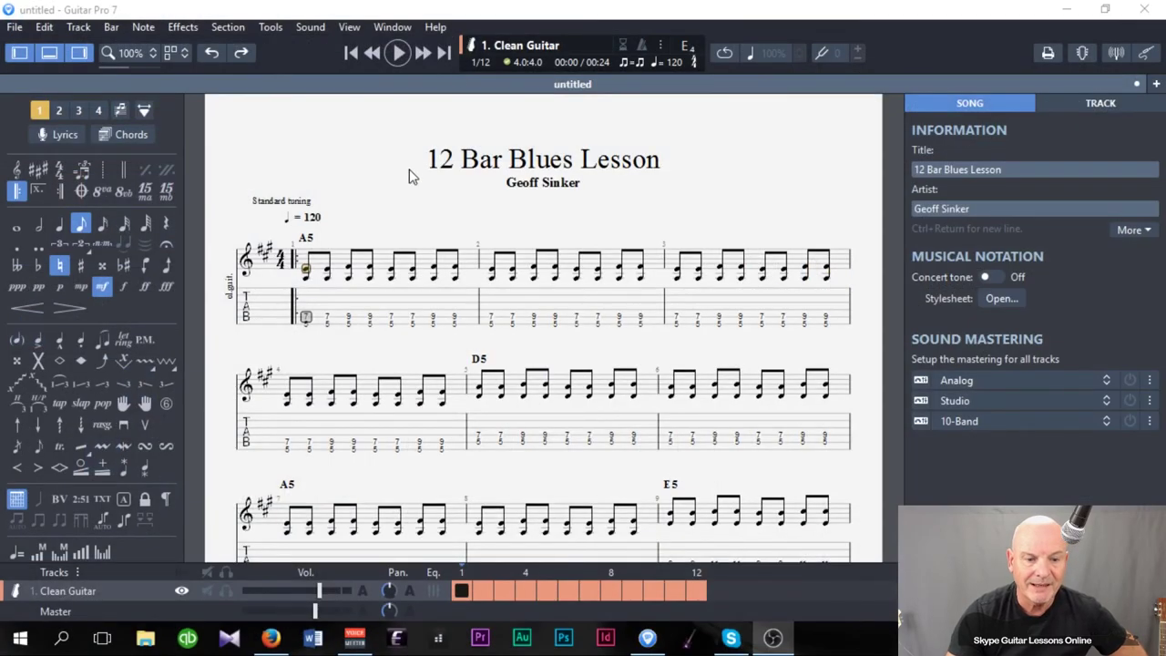
Add a closing repeat sign at the end of bar 12, set to play 2 times
{"action": "scroll", "coordinate": [526, 328], "scroll_direction": "down", "scroll_amount": 3}
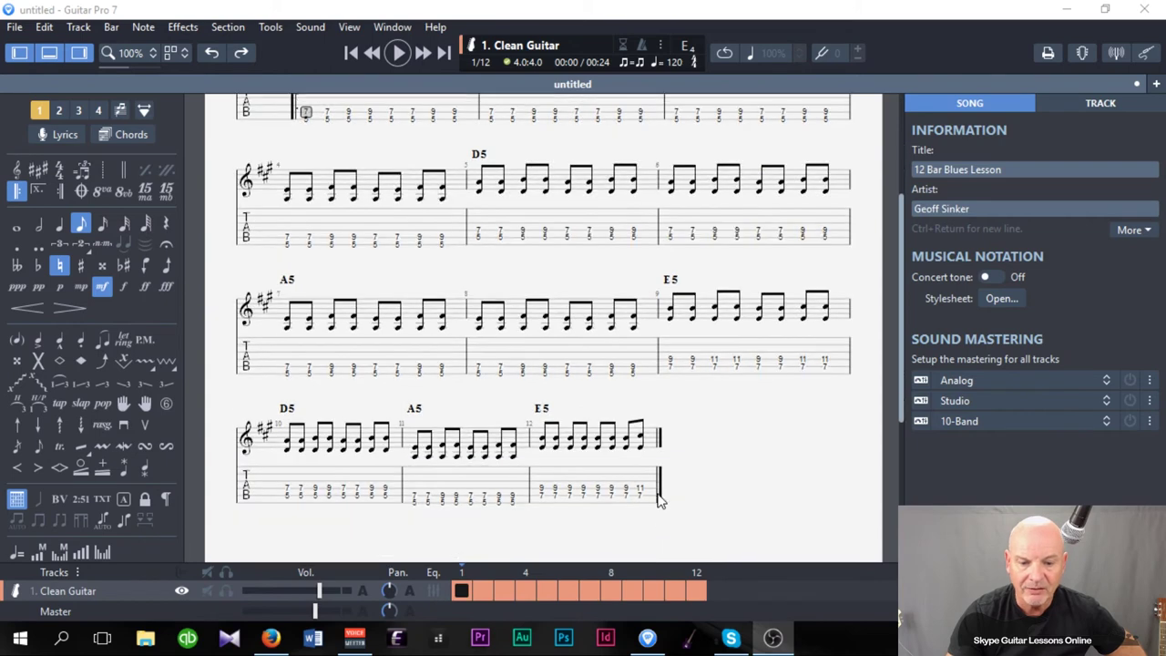
{"action": "left_click", "coordinate": [655, 493]}
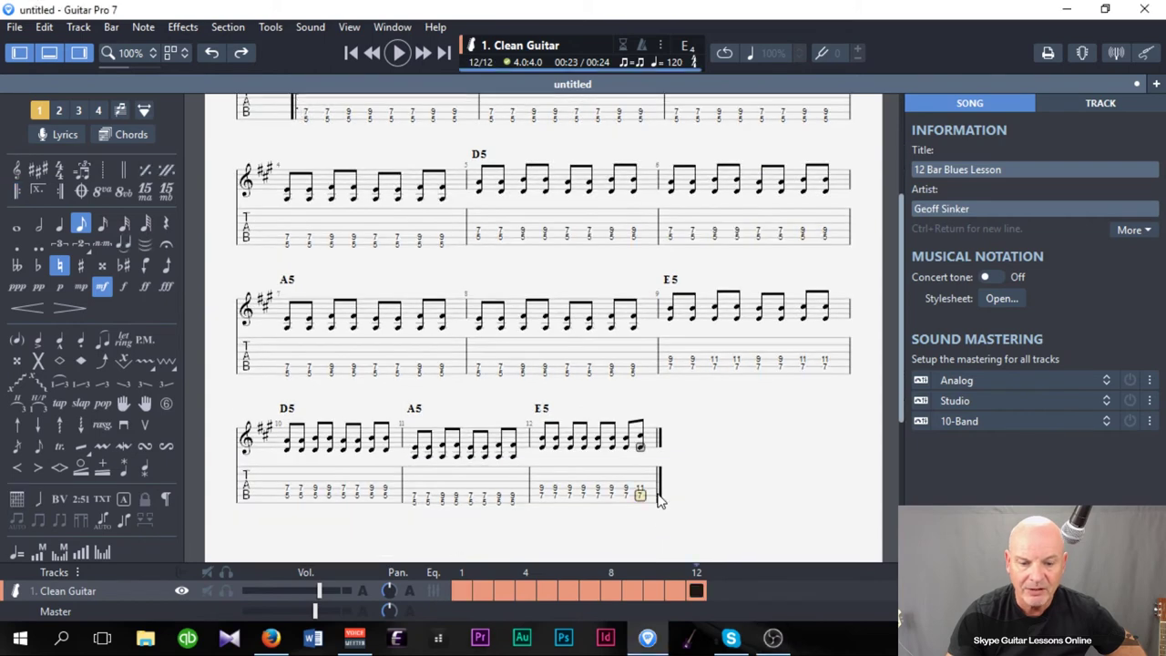
{"action": "left_click", "coordinate": [62, 192]}
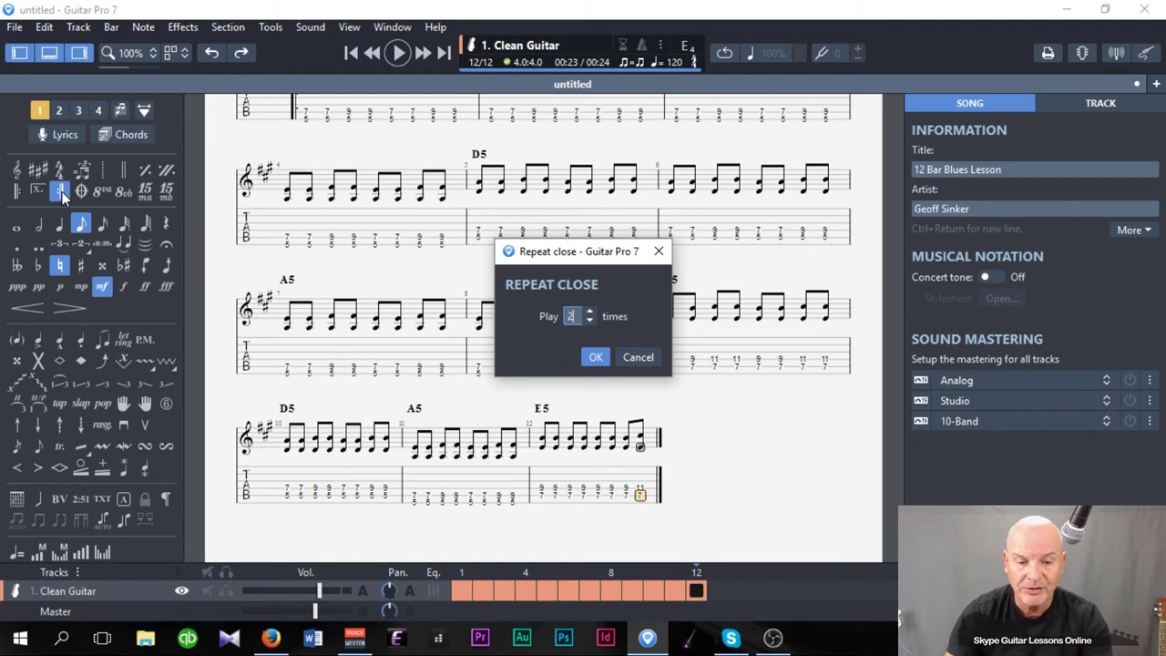
{"action": "left_click", "coordinate": [596, 357]}
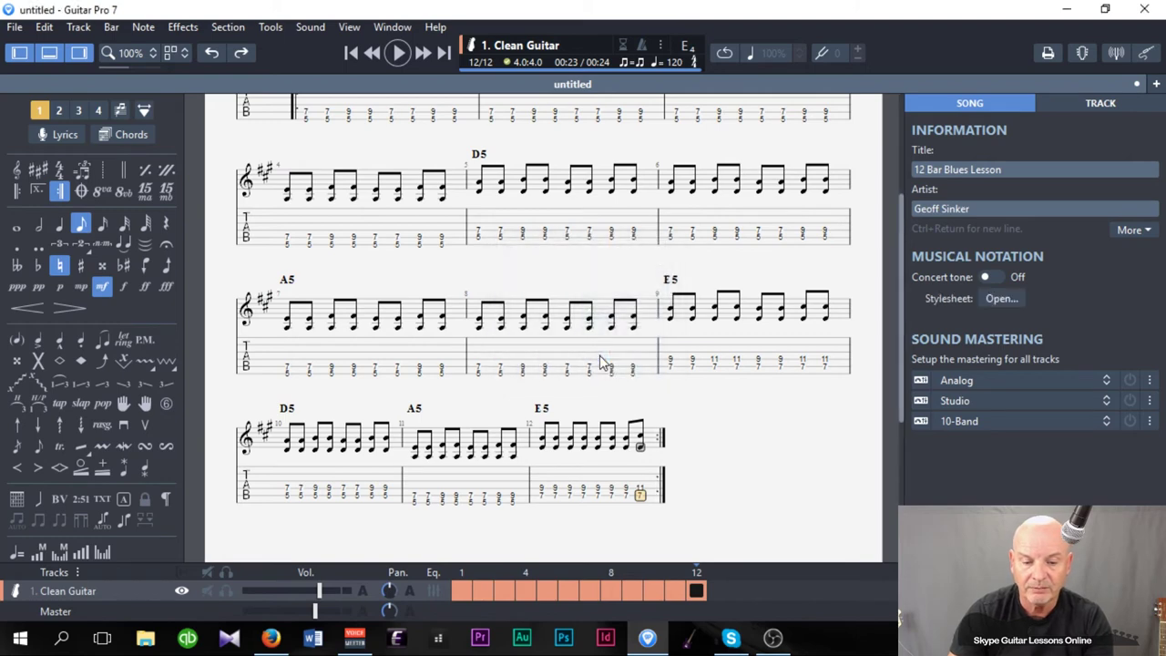
{"action": "scroll", "coordinate": [716, 469], "scroll_direction": "up", "scroll_amount": 3}
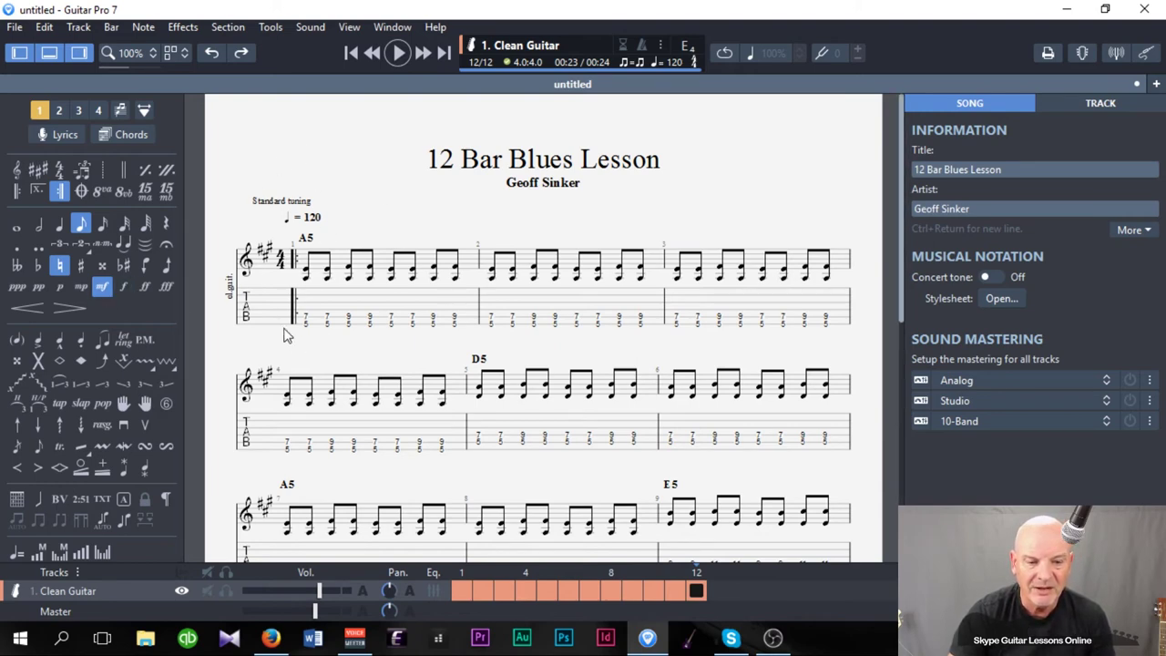
{"action": "scroll", "coordinate": [242, 248], "scroll_direction": "down", "scroll_amount": 2}
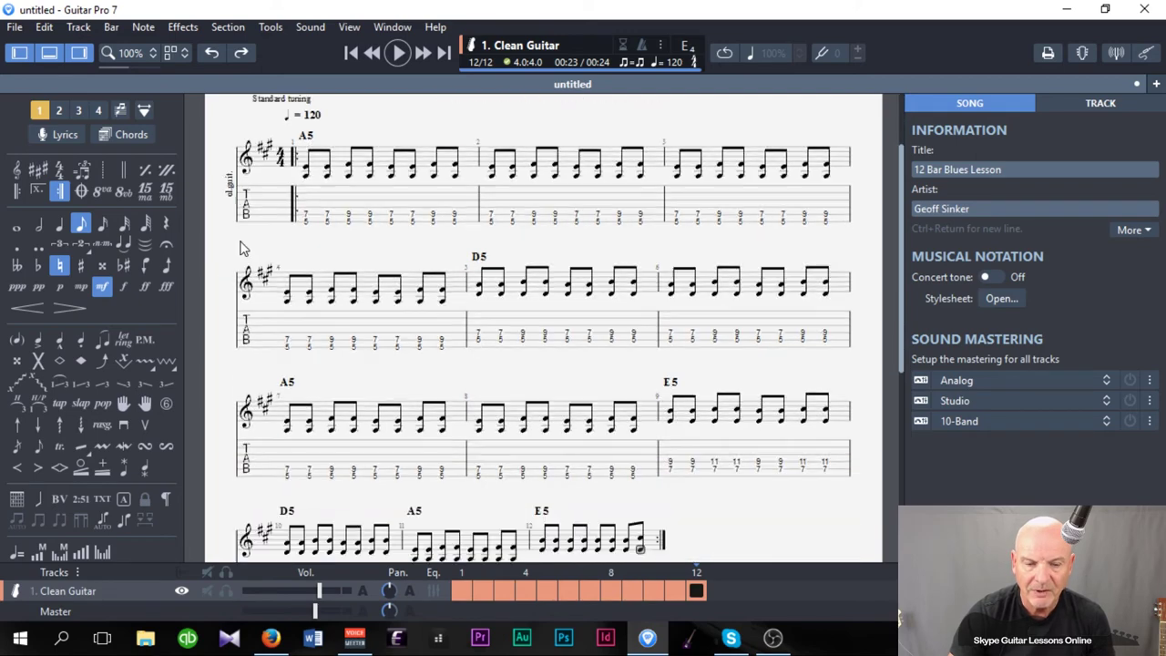
{"action": "scroll", "coordinate": [241, 248], "scroll_direction": "down", "scroll_amount": 4}
{"action": "scroll", "coordinate": [242, 253], "scroll_direction": "up", "scroll_amount": 6}
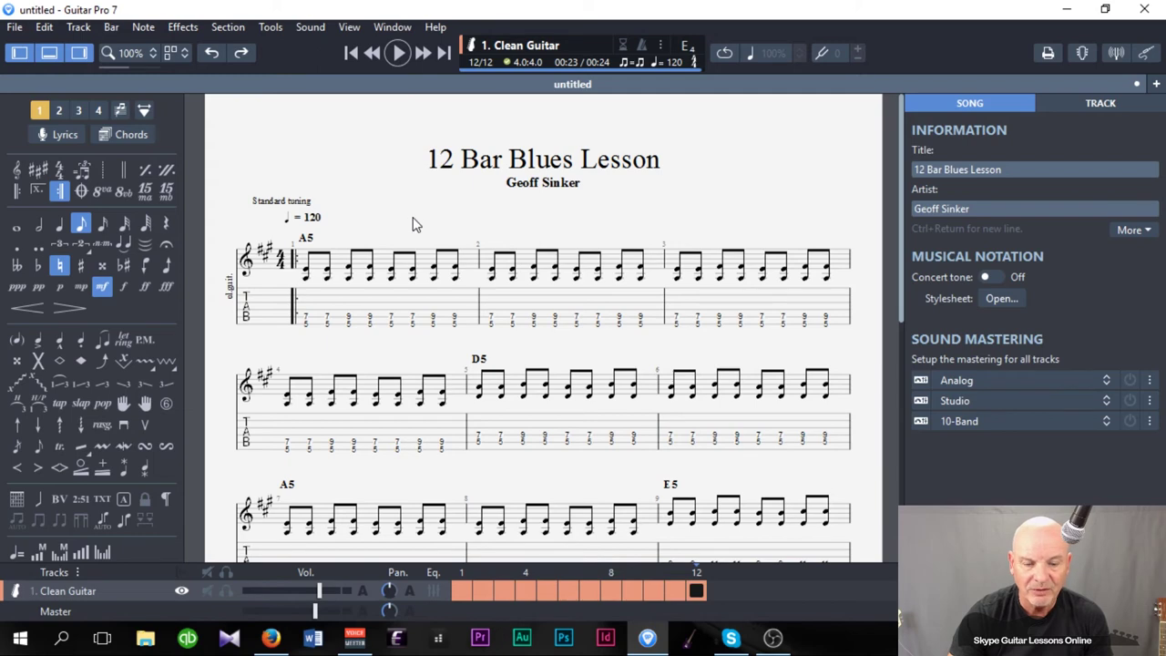
{"action": "scroll", "coordinate": [398, 183], "scroll_direction": "down", "scroll_amount": 4}
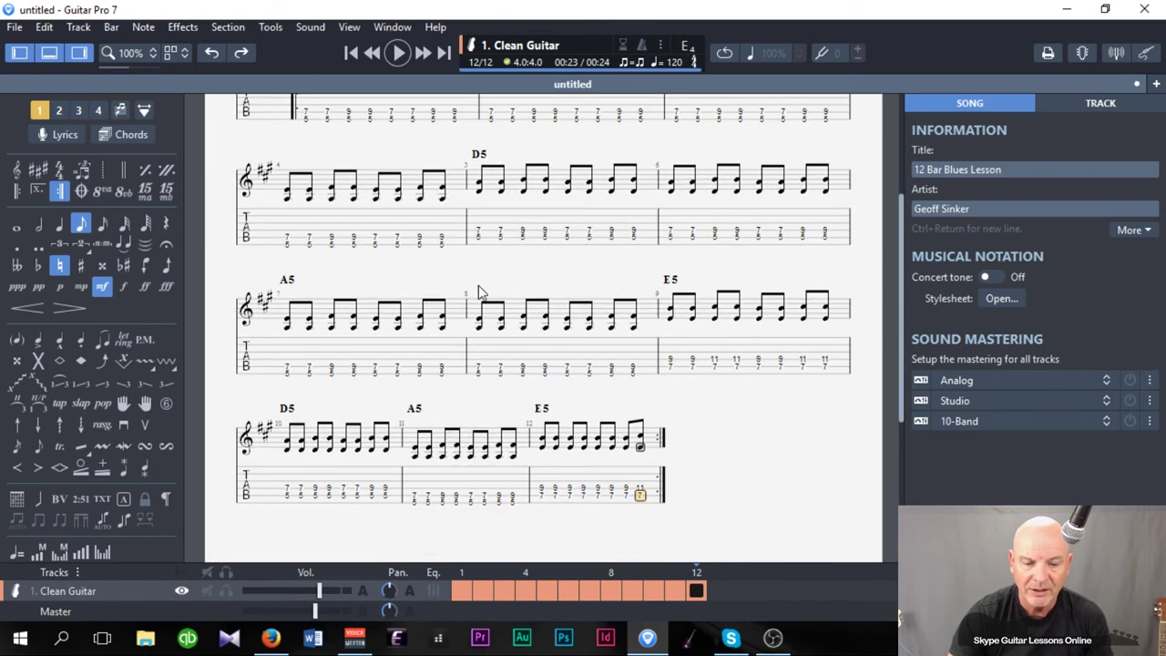
Try a crescendo across all the notes of bar 12 and undo it
{"action": "scroll", "coordinate": [422, 310], "scroll_direction": "up", "scroll_amount": 2}
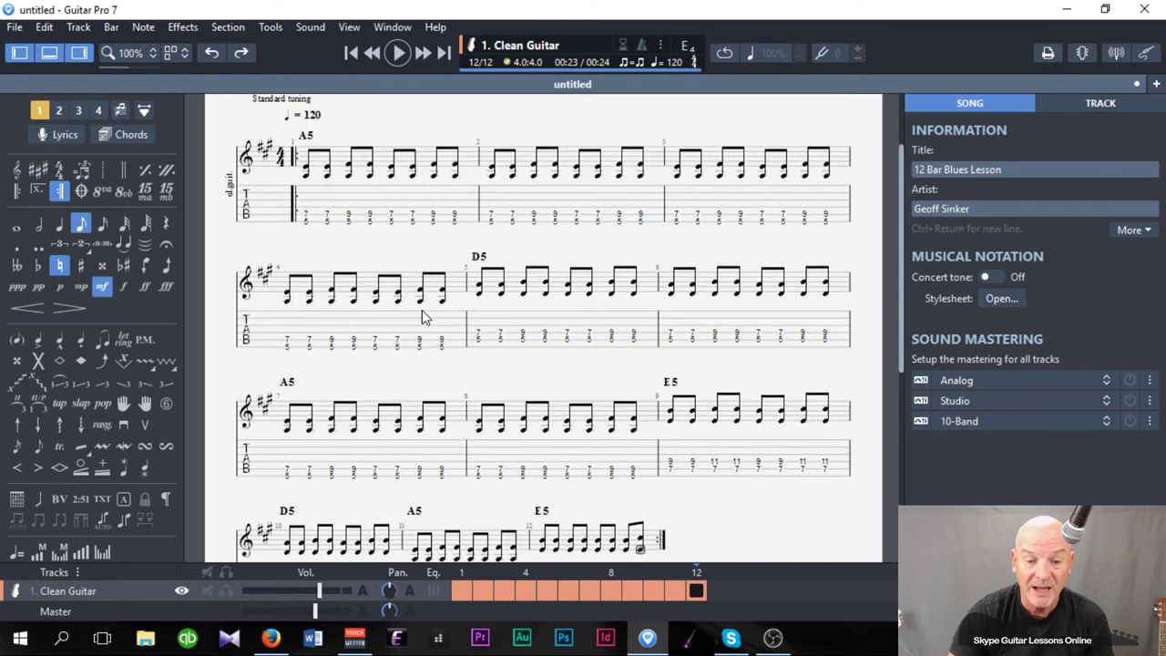
{"action": "scroll", "coordinate": [422, 309], "scroll_direction": "down", "scroll_amount": 1}
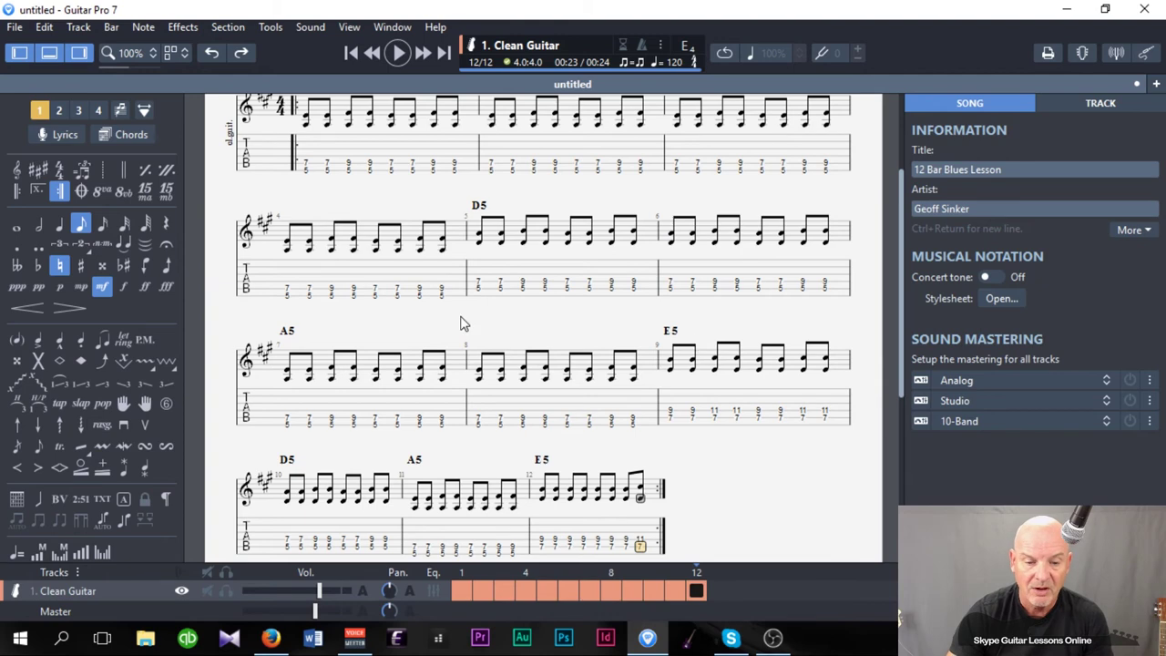
{"action": "scroll", "coordinate": [460, 323], "scroll_direction": "down", "scroll_amount": 1}
{"action": "left_click_drag", "start_coordinate": [544, 436], "coordinate": [643, 438]}
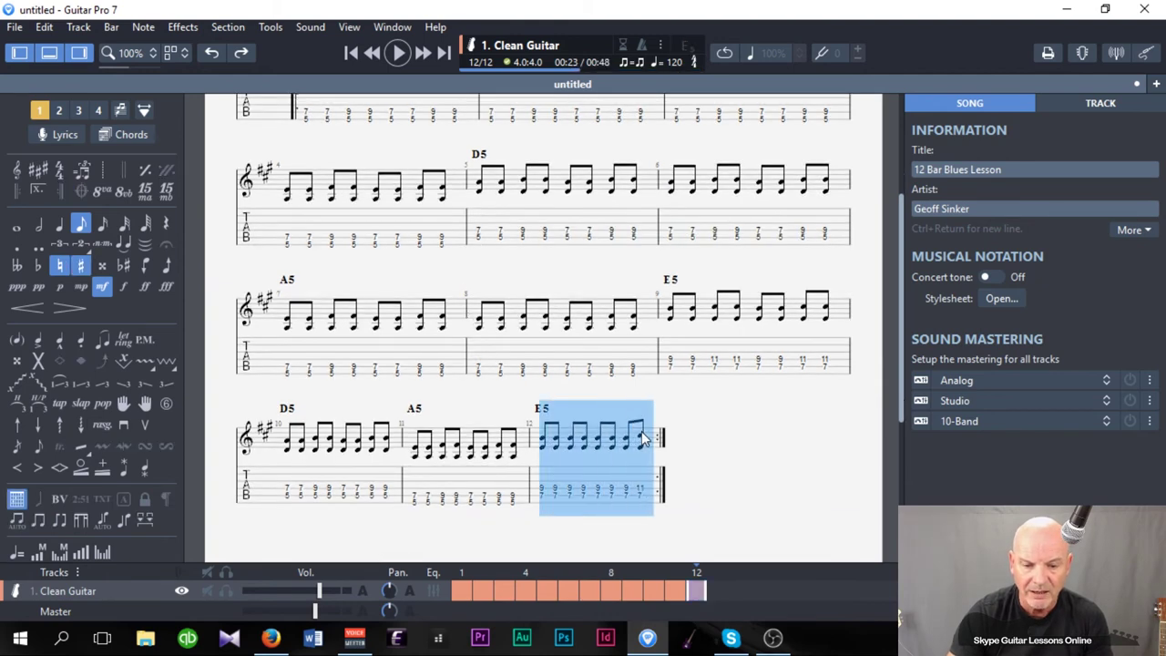
{"action": "left_click", "coordinate": [36, 311]}
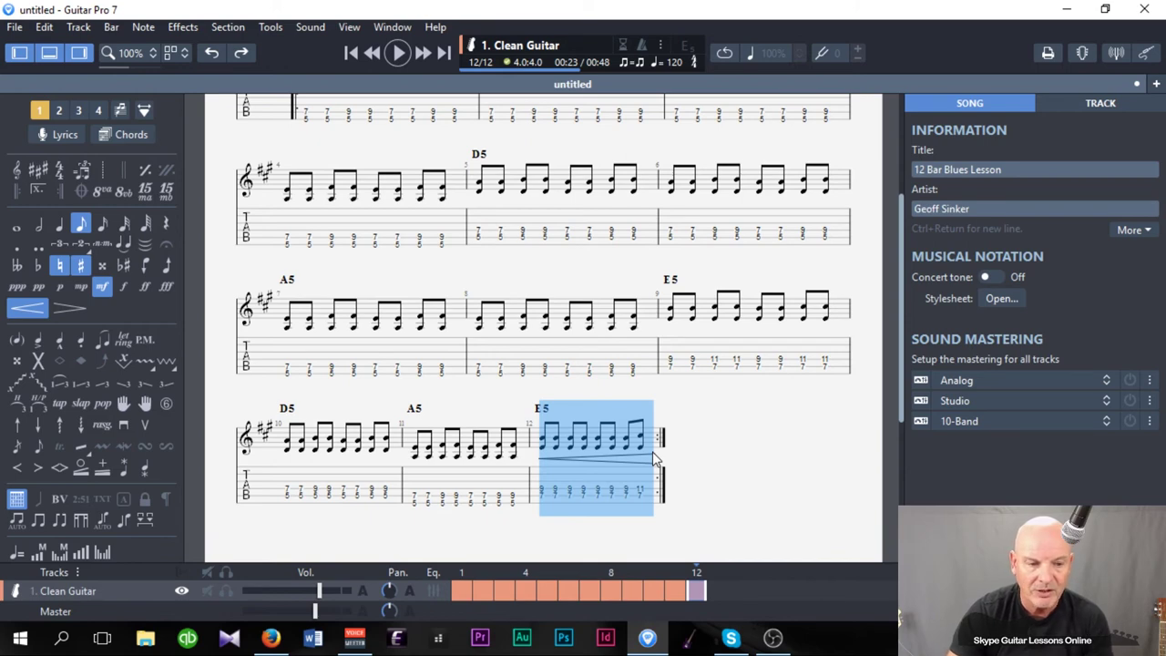
{"action": "key", "text": "ctrl+z"}
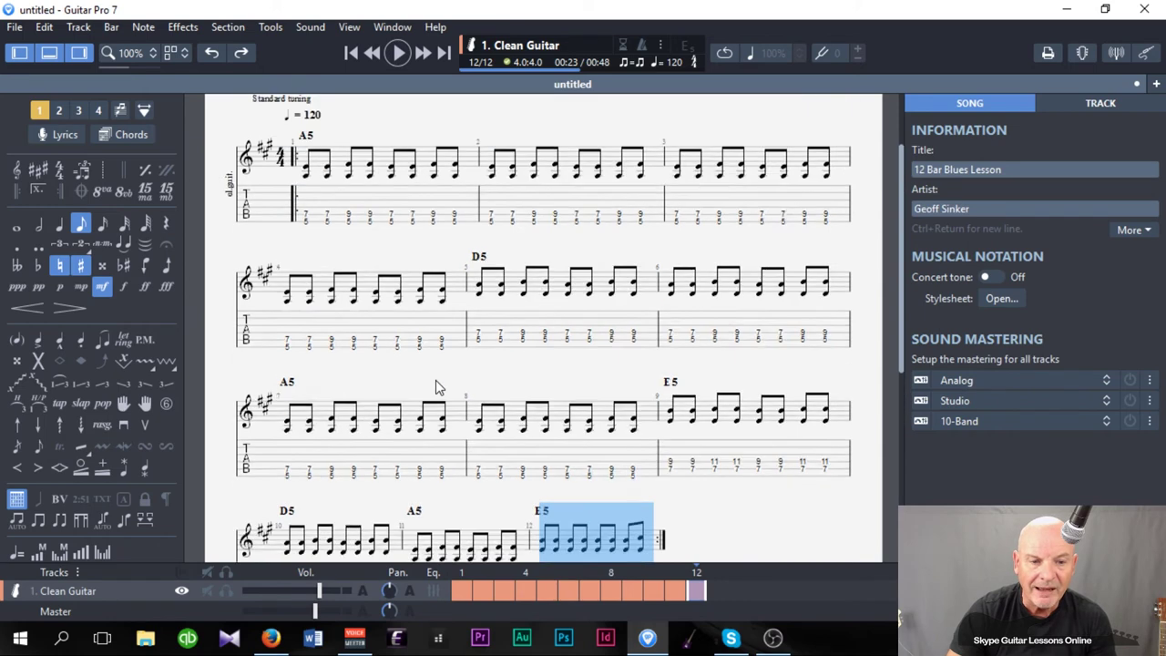
Add left-hand fingering to the first power chord of bar 1: finger 1 on fret 5 and finger 3 on fret 7
{"action": "scroll", "coordinate": [437, 386], "scroll_direction": "up", "scroll_amount": 5}
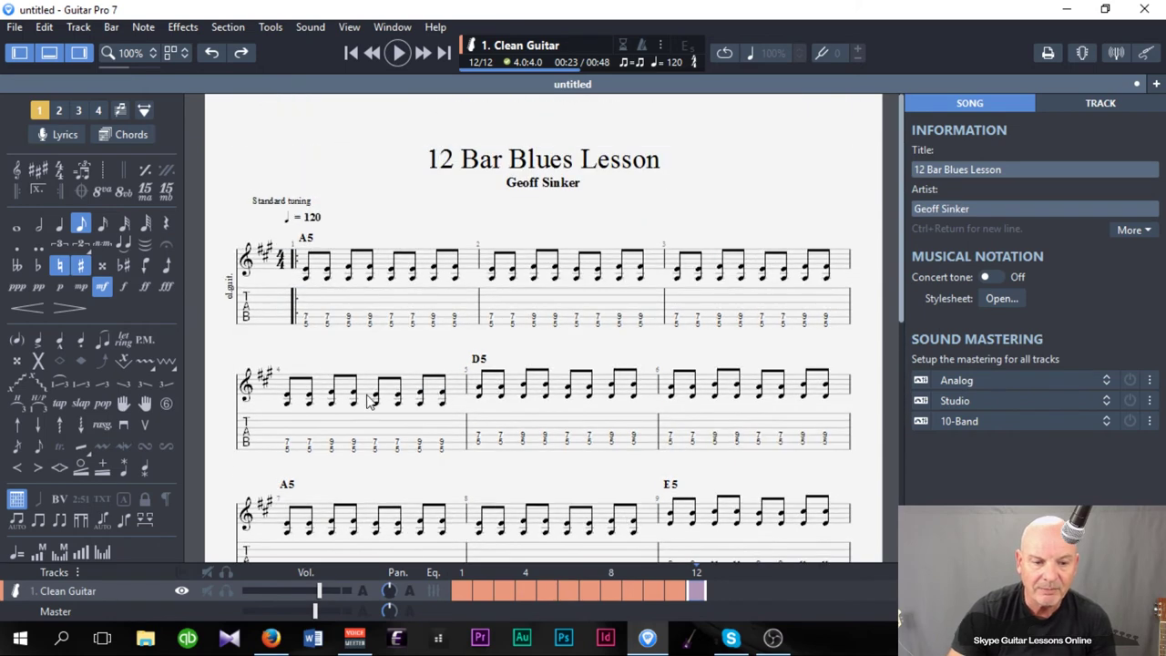
{"action": "left_click", "coordinate": [305, 324]}
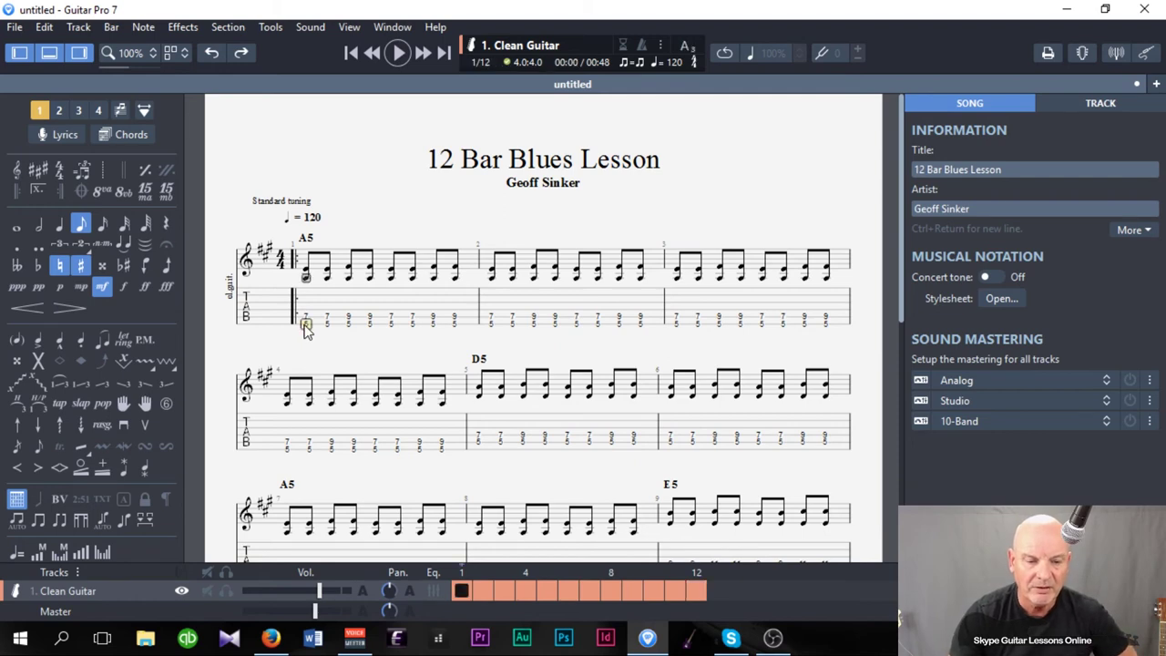
{"action": "left_click", "coordinate": [142, 28]}
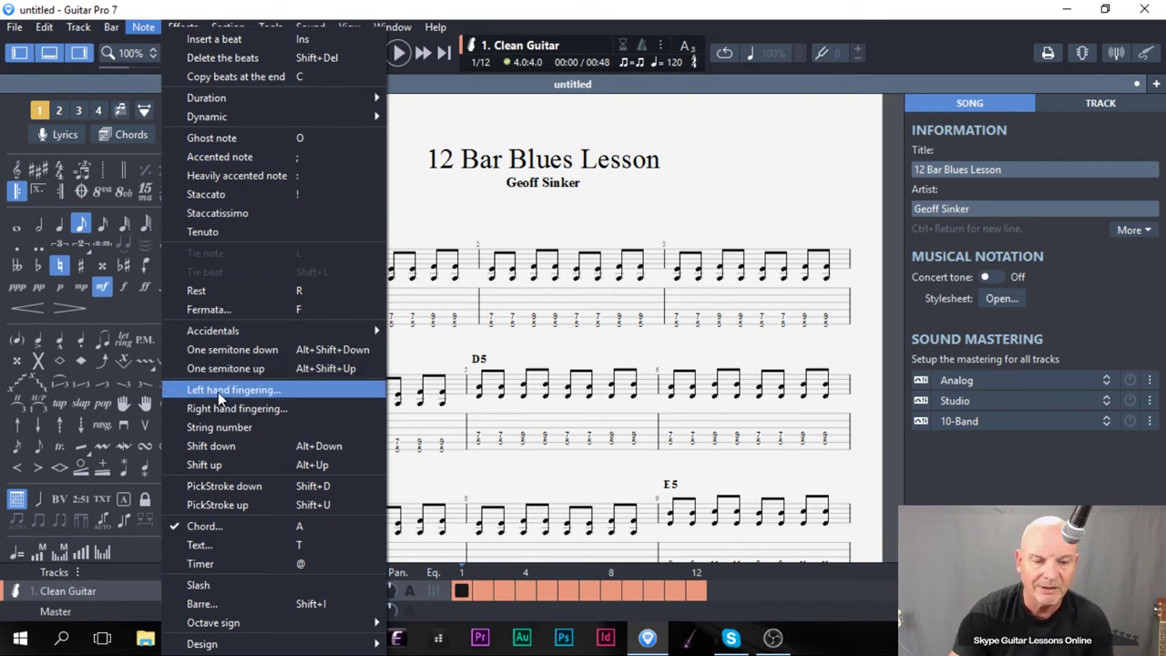
{"action": "left_click", "coordinate": [218, 392]}
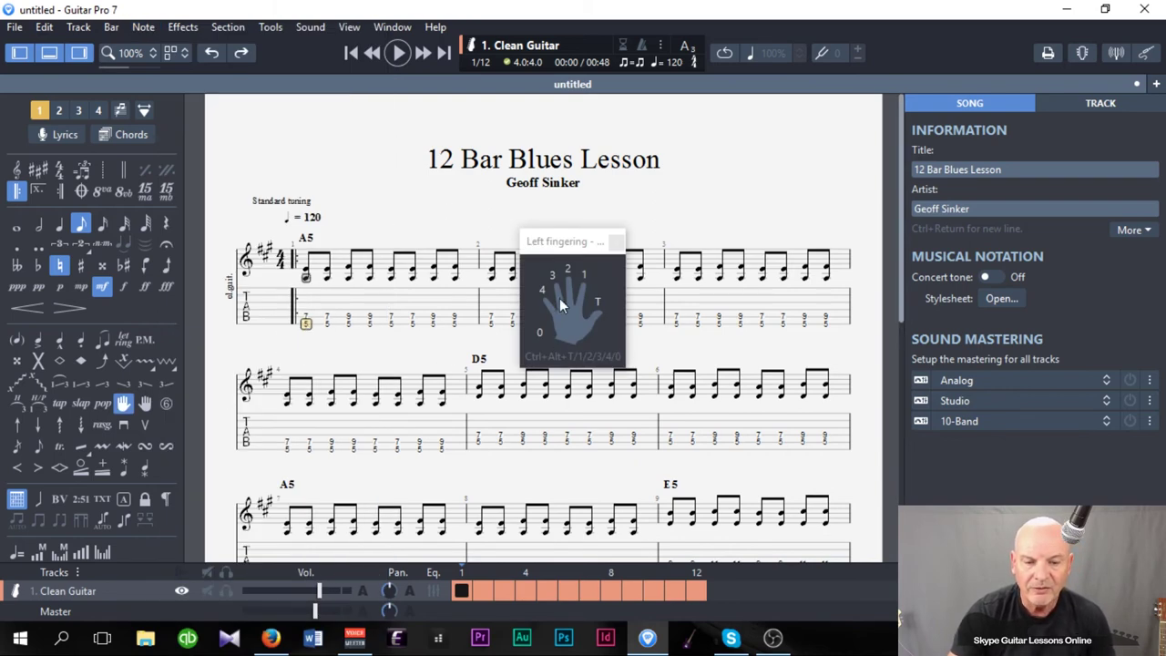
{"action": "left_click", "coordinate": [584, 276]}
{"action": "key", "text": "Up"}
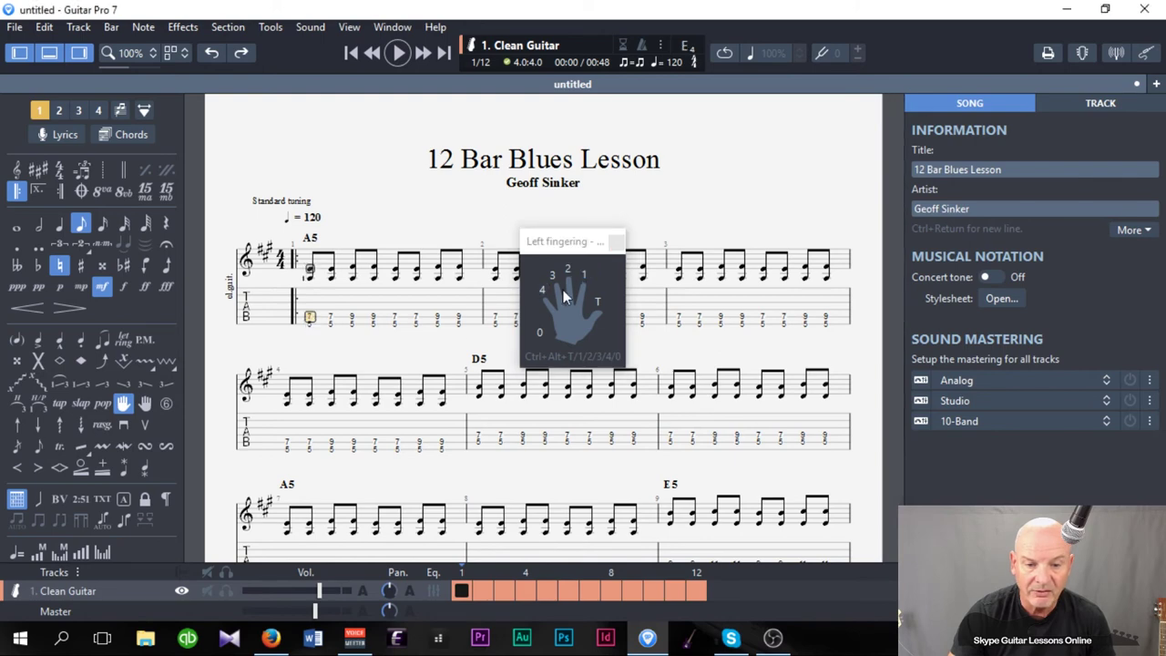
{"action": "left_click", "coordinate": [552, 276]}
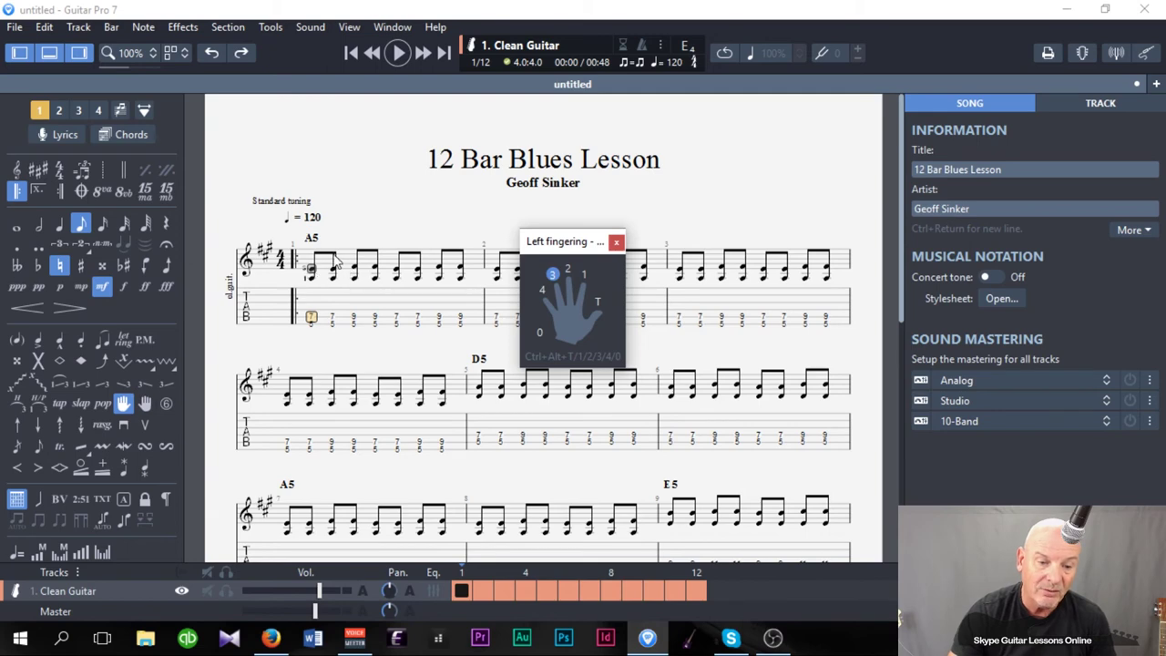
Finger the third chord of bar 1 with left-hand finger 1 on fret 5 and finger 4 on fret 9
{"action": "left_click", "coordinate": [354, 323]}
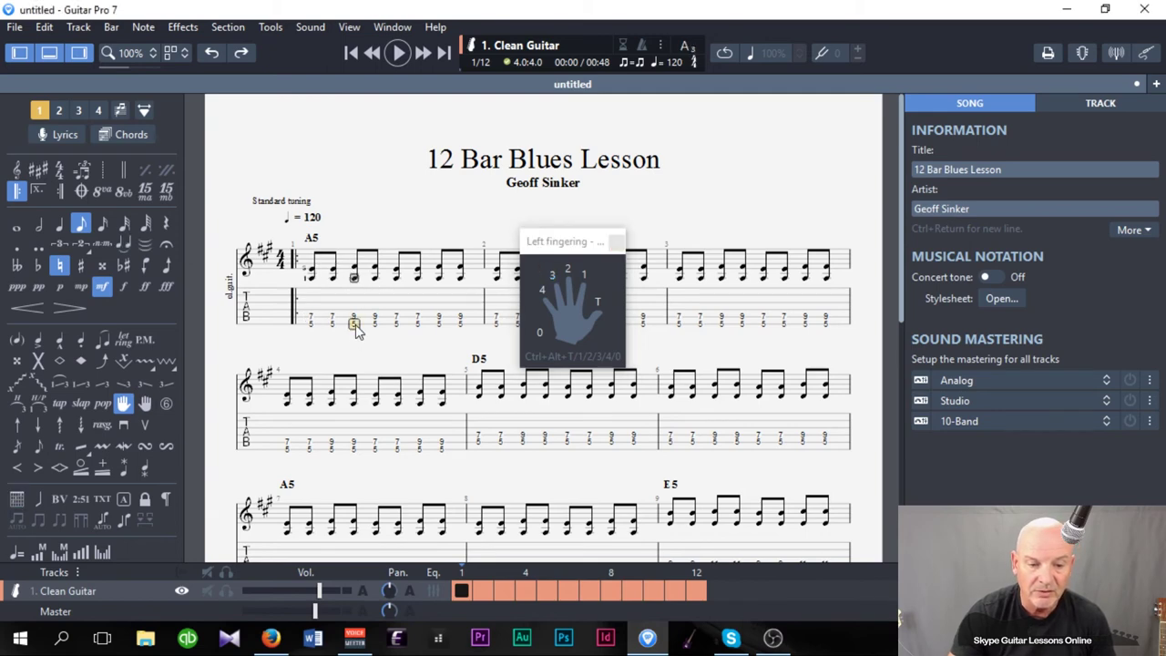
{"action": "left_click", "coordinate": [584, 274]}
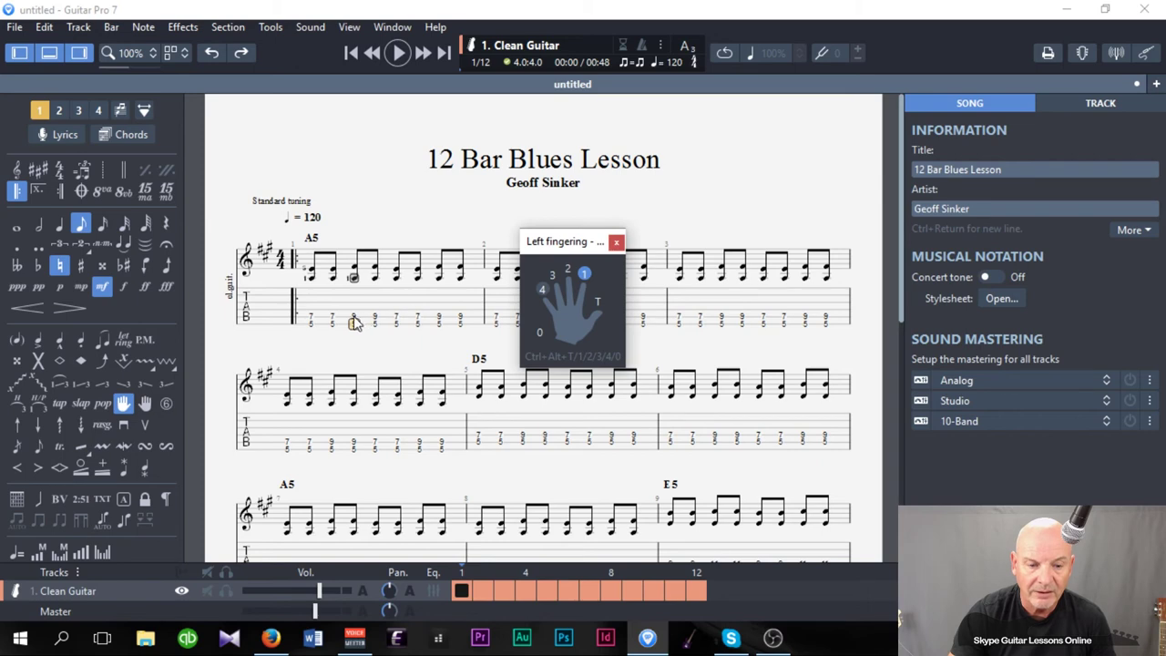
{"action": "left_click", "coordinate": [354, 321]}
{"action": "left_click", "coordinate": [541, 290]}
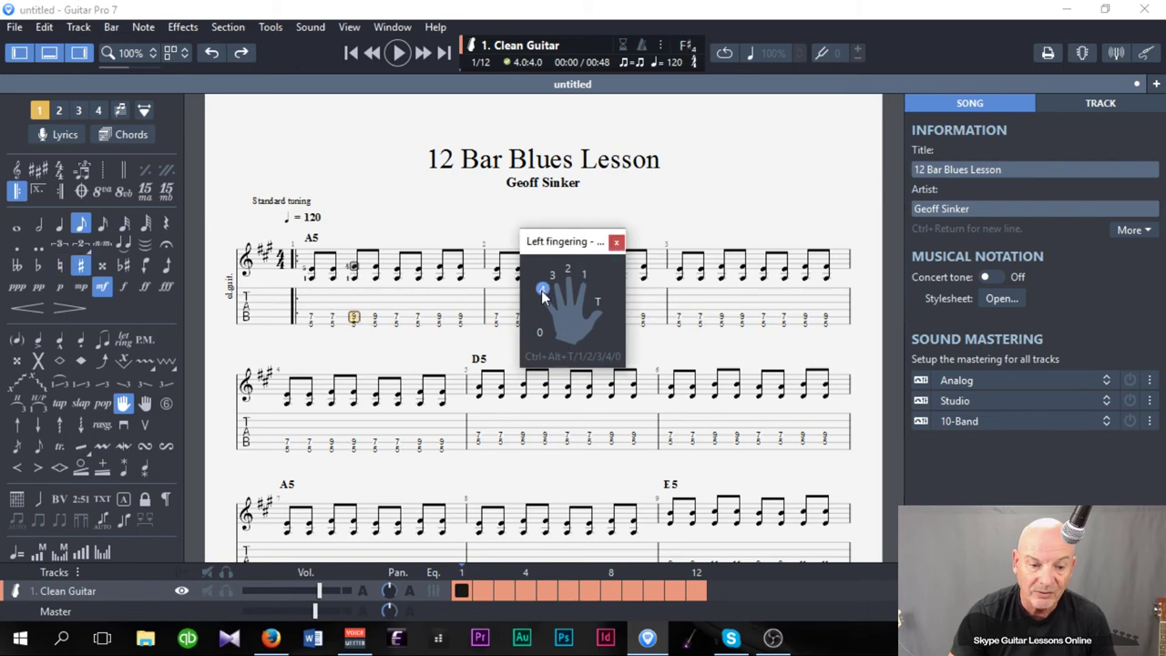
Finger the fifth chord of bar 1 with left-hand finger 1 on fret 5 and finger 3 on fret 7
{"action": "left_click", "coordinate": [396, 321]}
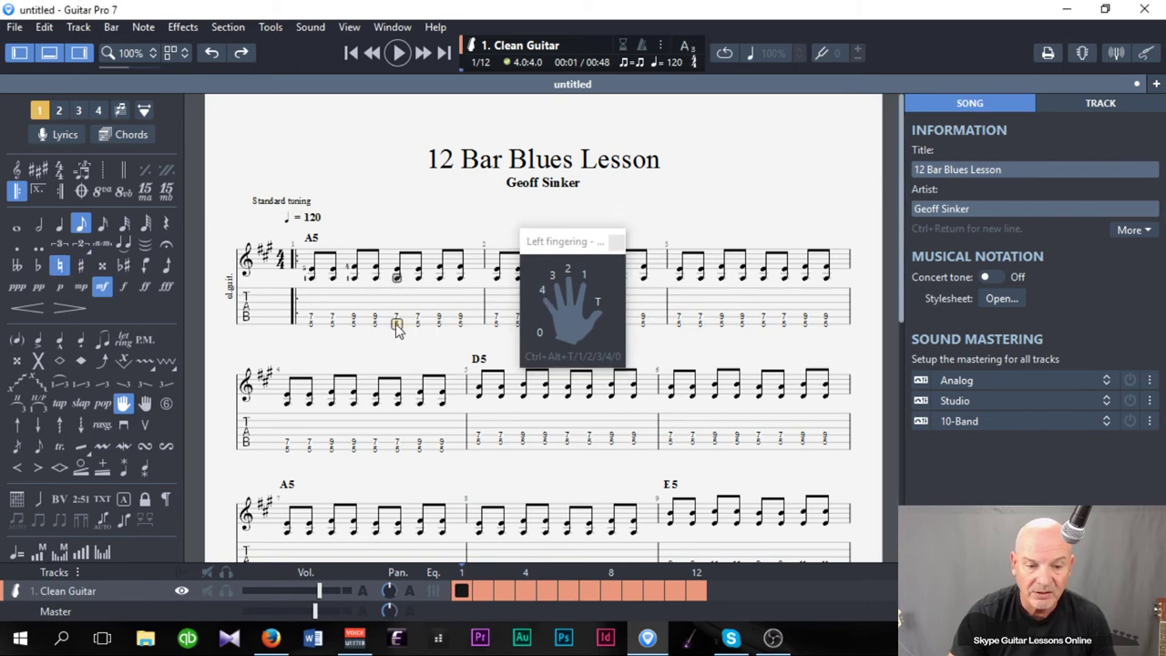
{"action": "left_click", "coordinate": [585, 274]}
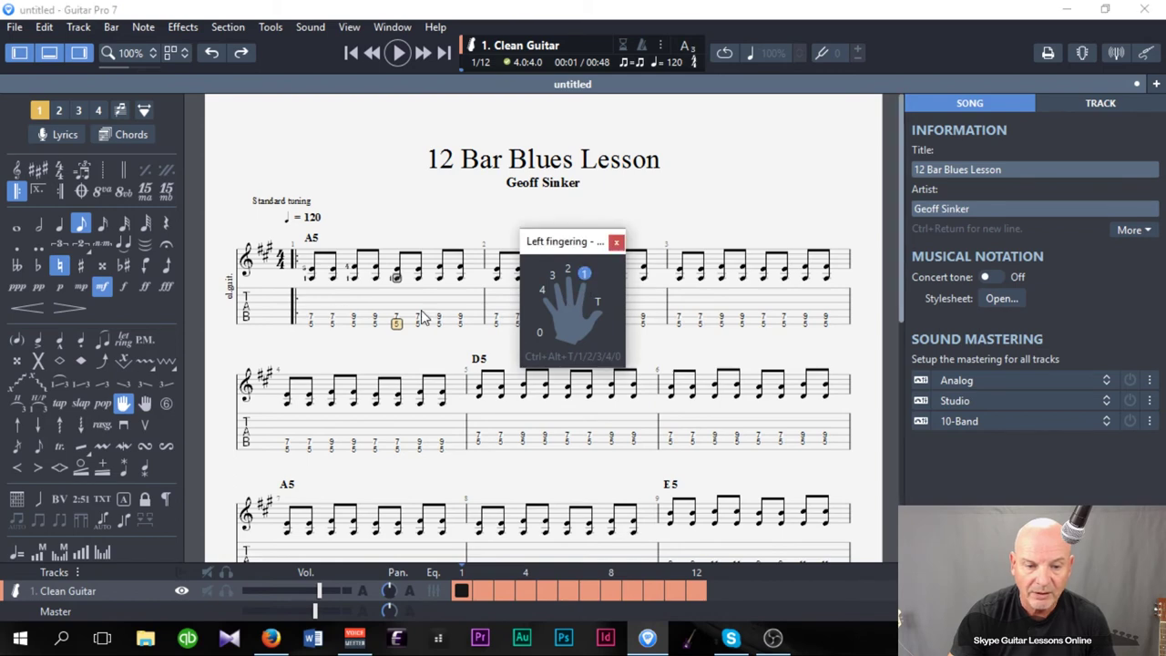
{"action": "left_click", "coordinate": [397, 317]}
{"action": "left_click", "coordinate": [552, 274]}
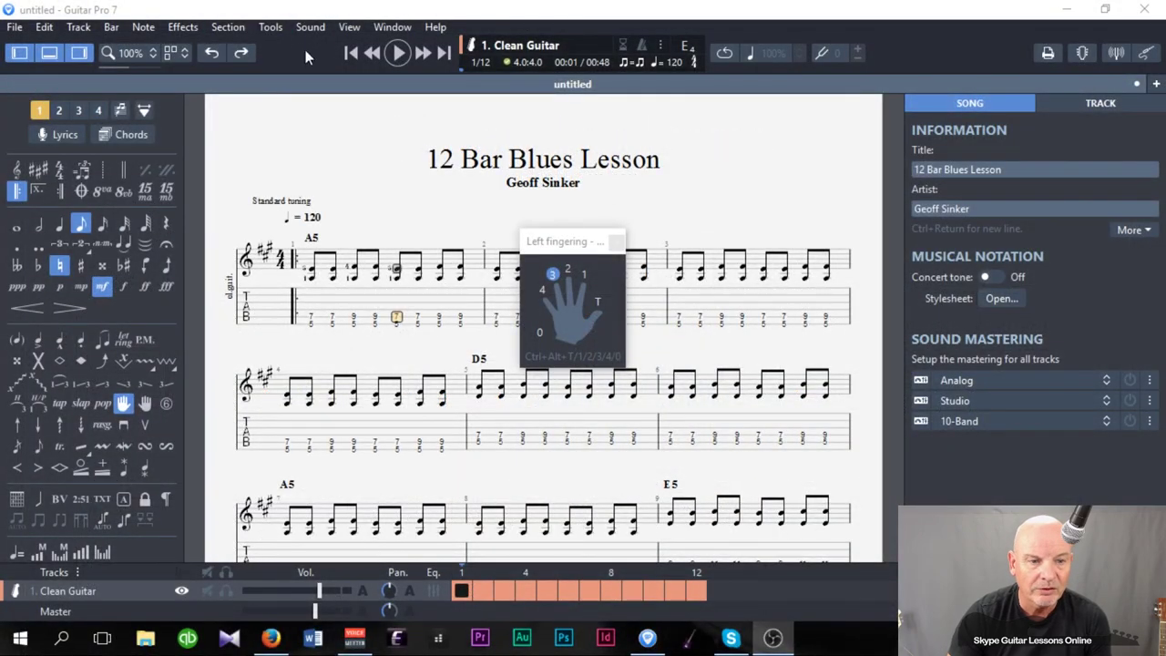
View the right-hand fingering options and close both fingering windows
{"action": "left_click", "coordinate": [145, 26]}
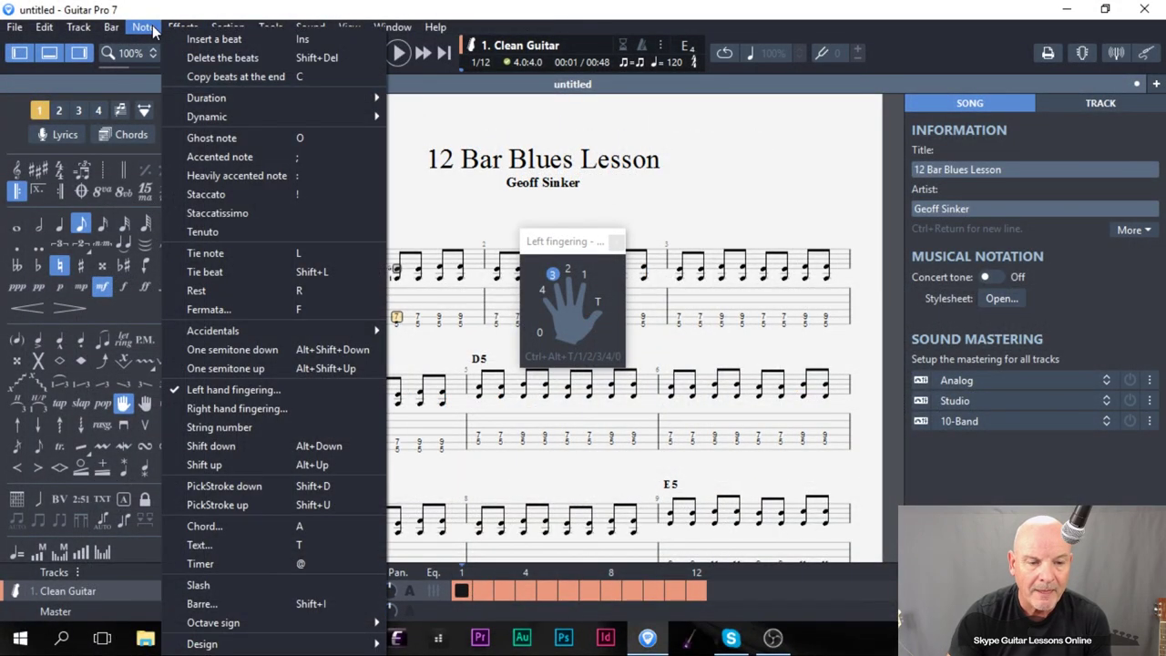
{"action": "left_click", "coordinate": [239, 410]}
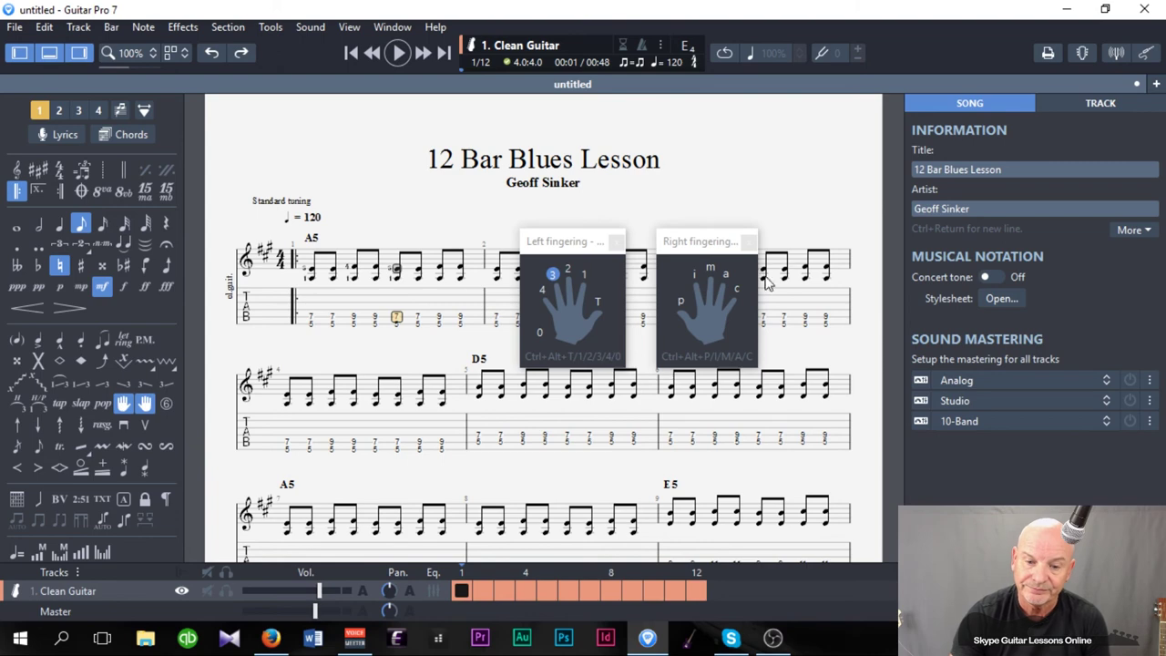
{"action": "left_click", "coordinate": [748, 242]}
{"action": "left_click", "coordinate": [617, 242]}
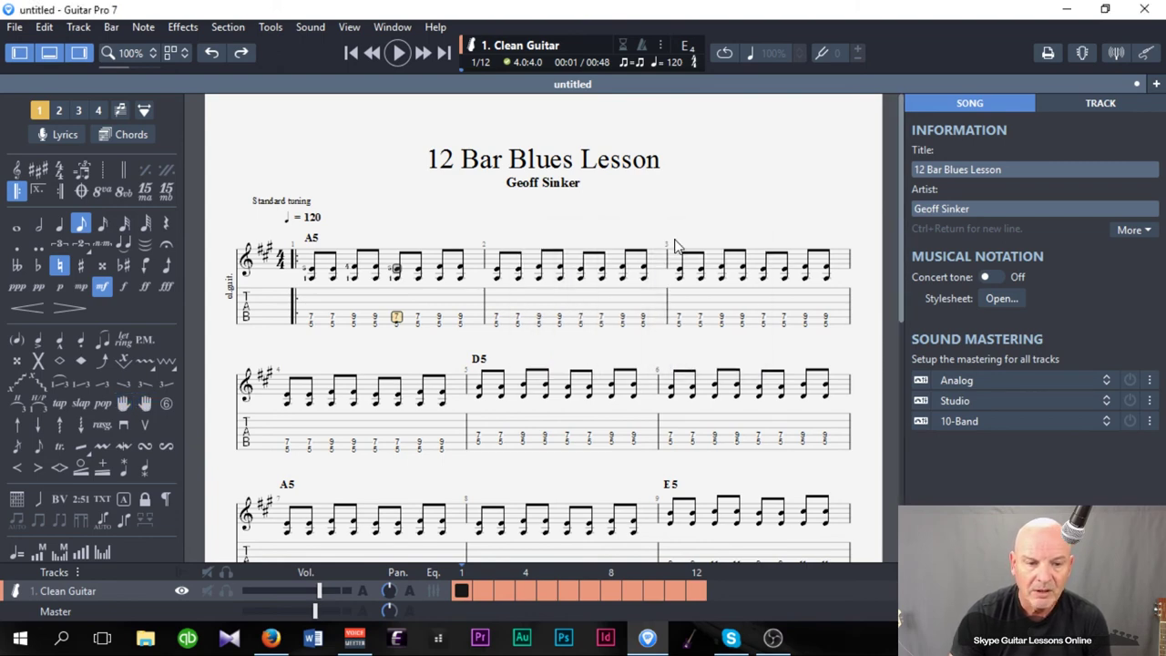
Return to the first chord of bar 1 and undo all the left-hand fingerings
{"action": "key", "text": "Left"}
{"action": "key", "text": "Left"}
{"action": "key", "text": "Left"}
{"action": "key", "text": "Left"}
{"action": "left_click", "coordinate": [214, 50]}
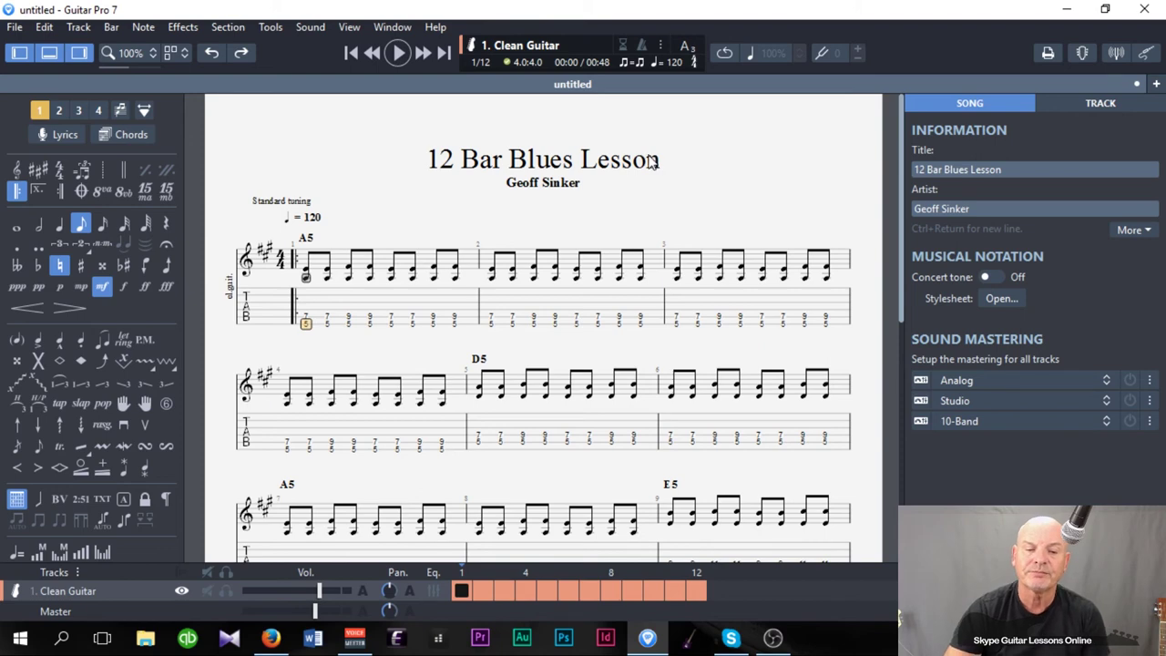
Save the score as "12 Bar Blues Lesson.gp" in the Pentatonic scale folder
{"action": "left_click", "coordinate": [8, 27]}
{"action": "left_click", "coordinate": [41, 199]}
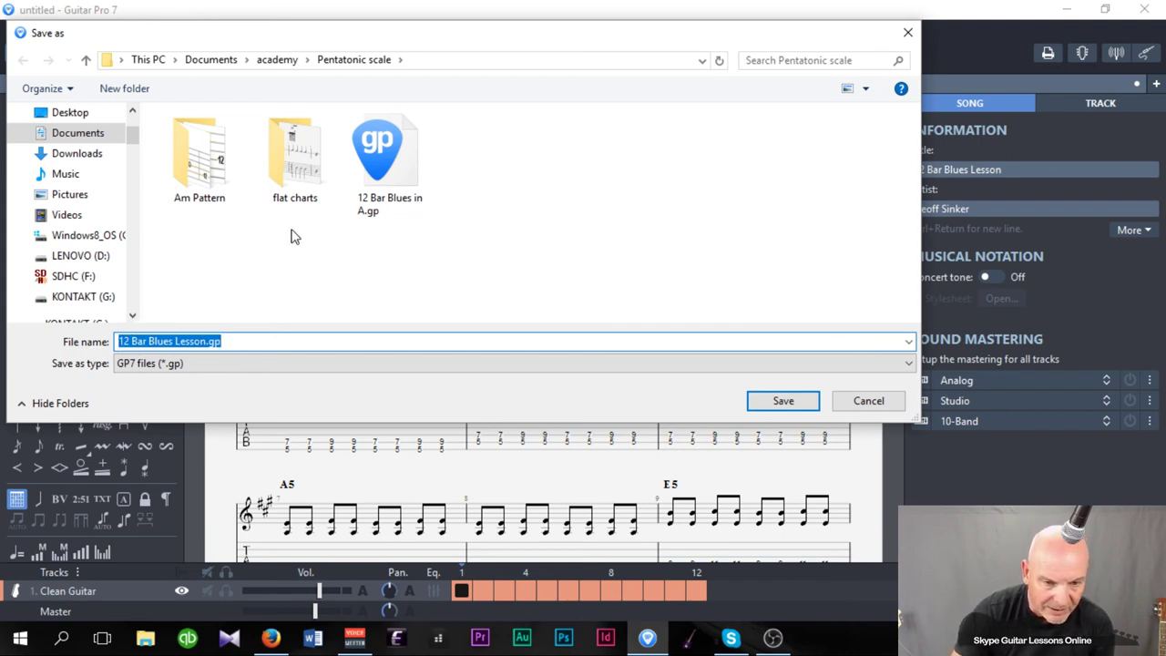
{"action": "left_click", "coordinate": [783, 401]}
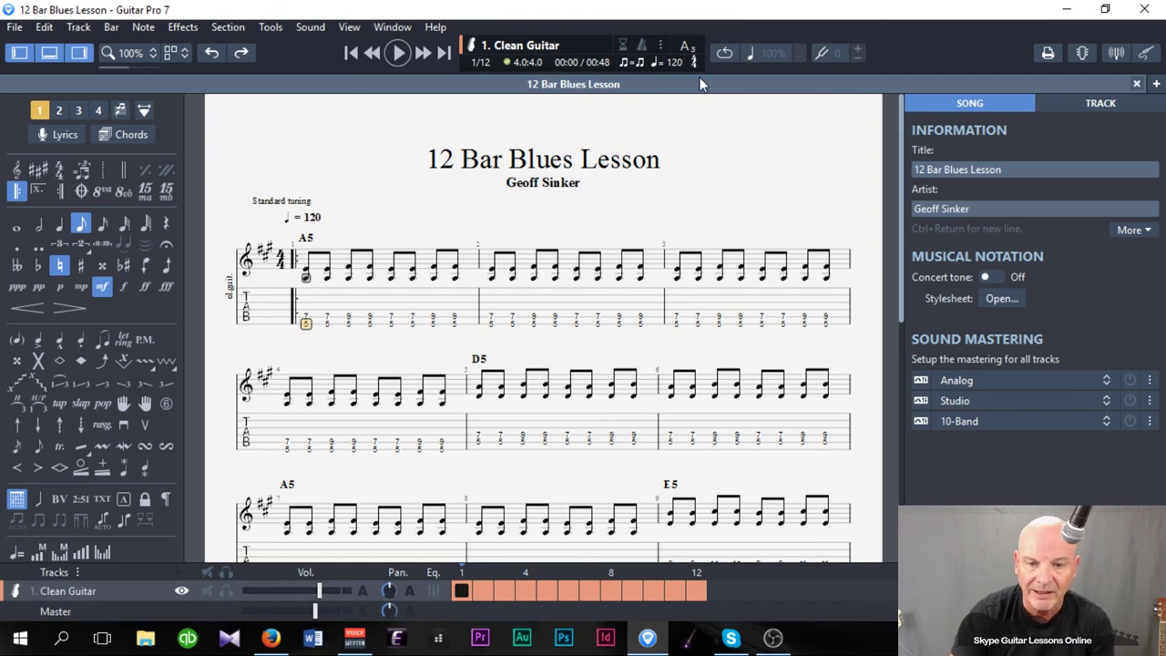
Set the song's tempo to 100 bpm in the automation editor
{"action": "left_click", "coordinate": [675, 63]}
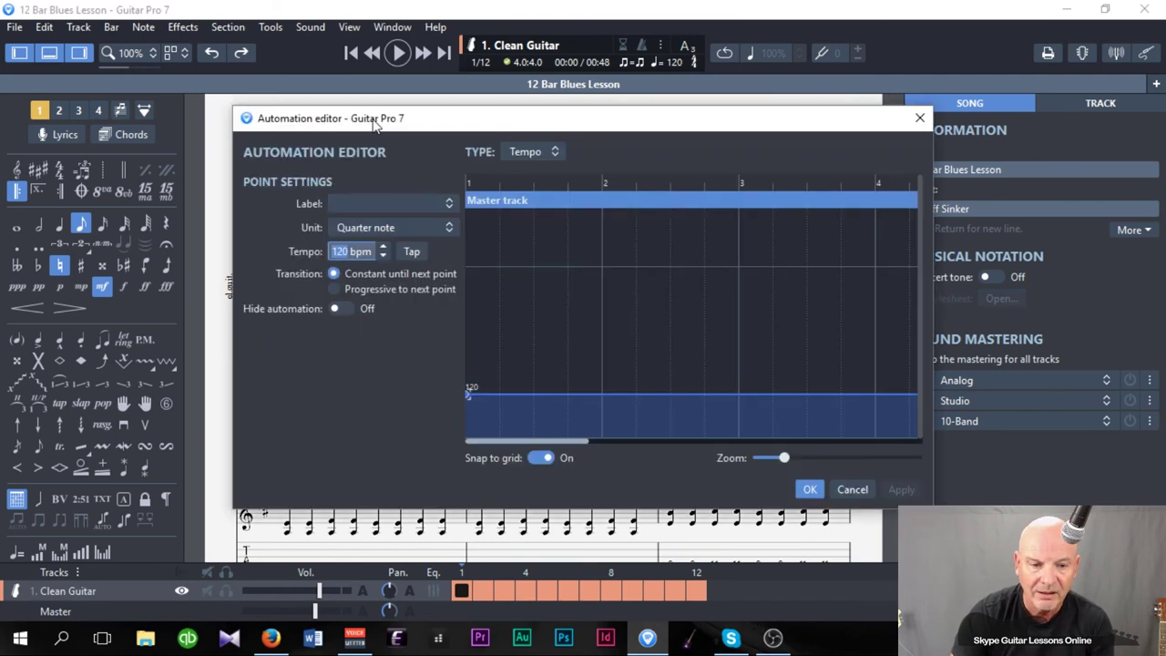
{"action": "left_click", "coordinate": [382, 256]}
{"action": "left_click", "coordinate": [382, 256]}
{"action": "left_click", "coordinate": [382, 256]}
{"action": "left_click", "coordinate": [381, 256]}
{"action": "left_click", "coordinate": [382, 256]}
{"action": "left_click", "coordinate": [381, 256]}
{"action": "left_click", "coordinate": [382, 256]}
{"action": "left_click", "coordinate": [382, 256]}
{"action": "left_click", "coordinate": [382, 256]}
{"action": "left_click", "coordinate": [382, 256]}
{"action": "left_click", "coordinate": [382, 256]}
{"action": "left_click", "coordinate": [382, 256]}
{"action": "left_click", "coordinate": [382, 256]}
{"action": "left_click", "coordinate": [382, 256]}
{"action": "left_click", "coordinate": [902, 489]}
{"action": "left_click", "coordinate": [810, 489]}
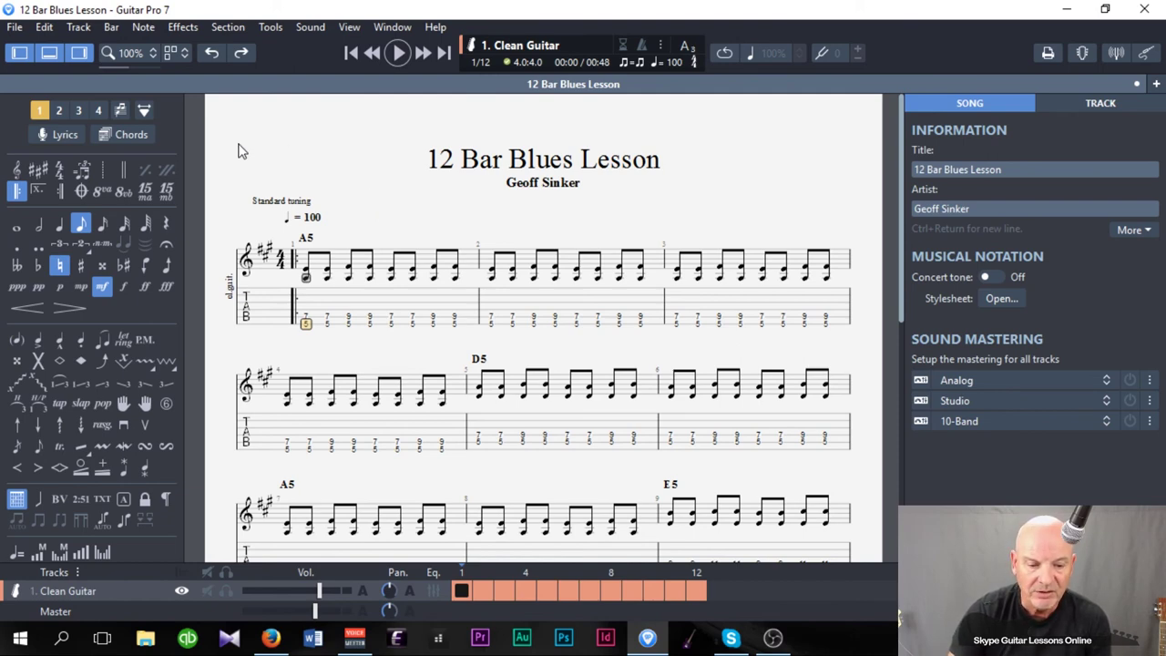
Play the song from bar 1 to hear the tempo, and pause after bar 5
{"action": "left_click", "coordinate": [398, 55]}
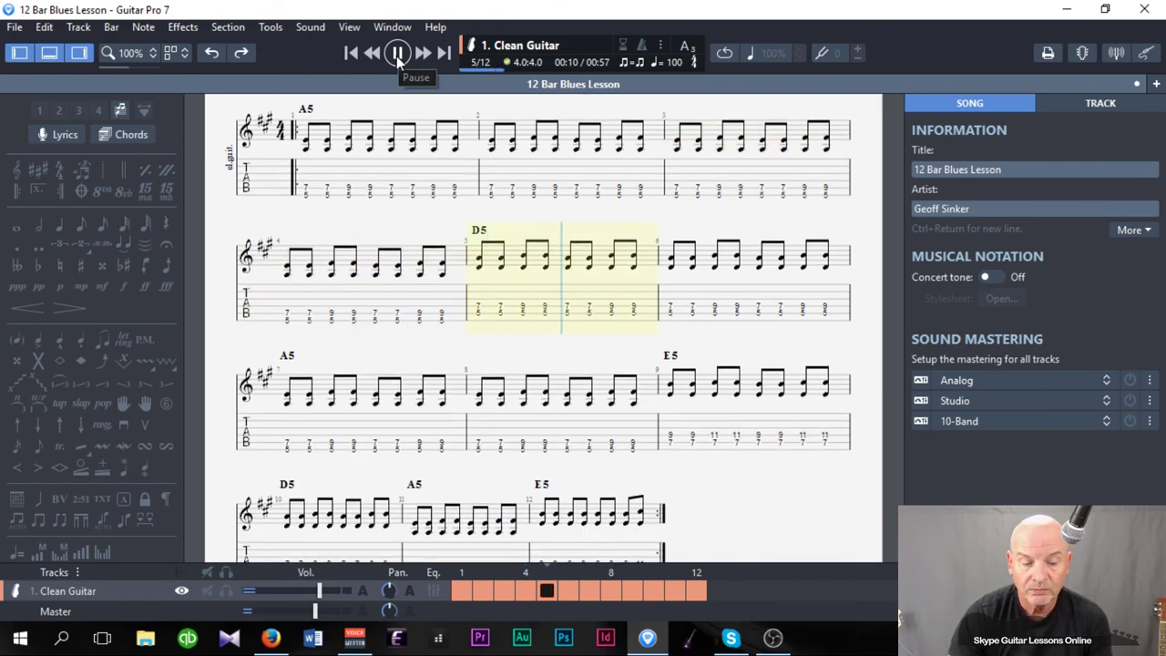
{"action": "left_click", "coordinate": [396, 55]}
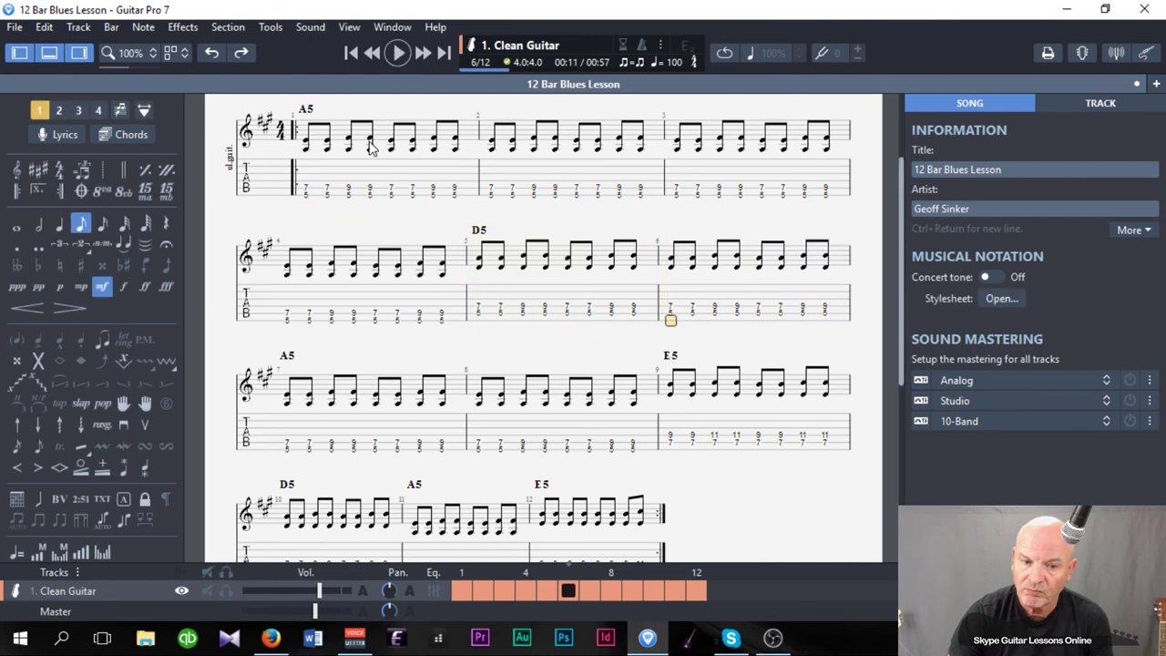
{"action": "scroll", "coordinate": [365, 273], "scroll_direction": "up", "scroll_amount": 3}
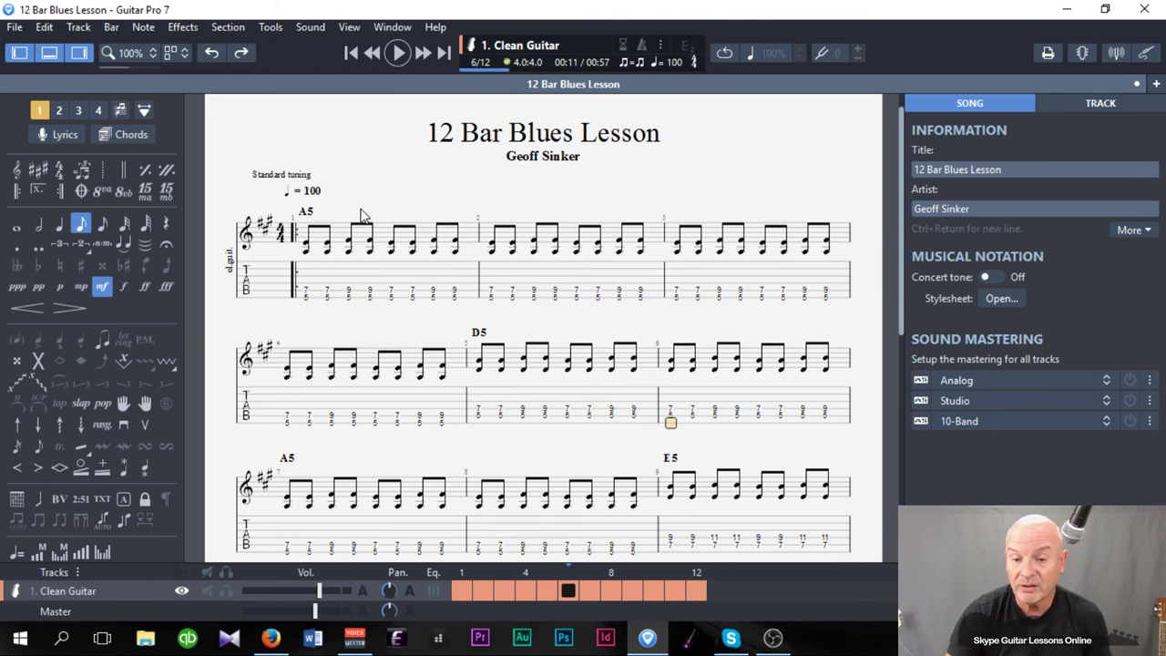
Change the guitar track's sound to the Blues preset of Overdrive Guitar and play the song back into its repeat
{"action": "left_click", "coordinate": [1100, 103]}
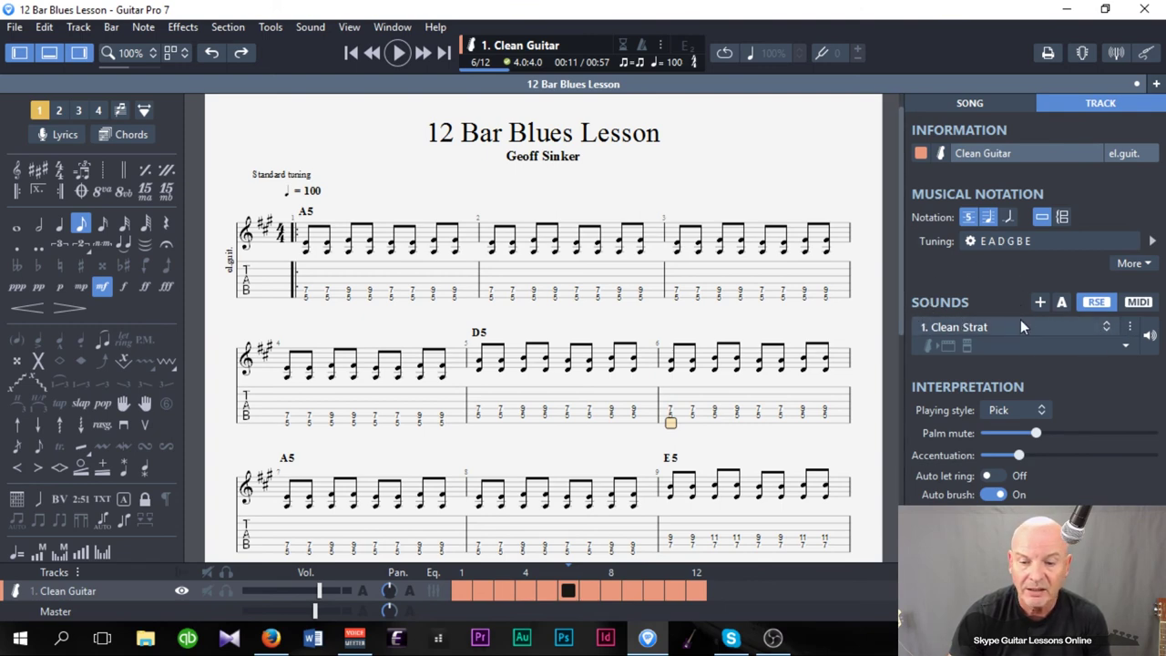
{"action": "left_click", "coordinate": [1103, 326]}
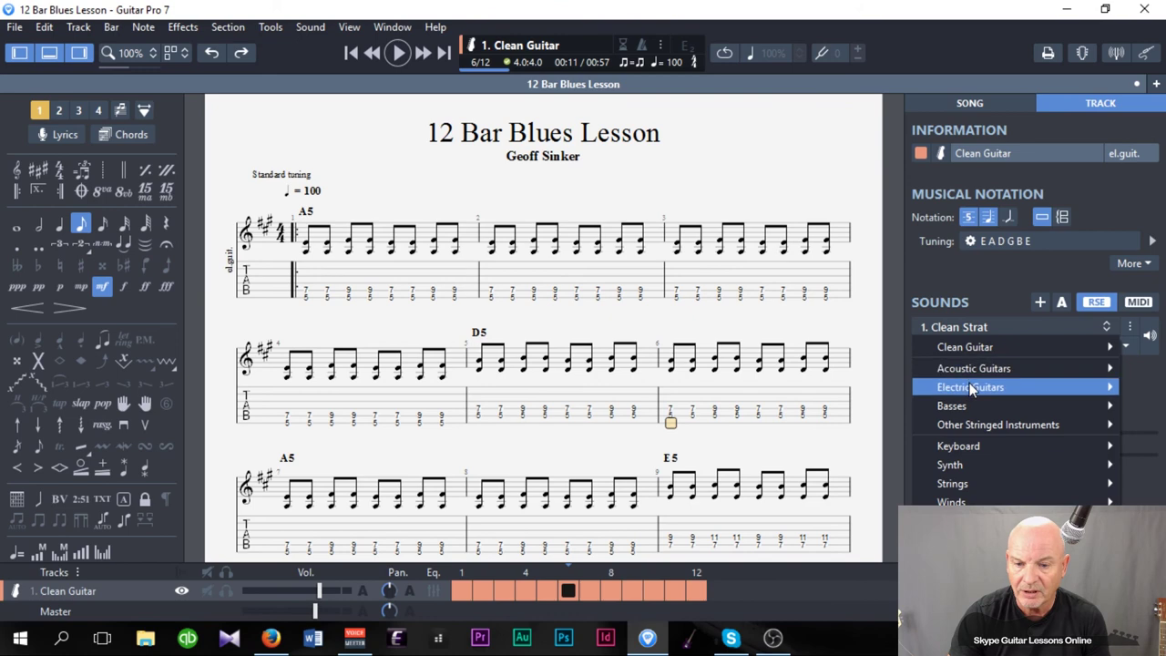
{"action": "mouse_move", "coordinate": [971, 389]}
{"action": "mouse_move", "coordinate": [854, 390]}
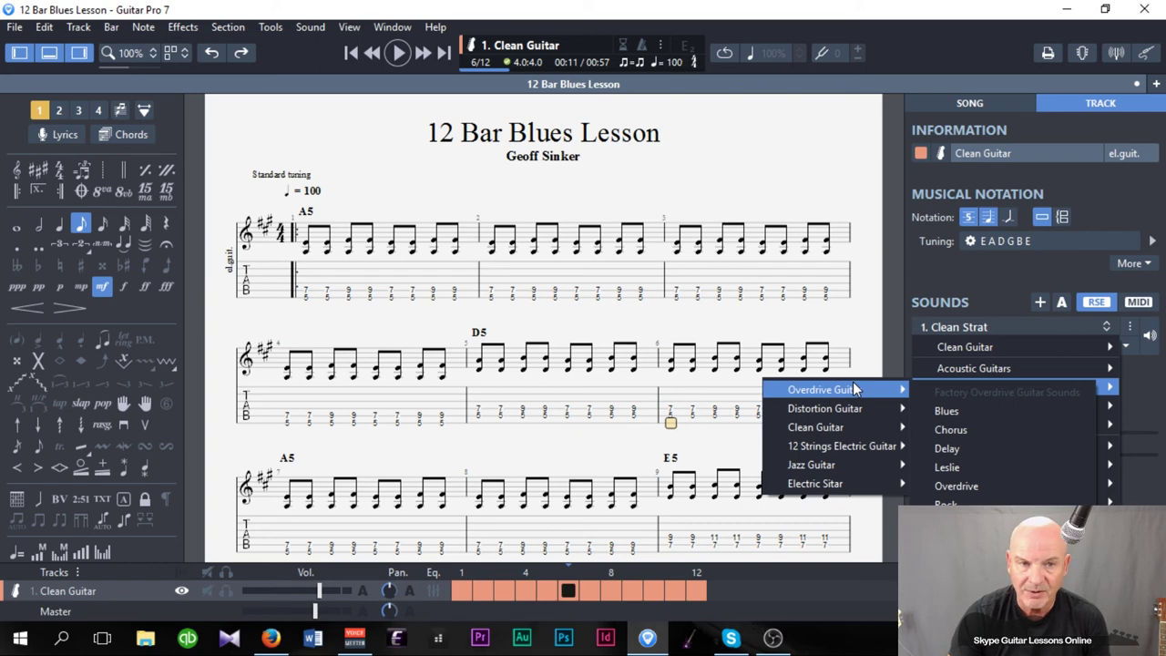
{"action": "left_click", "coordinate": [946, 412]}
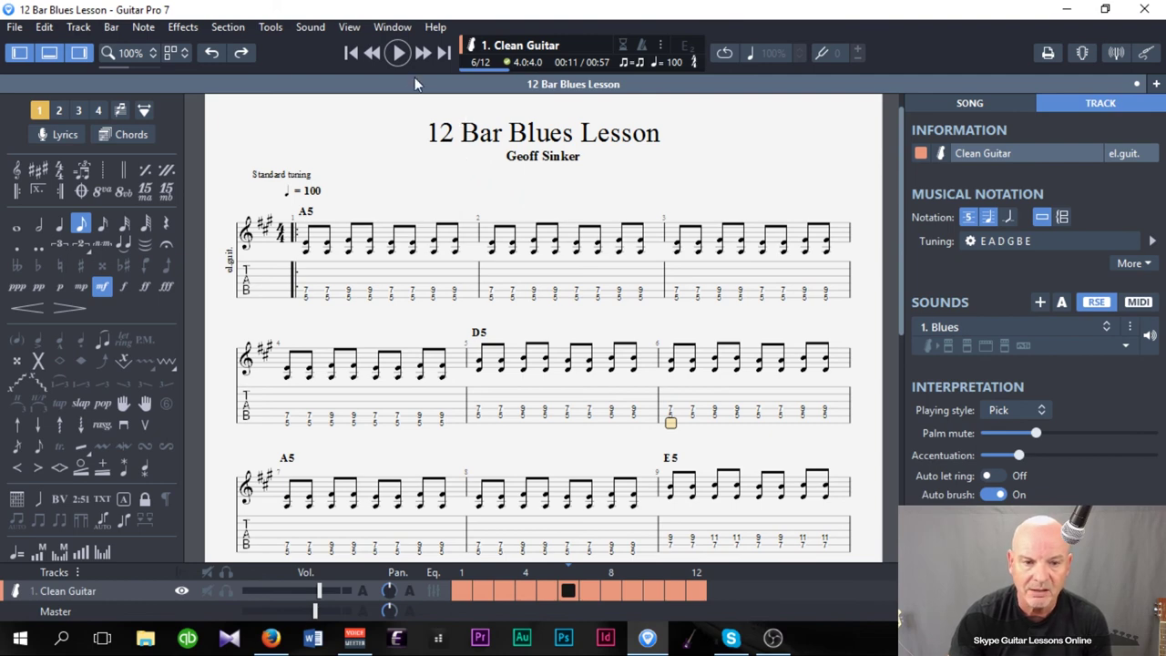
{"action": "left_click", "coordinate": [397, 55]}
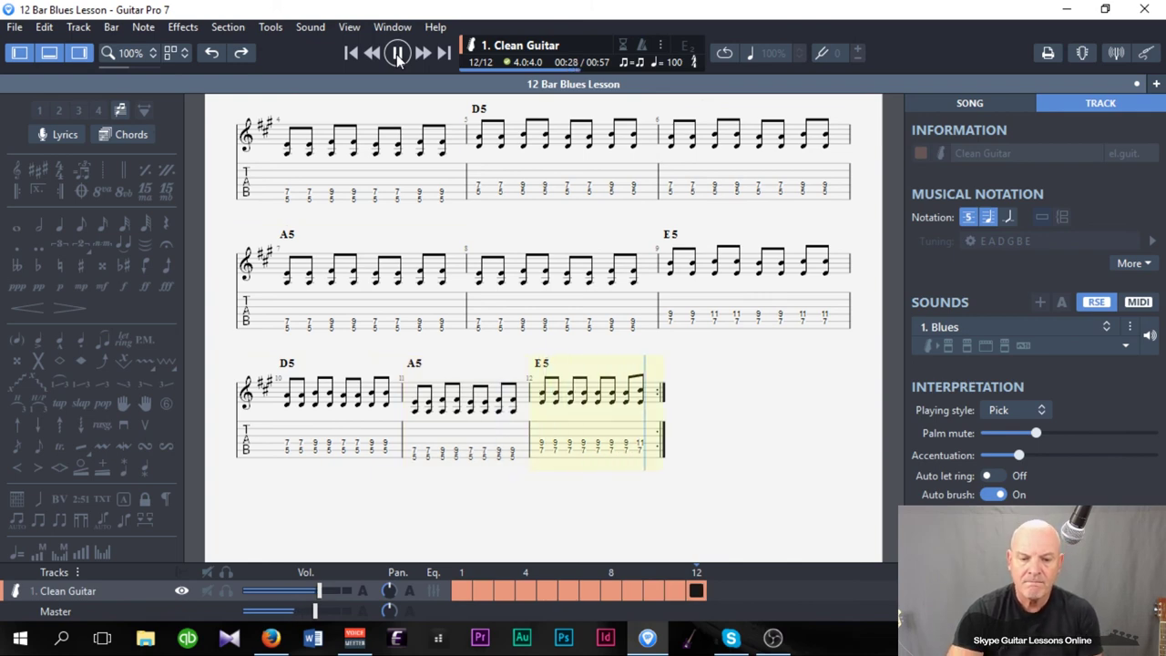
{"action": "left_click", "coordinate": [398, 54]}
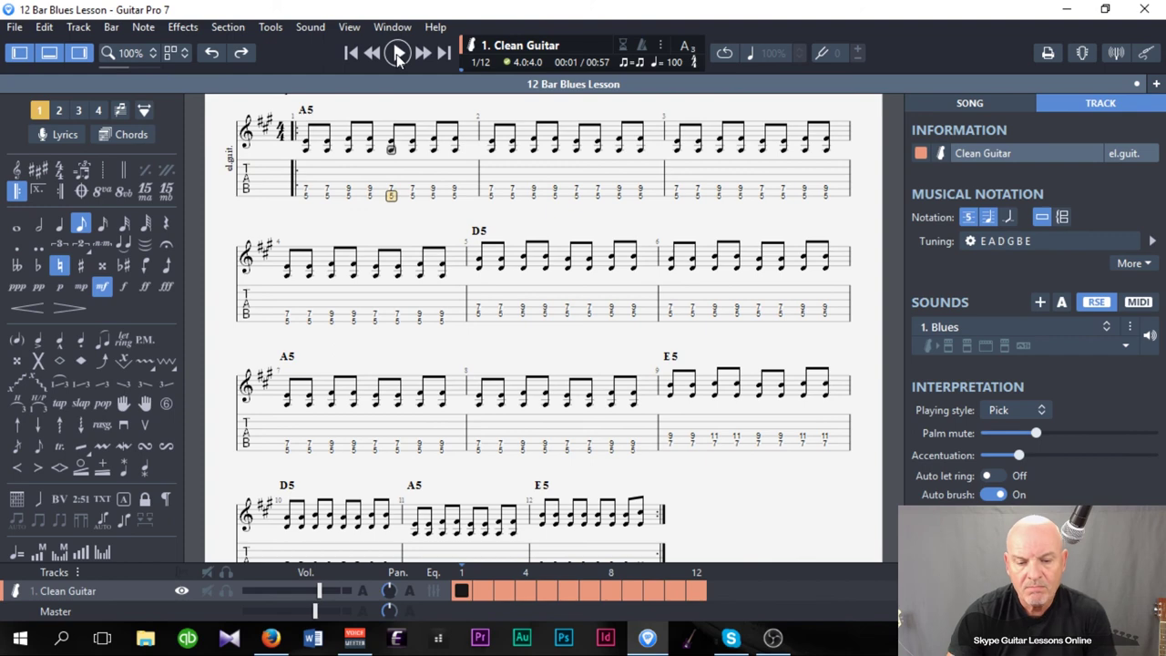